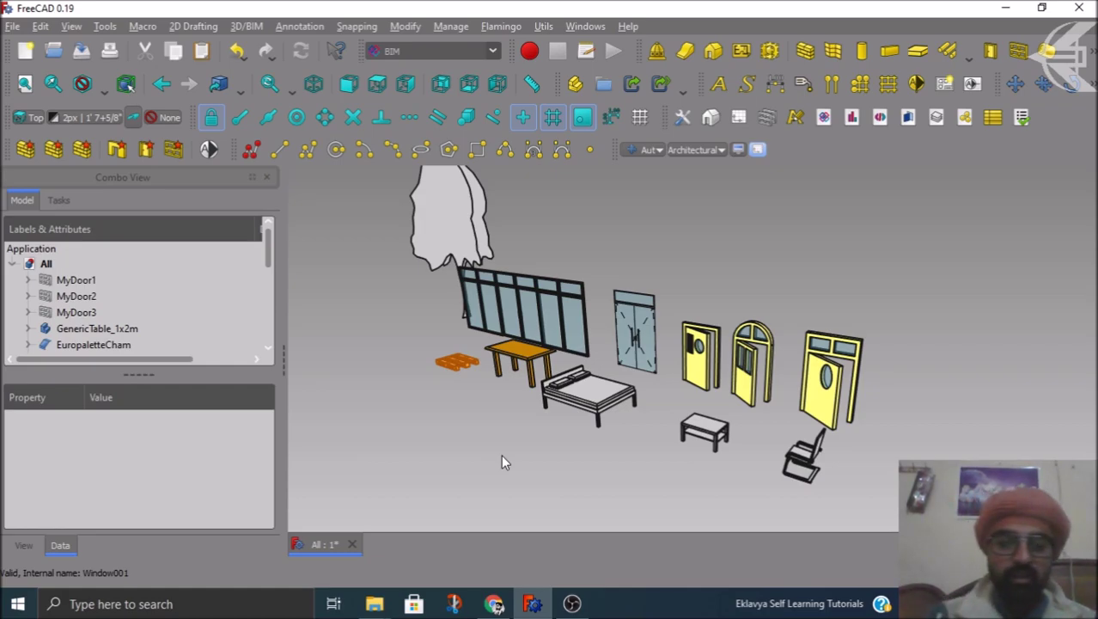
middle_drag(501, 453, 565, 469)
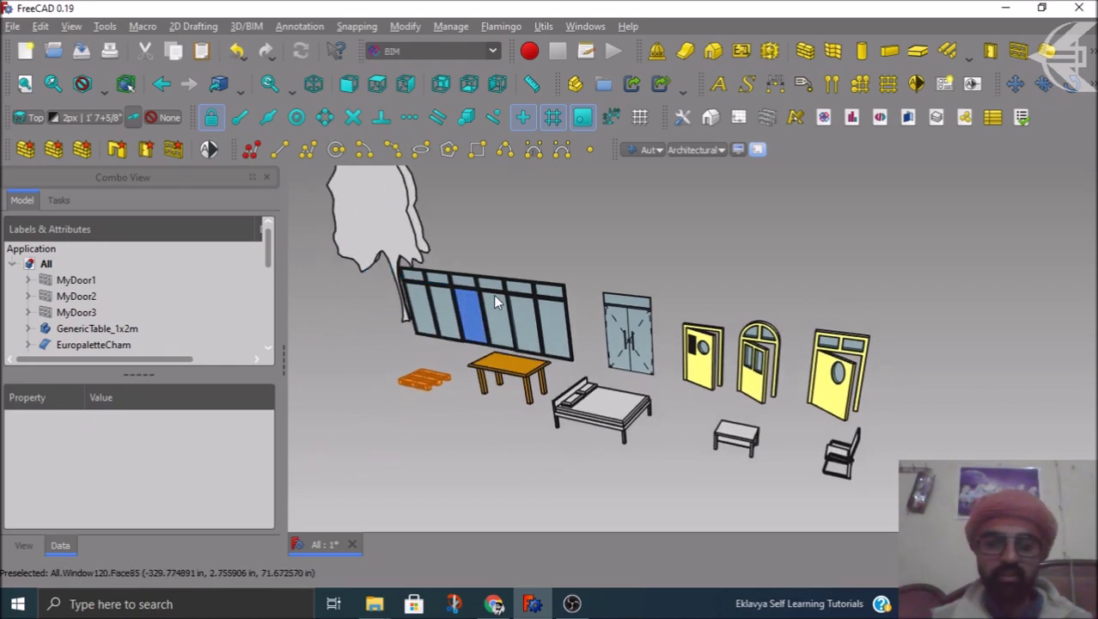
mouse_move(883, 408)
middle_down()
mouse_move(844, 397)
mouse_move(834, 369)
mouse_move(867, 410)
middle_up()
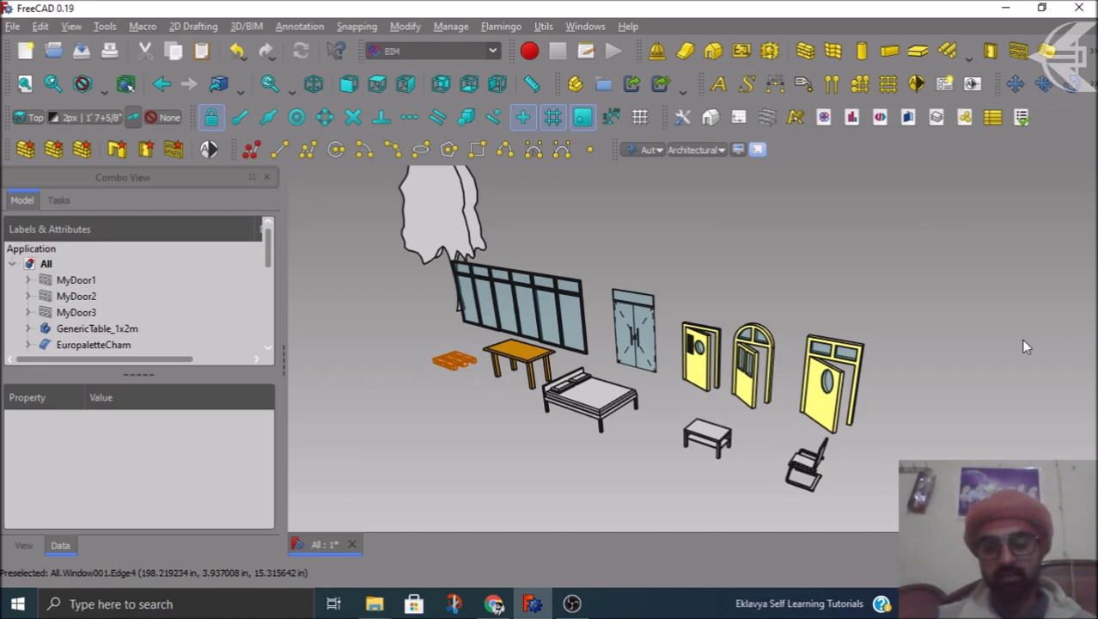
click(246, 26)
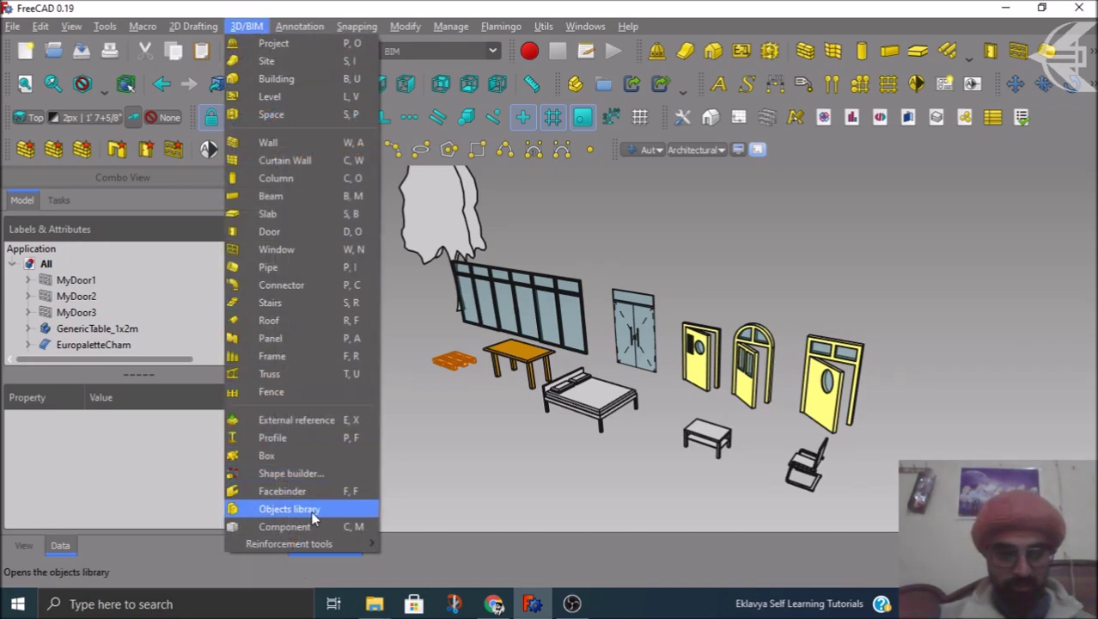
click(902, 273)
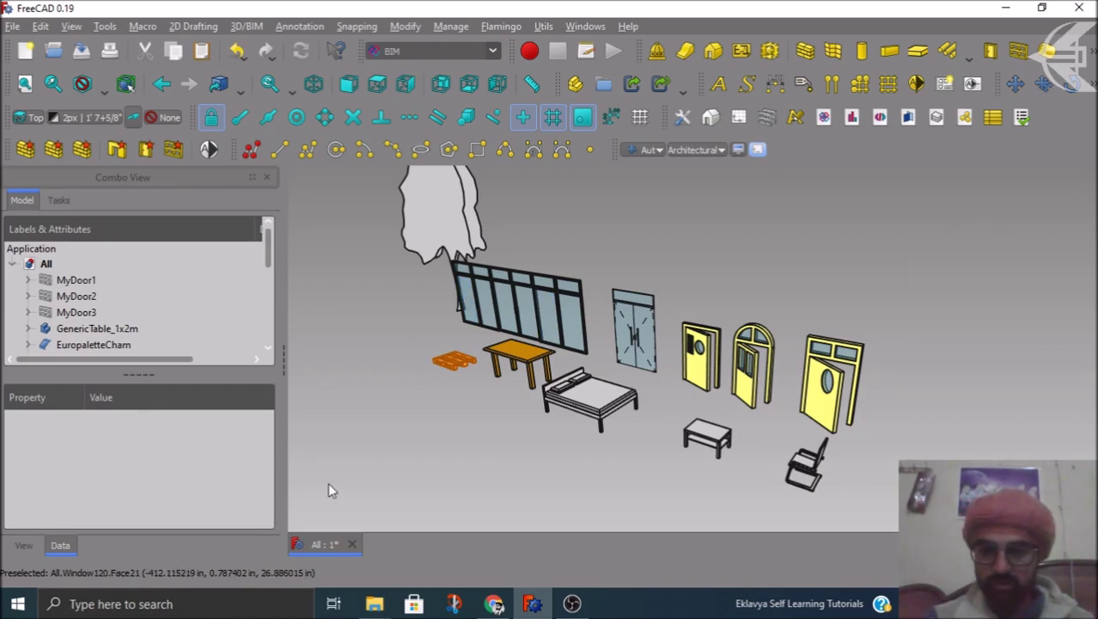
Close the All document and create a new empty document
click(351, 545)
click(618, 327)
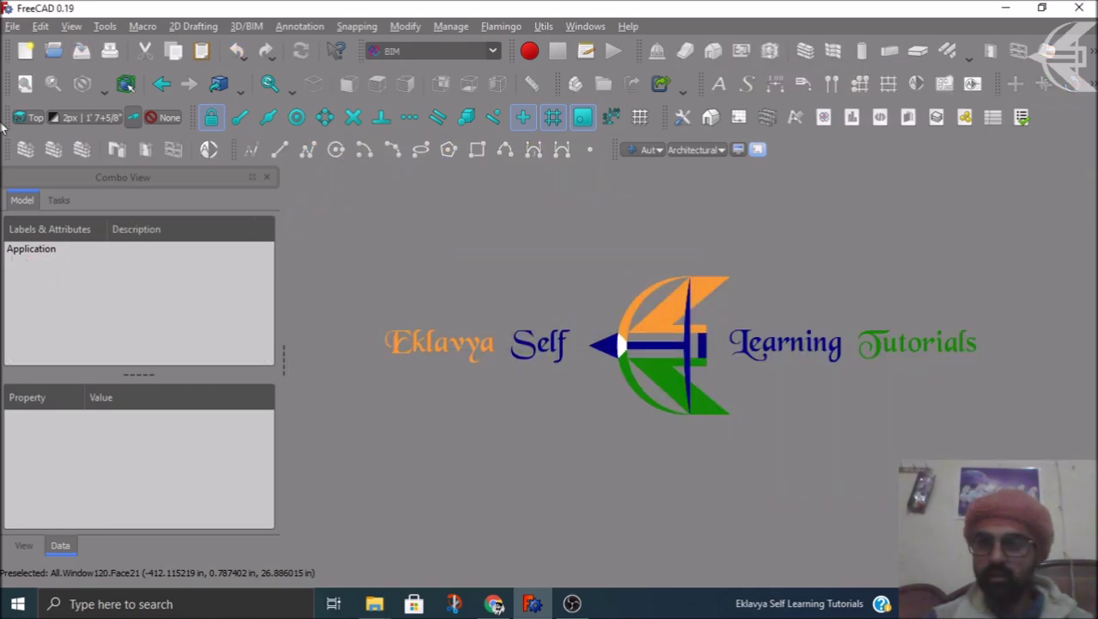
click(25, 51)
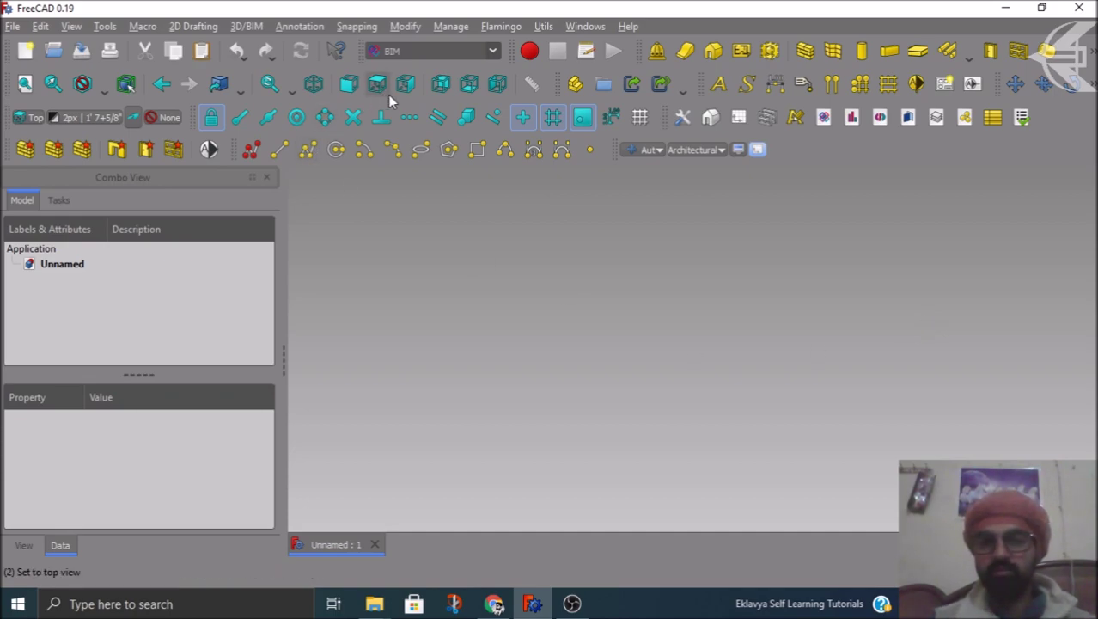
Draw a straight wall 5" wide and 10' high from the origin along the positive X axis
click(804, 56)
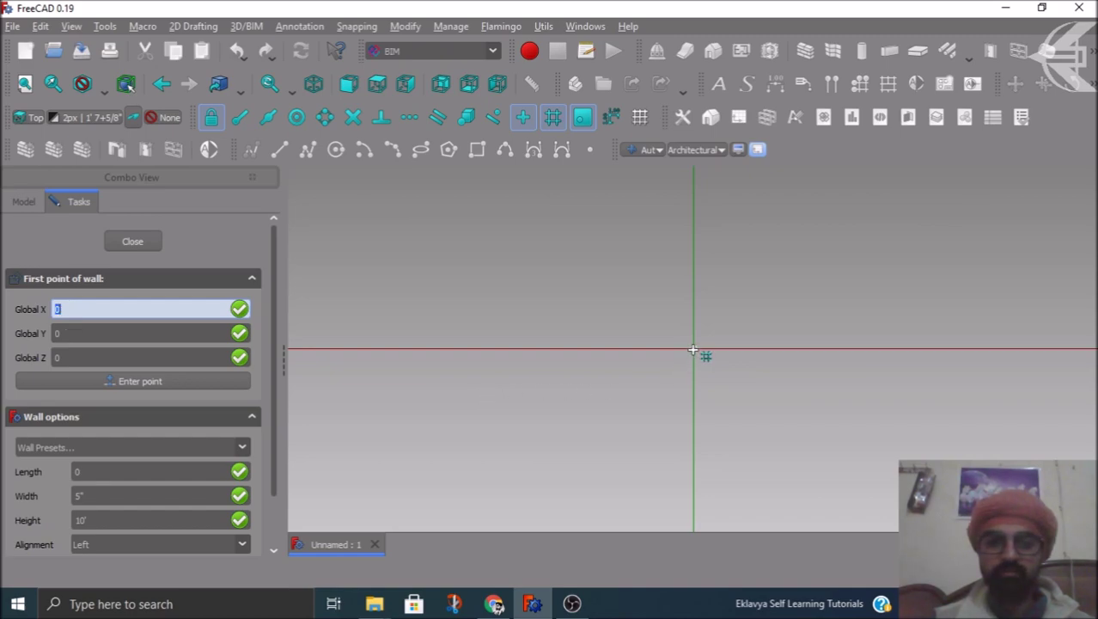
click(507, 397)
scroll(487, 402, down, 3)
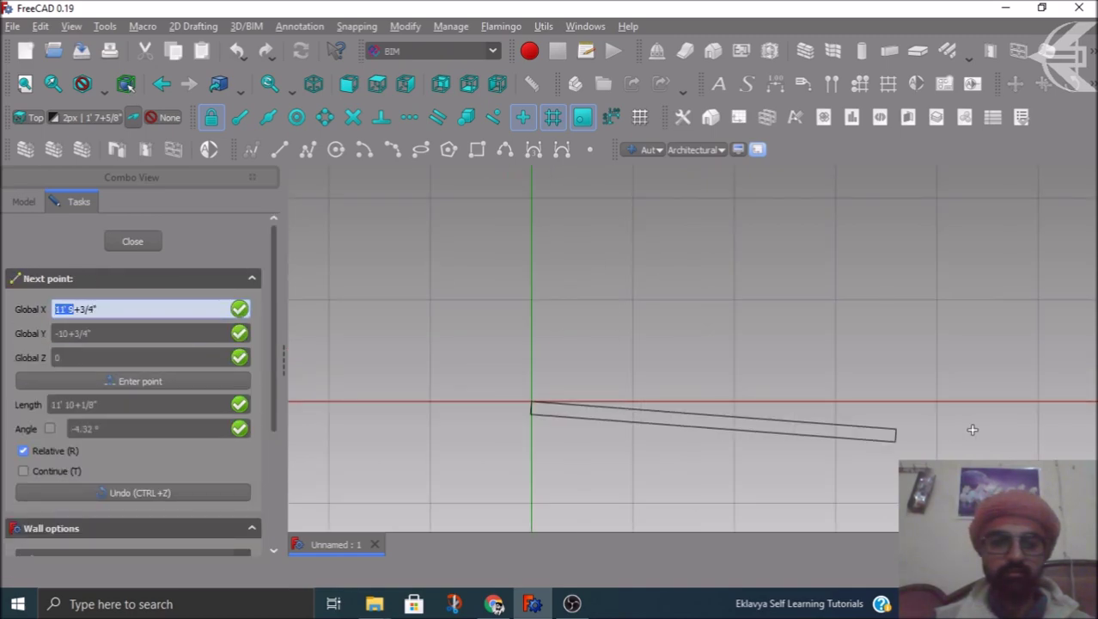
click(1035, 401)
scroll(618, 327, down, 2)
middle_drag(715, 409, 601, 367)
scroll(610, 421, down, 2)
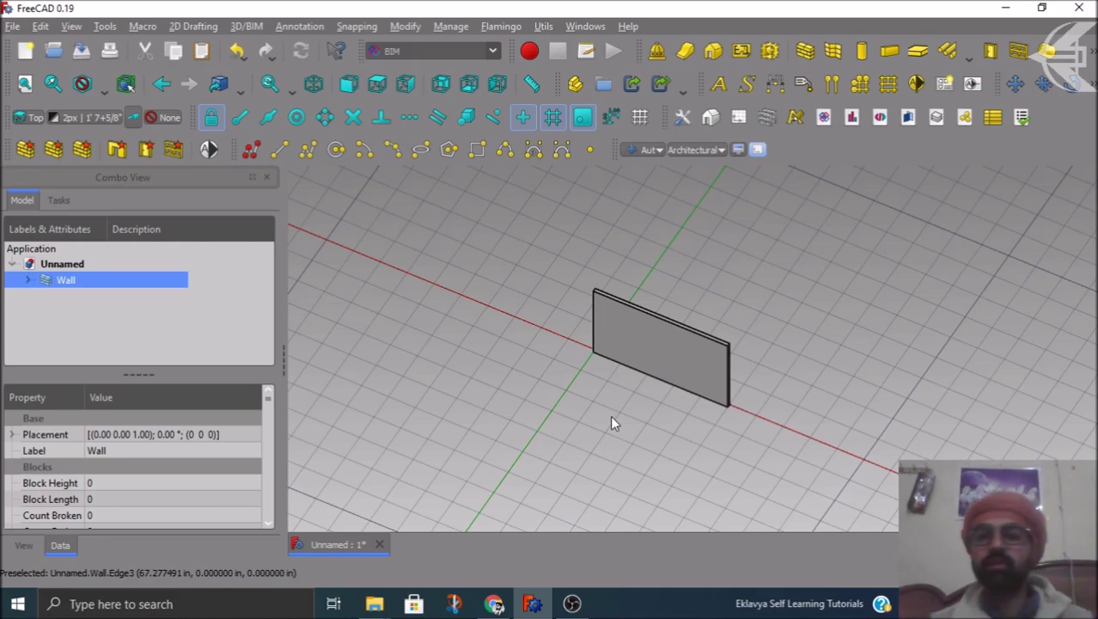
click(526, 358)
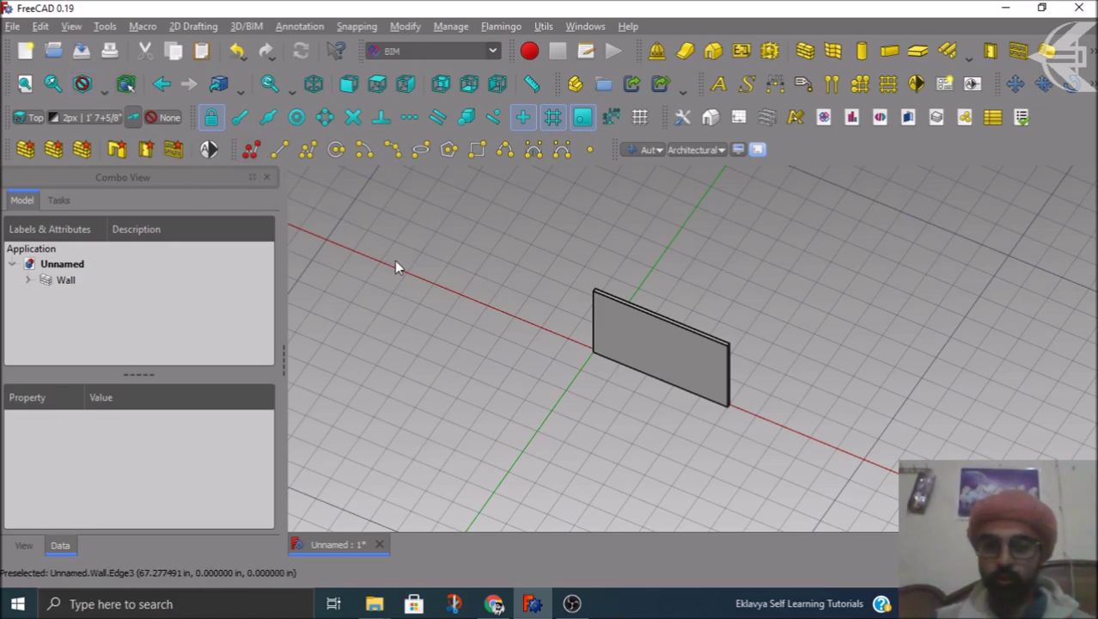
Open MyDoor1.FCStd from the MyBIMObjects folder and view the door model
click(53, 54)
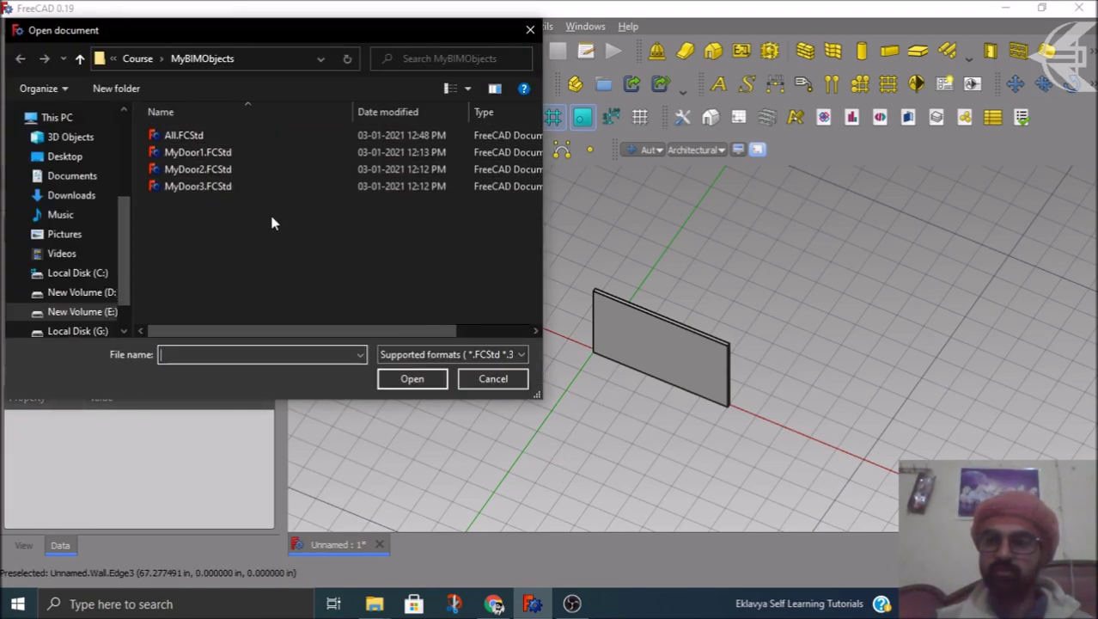
click(197, 152)
click(409, 381)
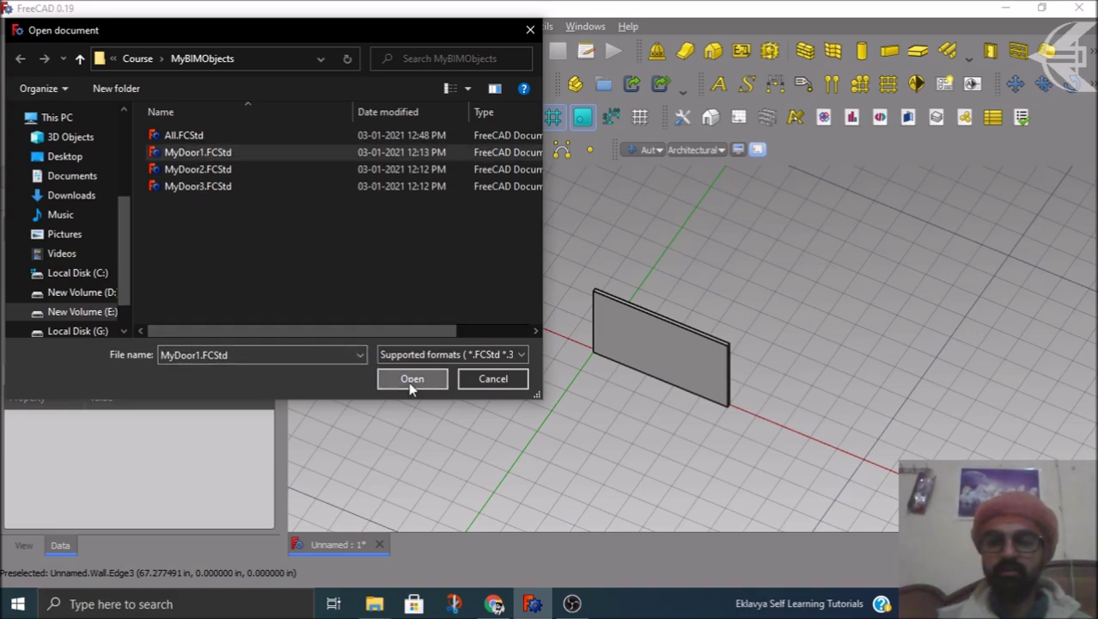
mouse_move(603, 418)
middle_down()
mouse_move(736, 418)
mouse_move(609, 422)
middle_up()
scroll(609, 258, up, 3)
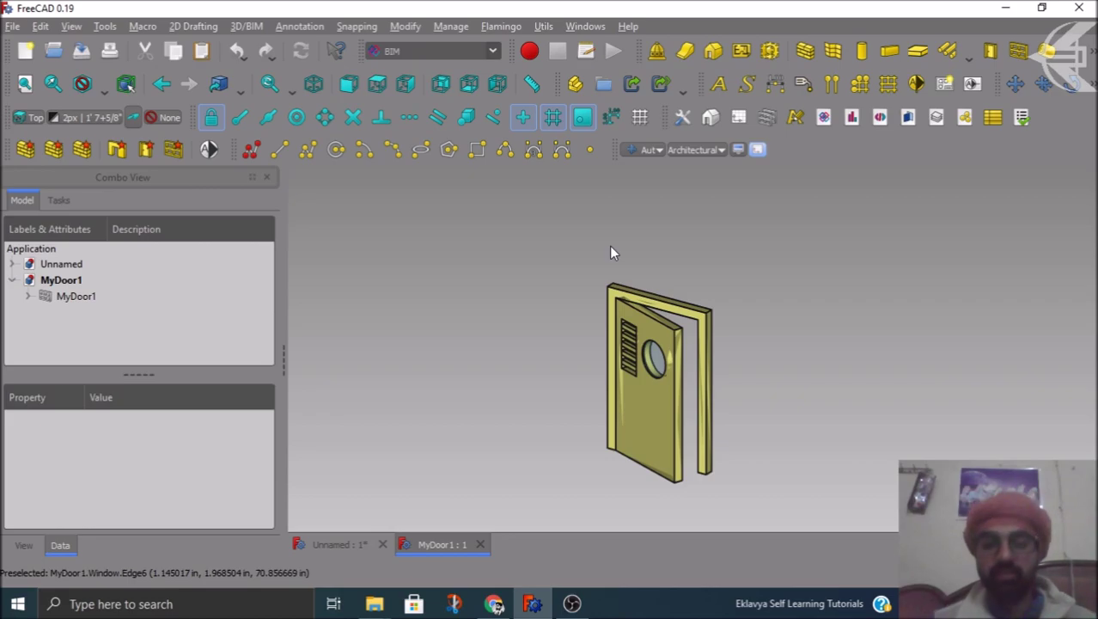
Open MyDoor2.FCStd from the MyBIMObjects folder and view the arched door
click(53, 51)
click(194, 169)
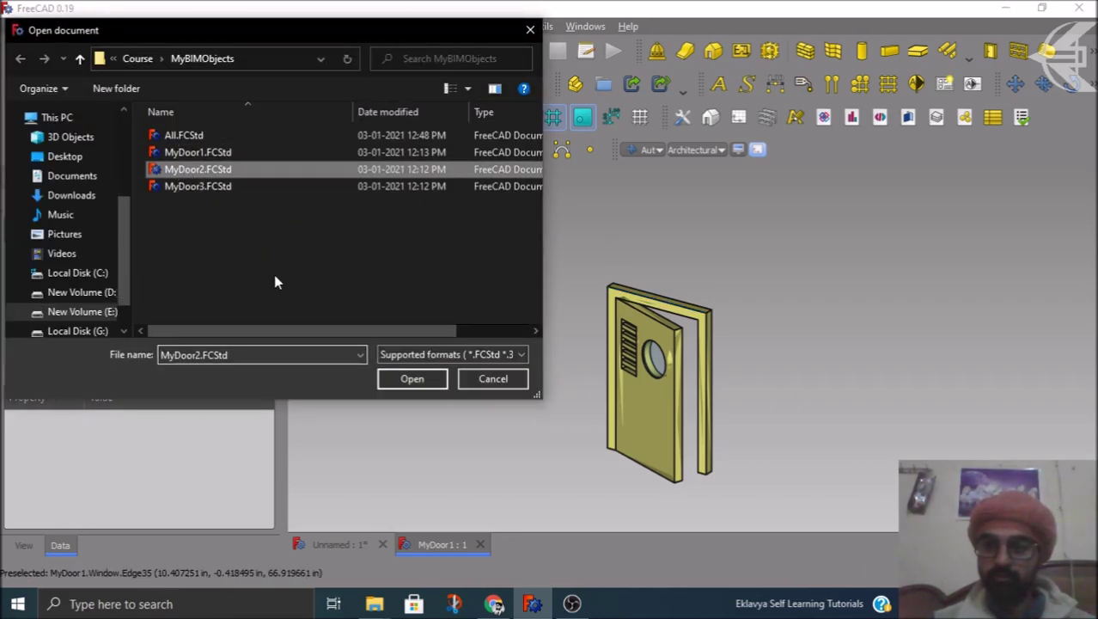
click(411, 378)
scroll(443, 352, down, 2)
middle_drag(725, 390, 573, 406)
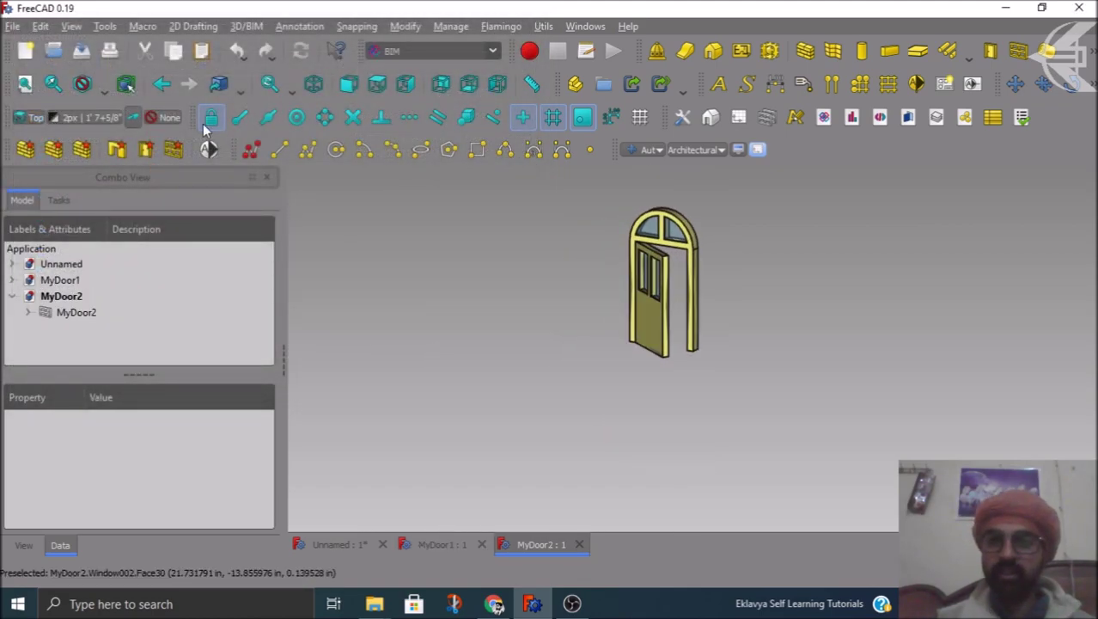
Open MyDoor3.FCStd from the MyBIMObjects folder and view the door with the oval glass
click(52, 51)
click(217, 189)
click(407, 380)
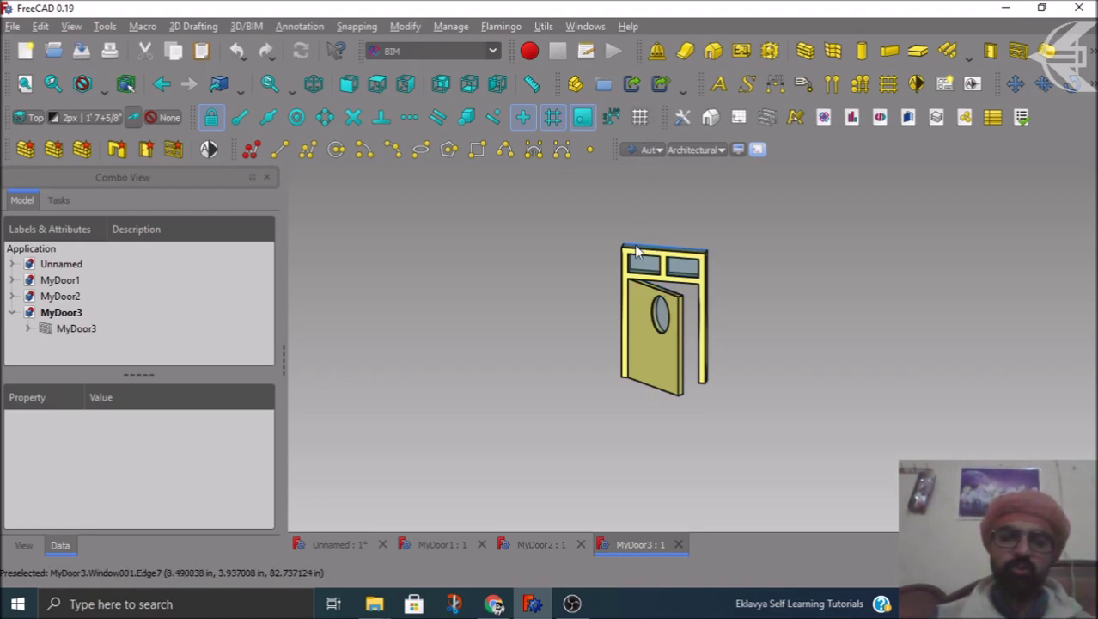
scroll(637, 250, down, 2)
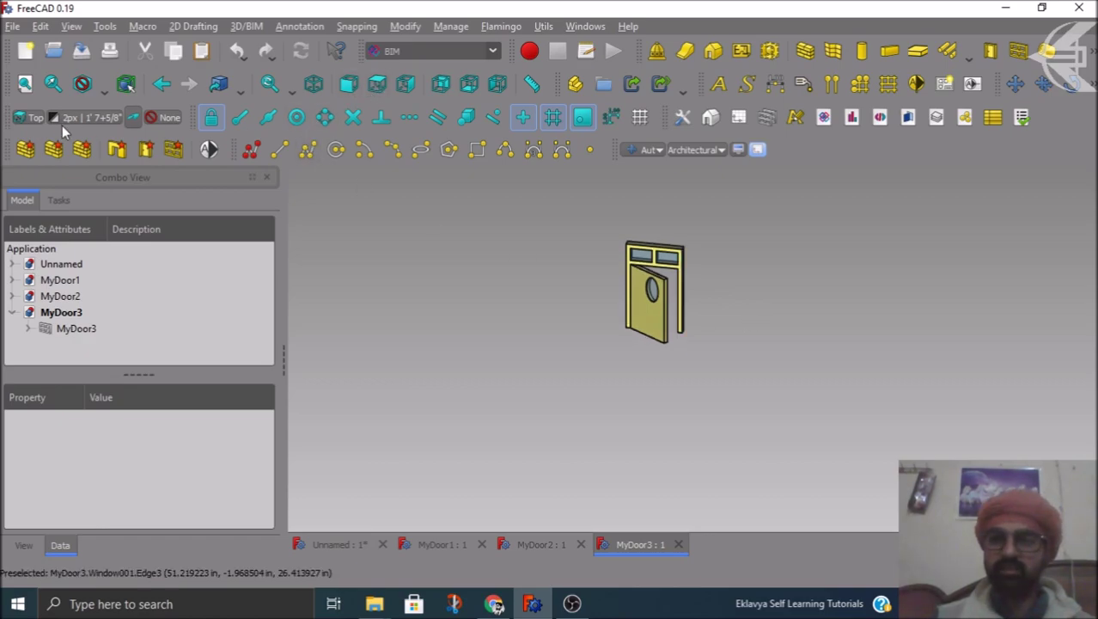
Show the grid in the MyDoor3 document and examine where the door sits relative to the origin and axes
click(31, 119)
click(159, 333)
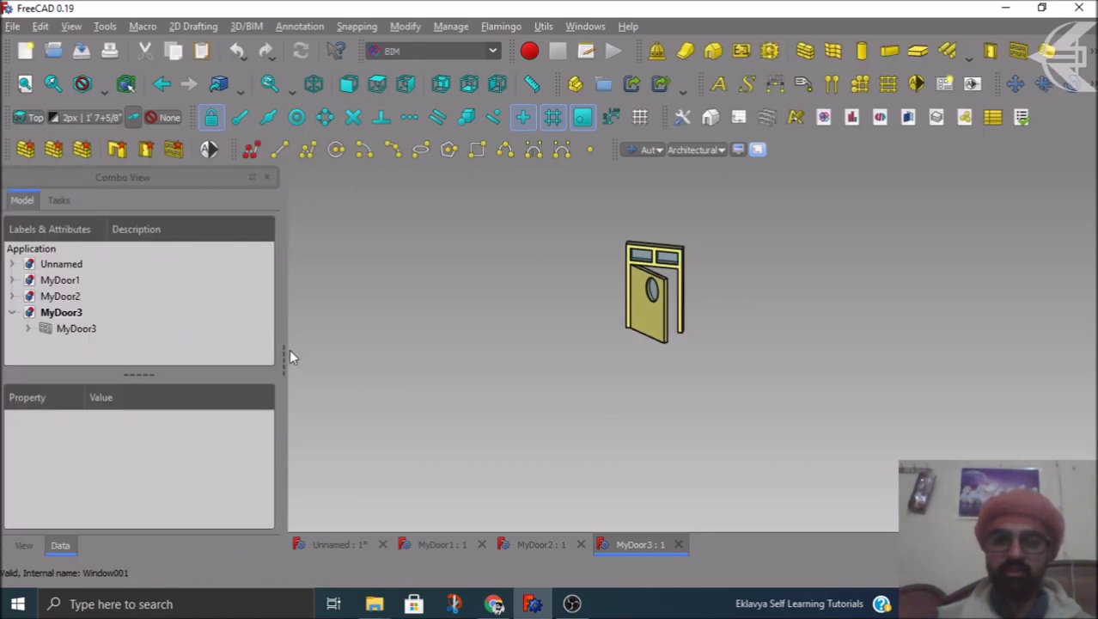
scroll(522, 389, down, 2)
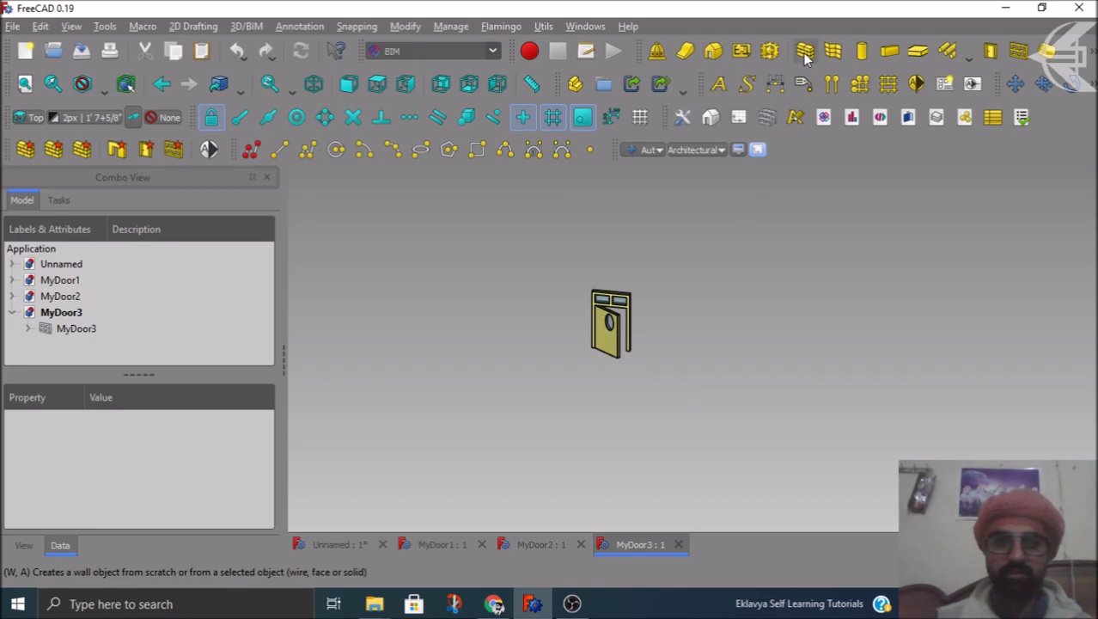
click(767, 117)
key(Escape)
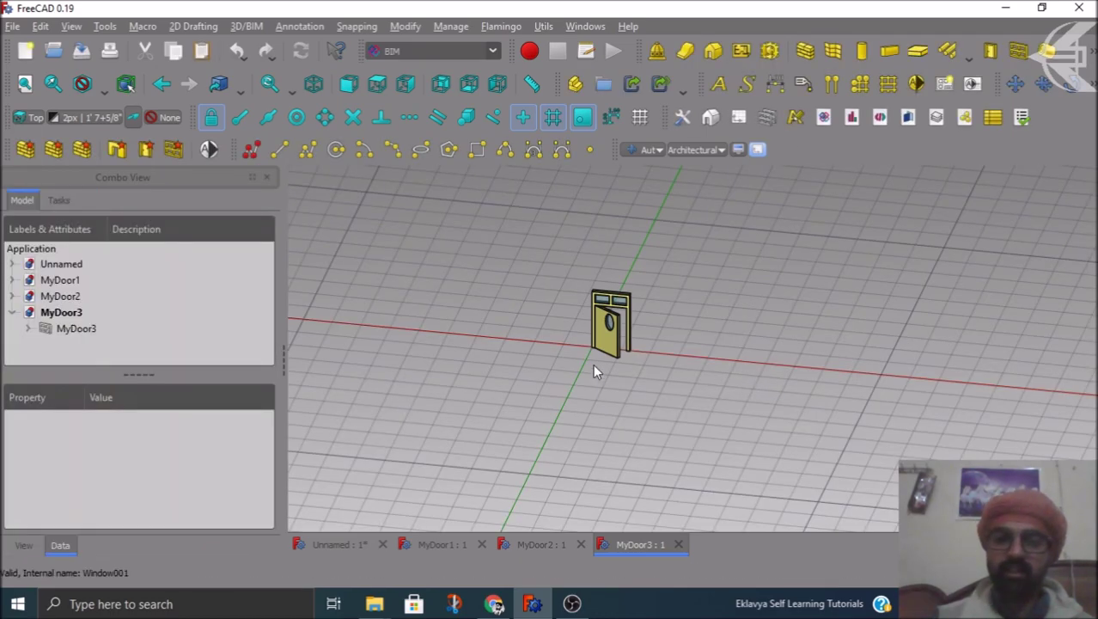
scroll(593, 365, up, 2)
middle_drag(574, 359, 541, 362)
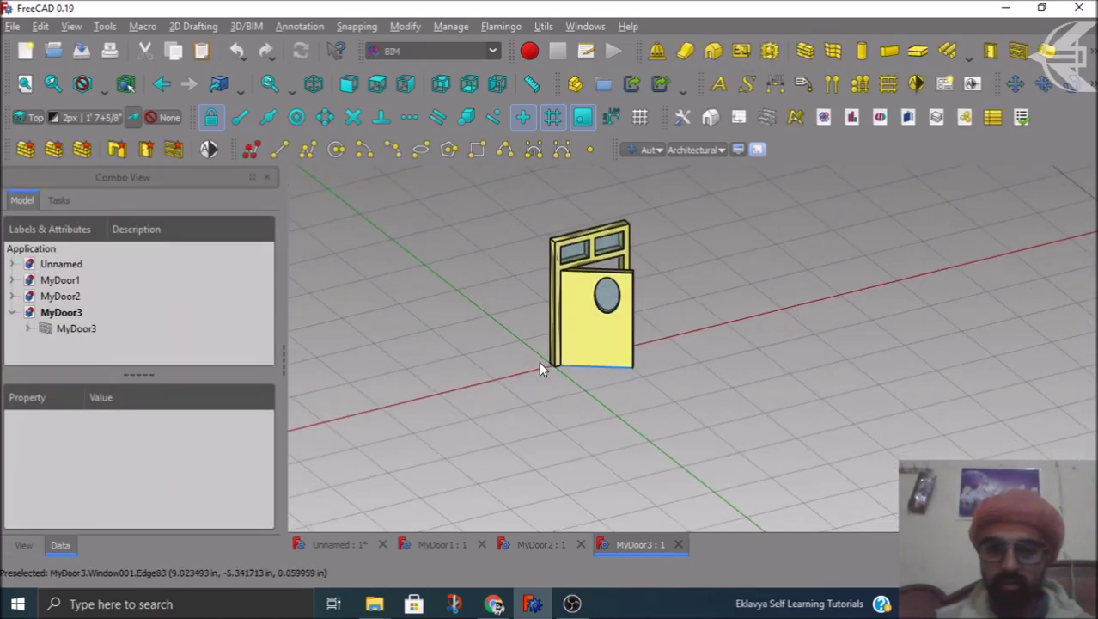
scroll(539, 363, up, 4)
scroll(586, 402, down, 5)
mouse_move(586, 395)
middle_down()
mouse_move(745, 420)
mouse_move(604, 400)
middle_up()
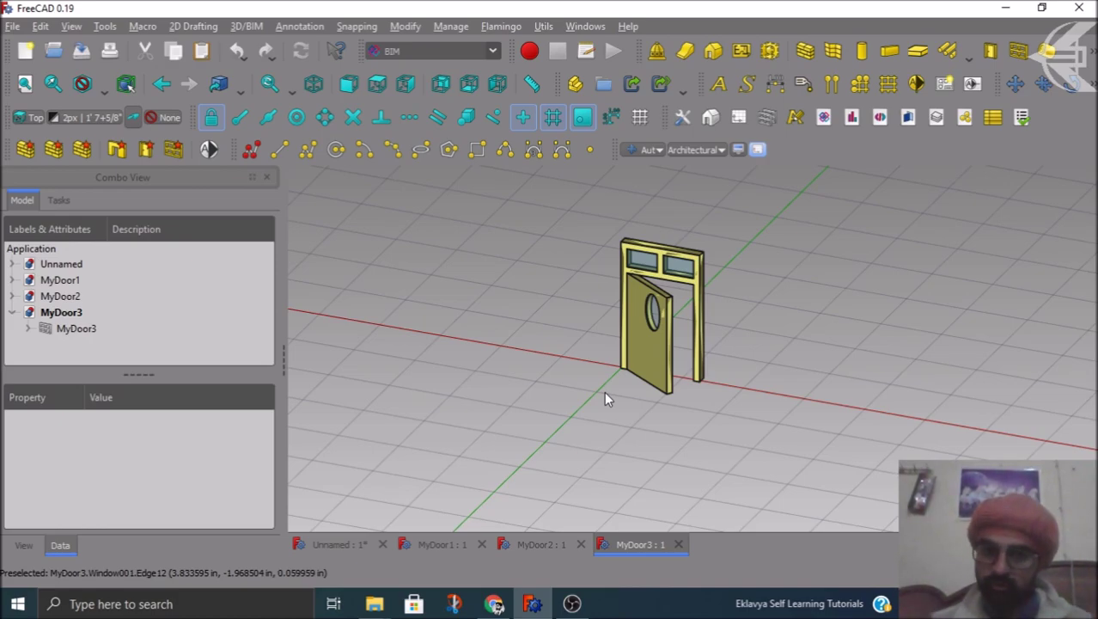
Close the MyDoor3, MyDoor2 and MyDoor1 documents and return to the unnamed wall document
click(678, 544)
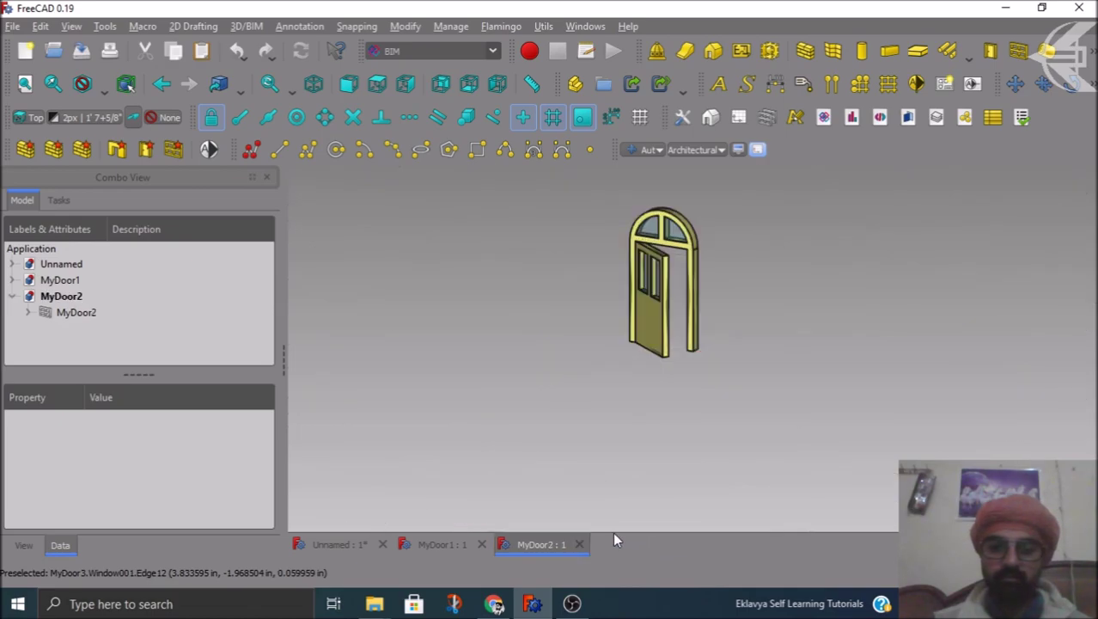
click(579, 544)
click(479, 544)
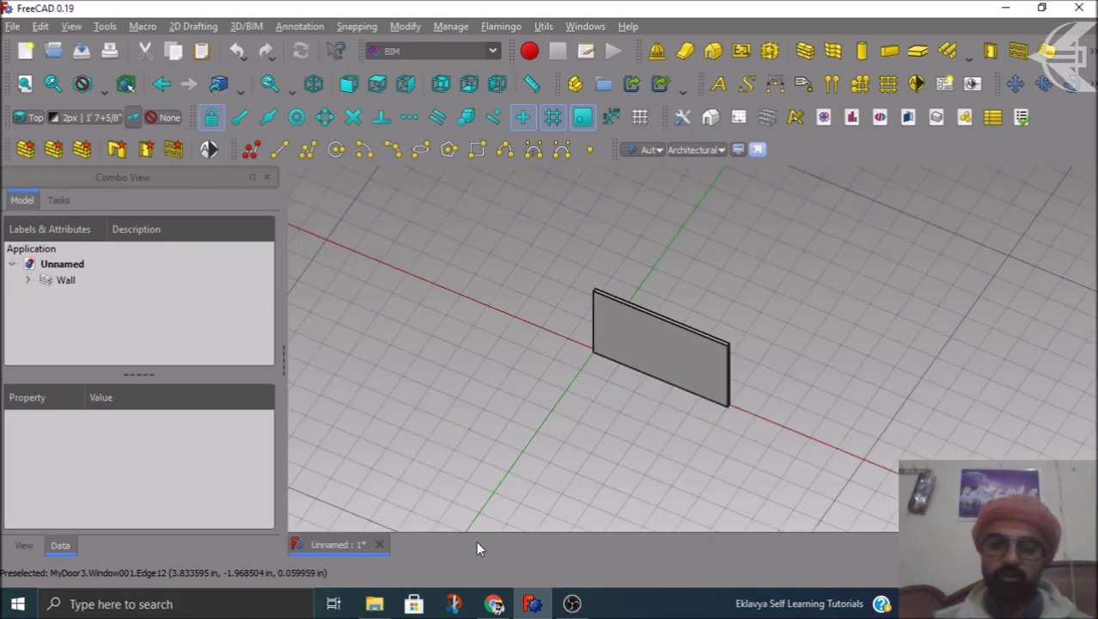
middle_drag(515, 464, 552, 381)
middle_drag(556, 442, 558, 427)
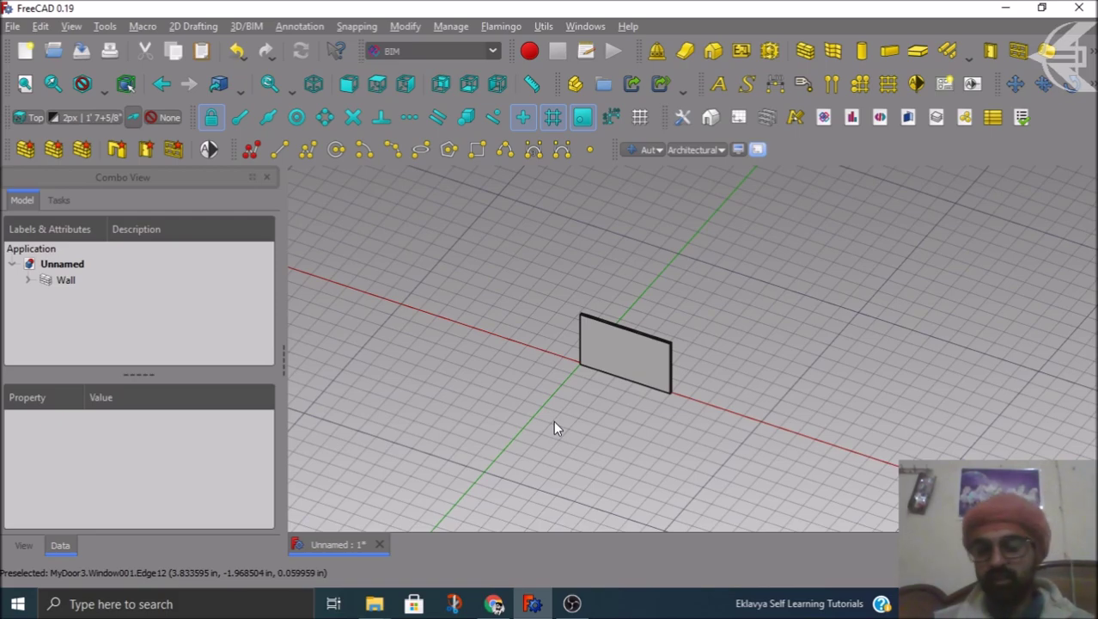
Merge the MyDoor2.FCStd project into the document containing the wall
click(11, 26)
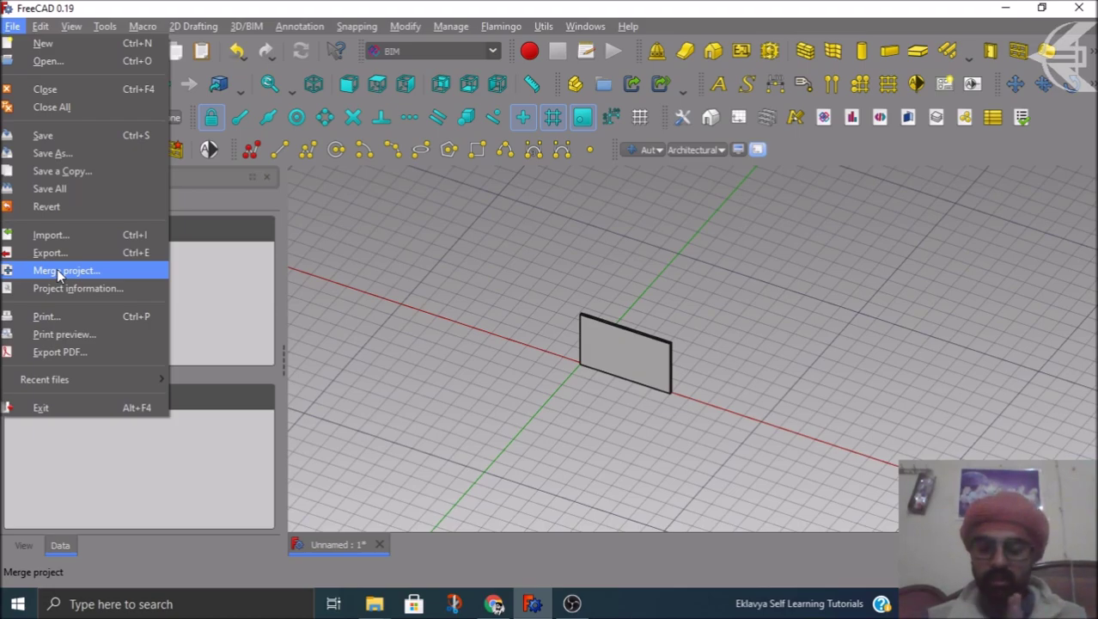
click(57, 269)
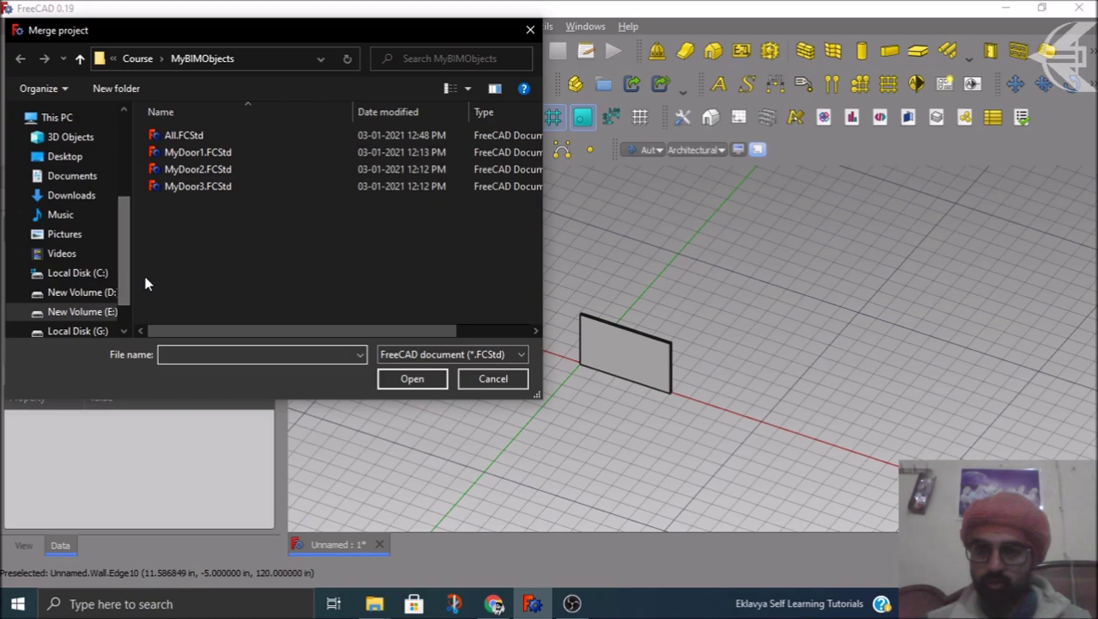
click(191, 170)
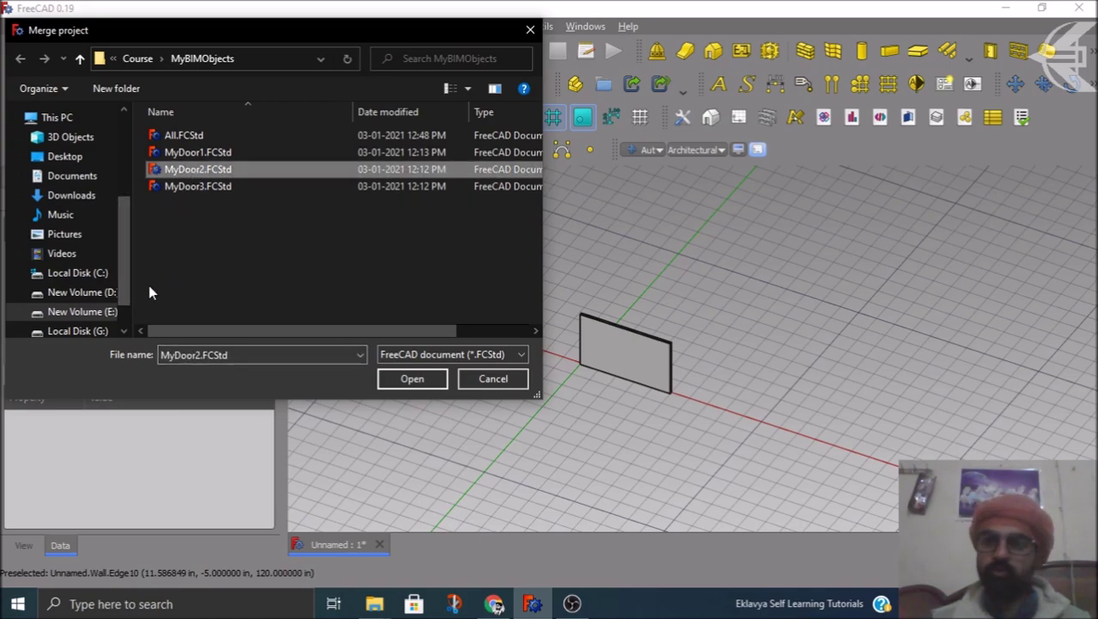
click(410, 382)
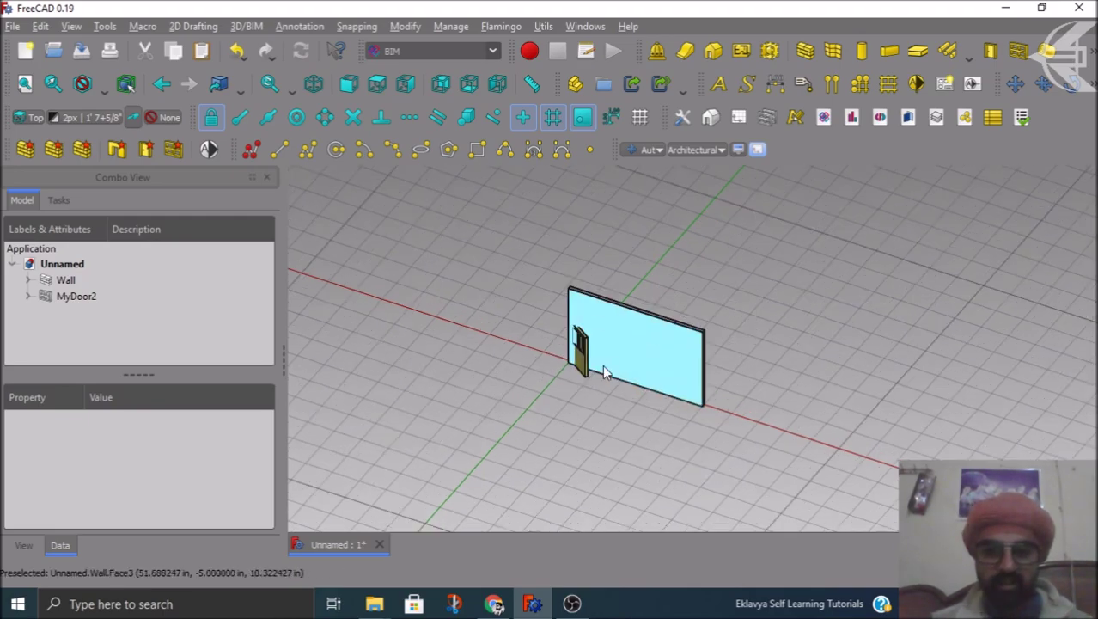
scroll(546, 368, up, 5)
scroll(538, 372, down, 2)
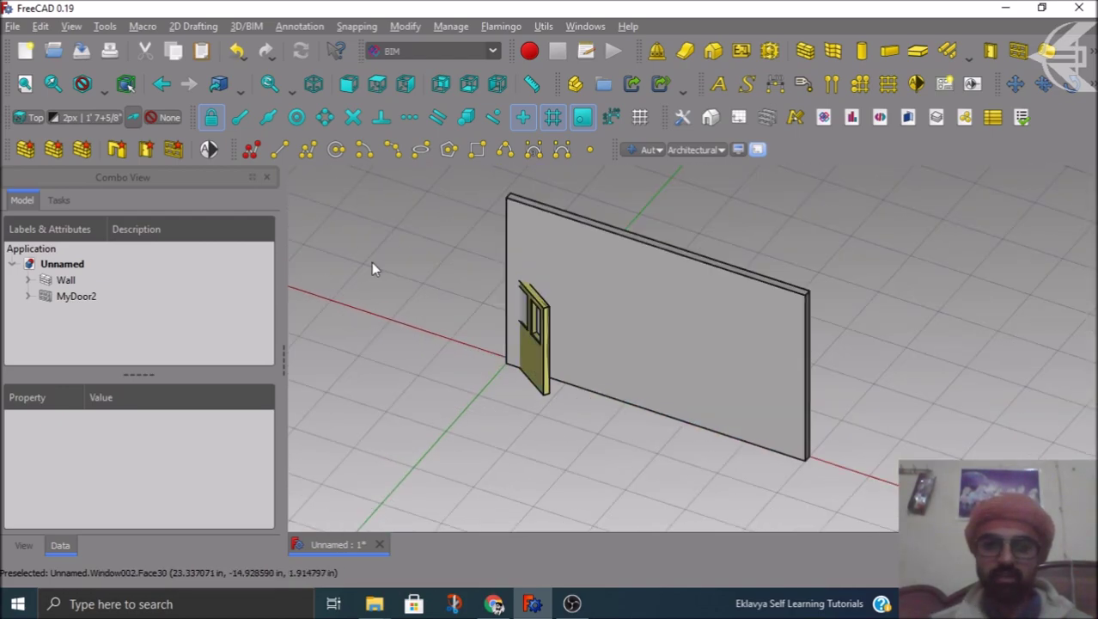
Move MyDoor2 in top view by its frame's outer back corner onto the wall's back edge, 3' 11+7/8" along X
click(376, 84)
scroll(532, 437, up, 3)
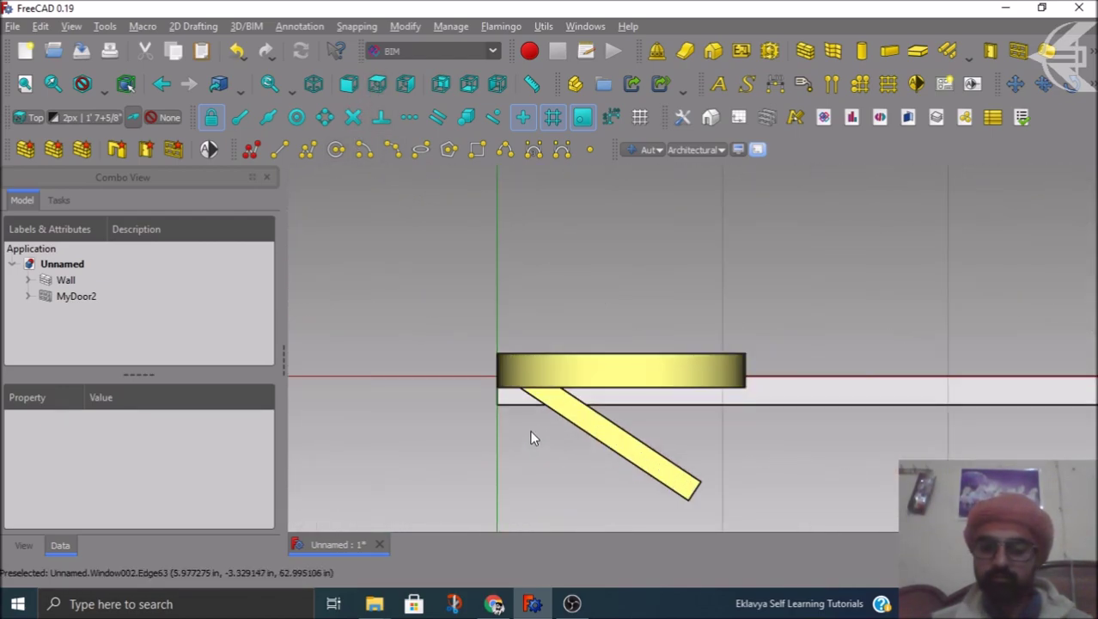
scroll(501, 426, down, 2)
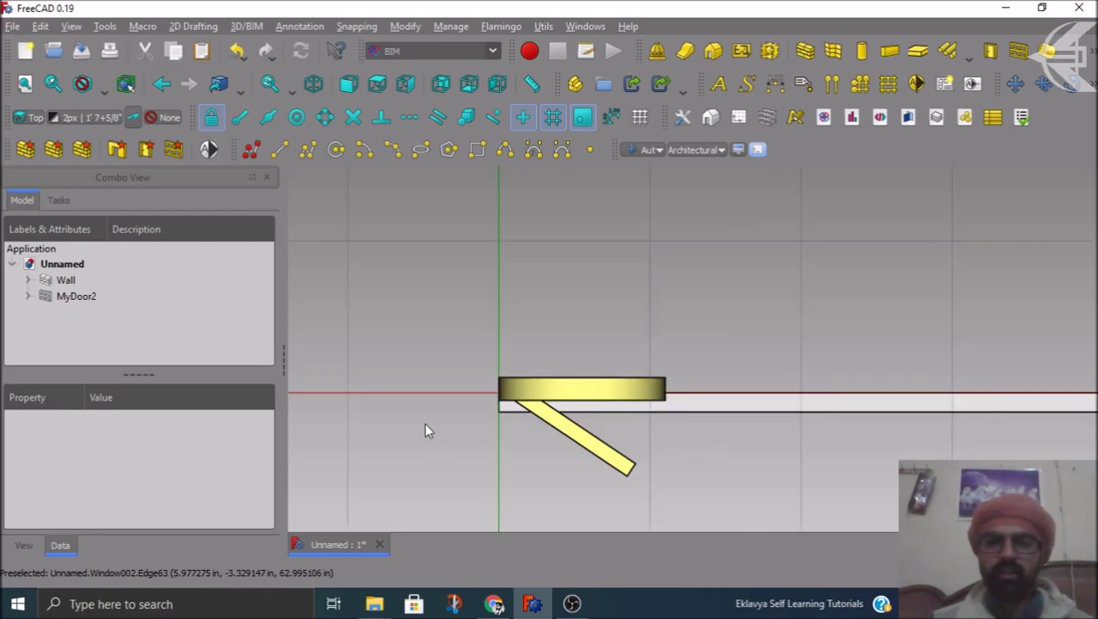
click(69, 296)
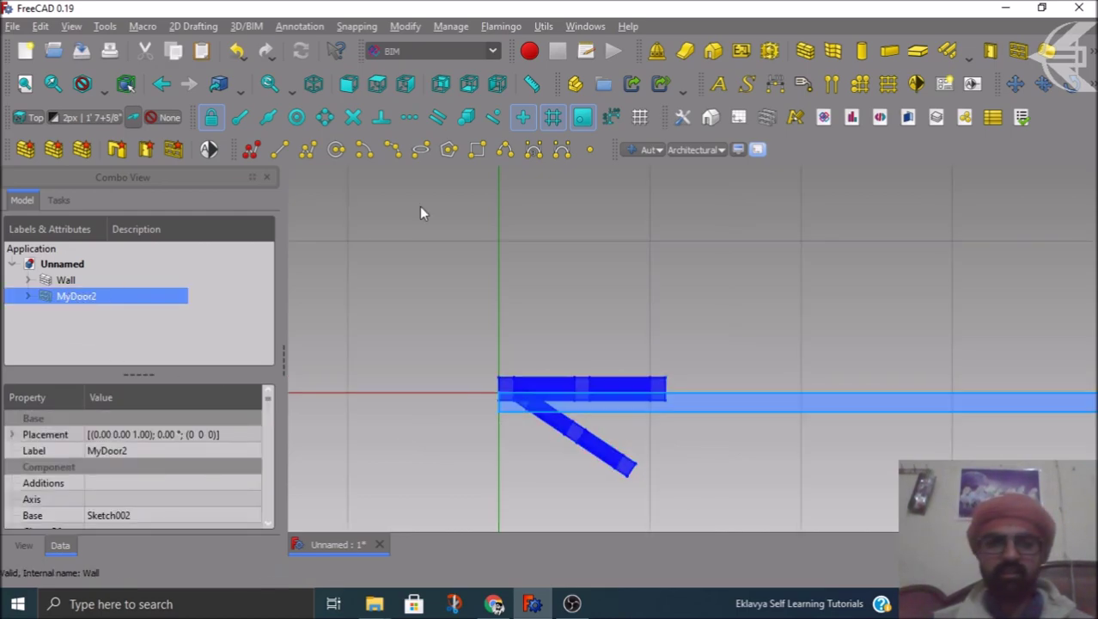
click(1013, 84)
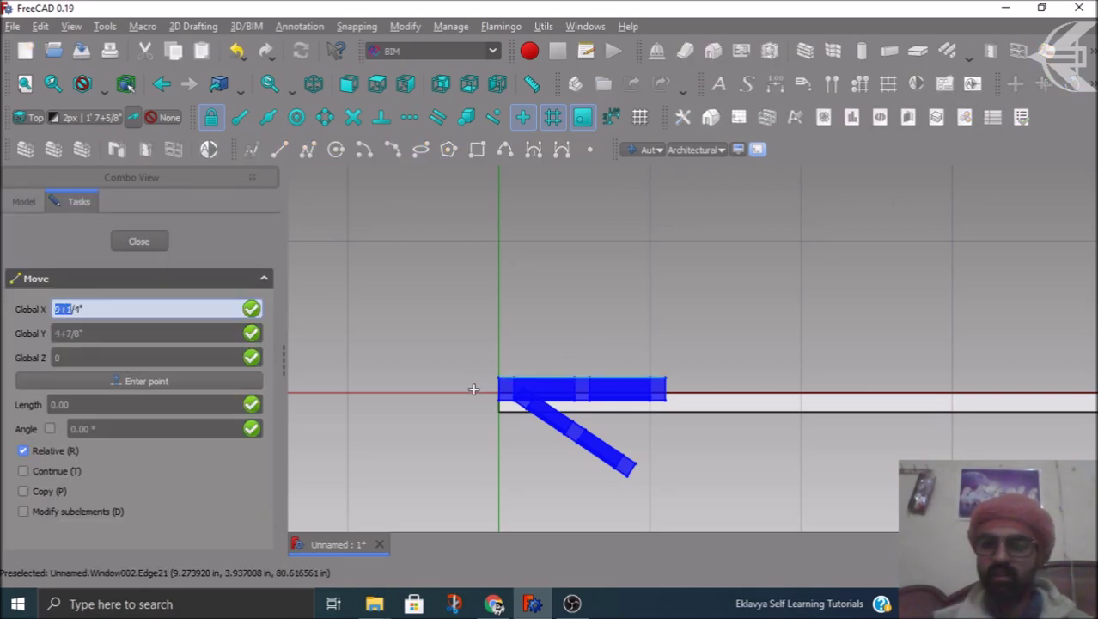
scroll(506, 370, up, 3)
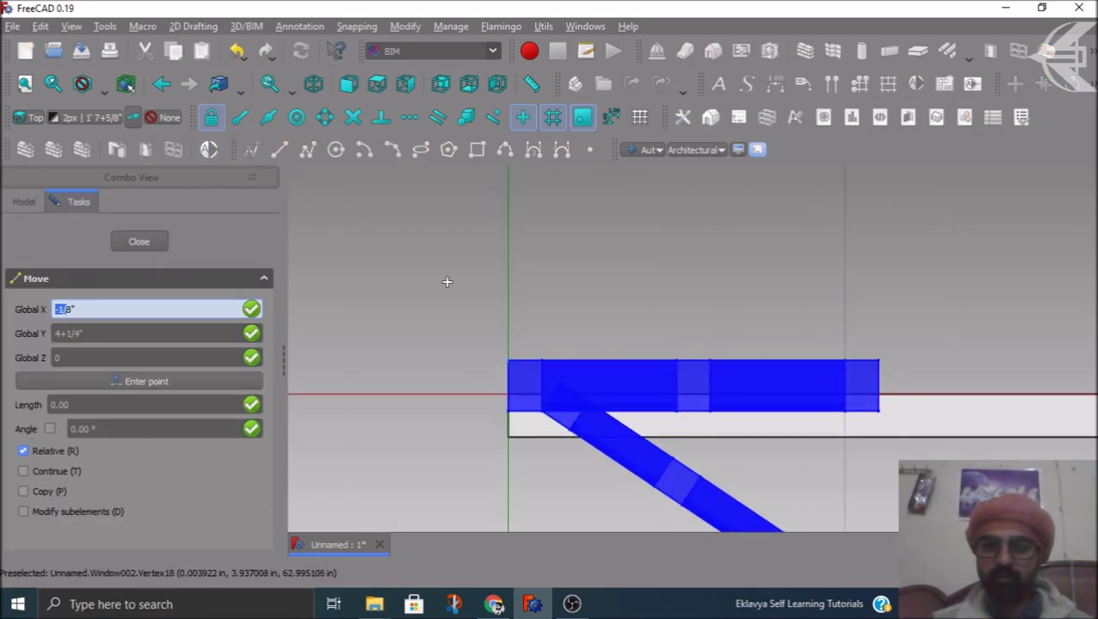
click(511, 360)
scroll(453, 354, down, 3)
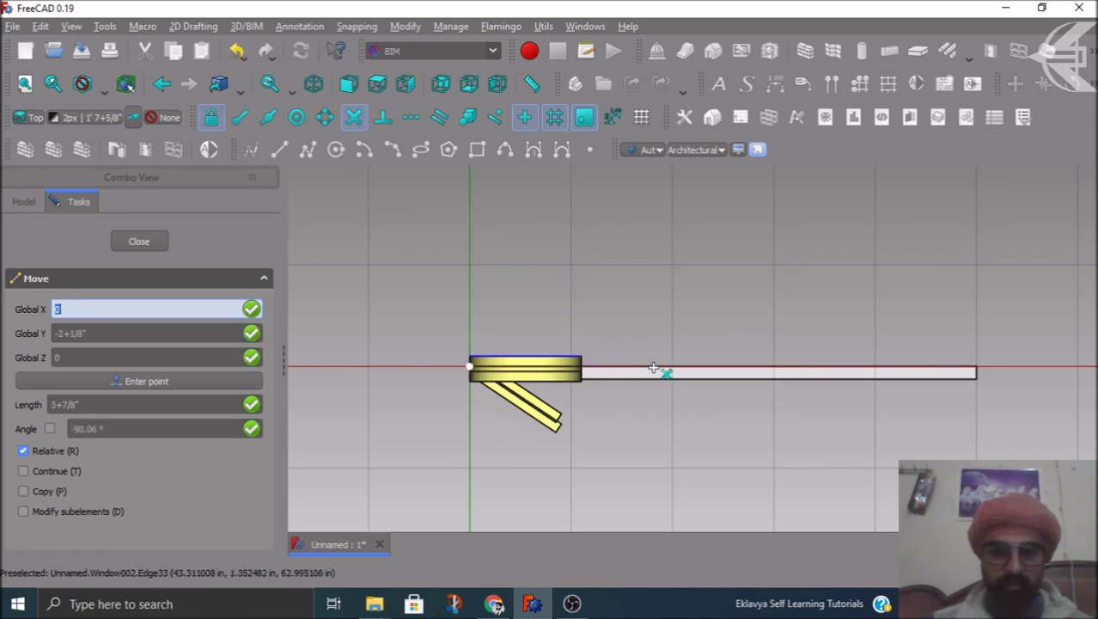
scroll(696, 368, up, 5)
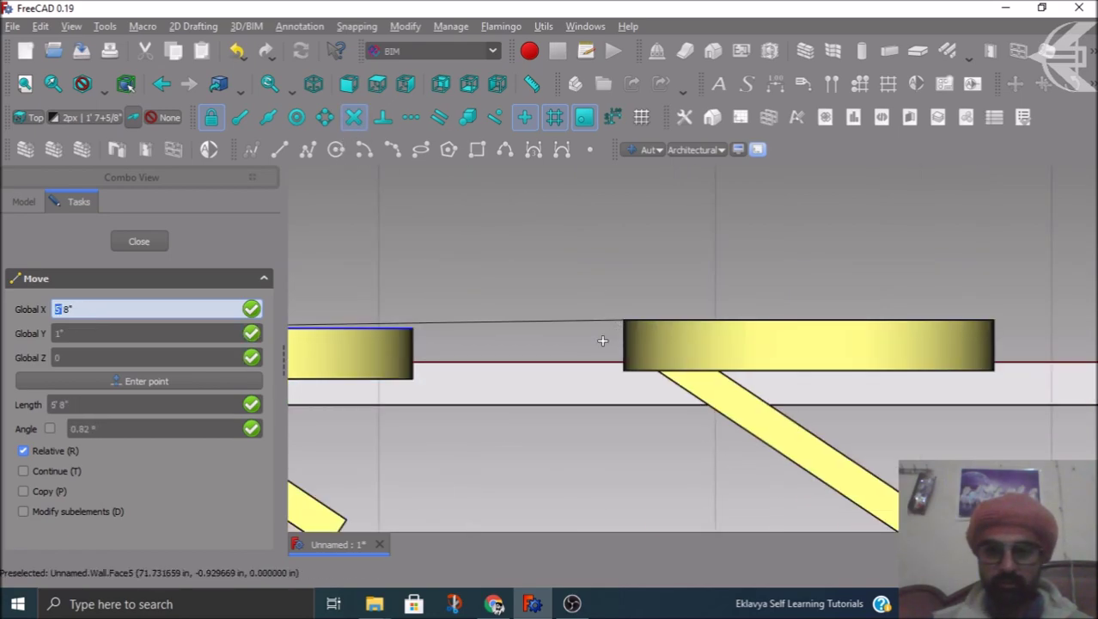
click(481, 362)
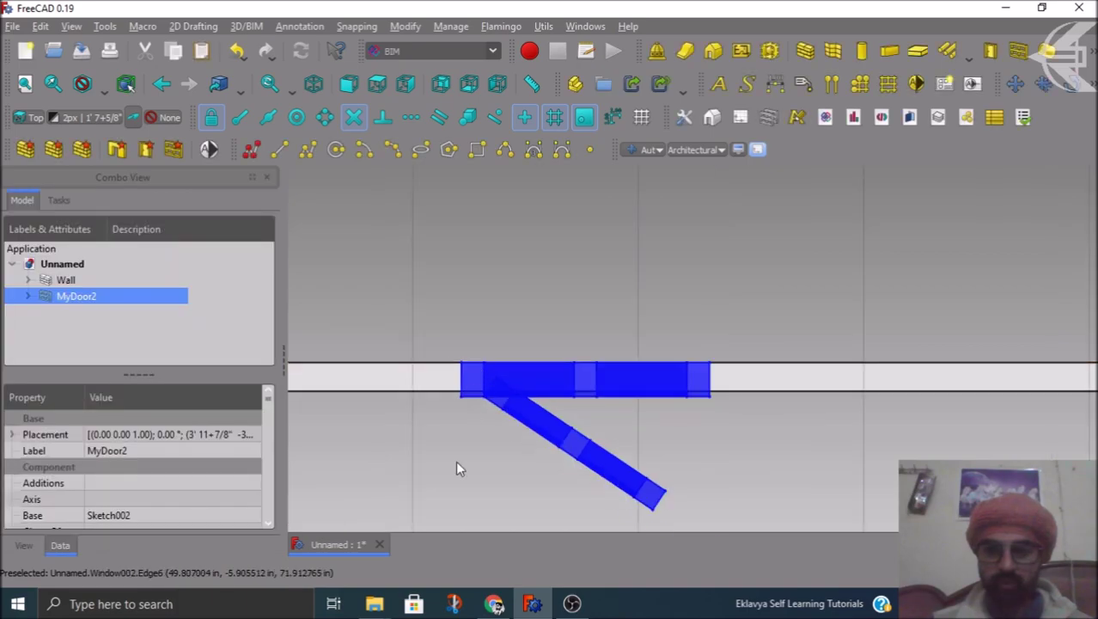
key(0)
scroll(596, 471, down, 6)
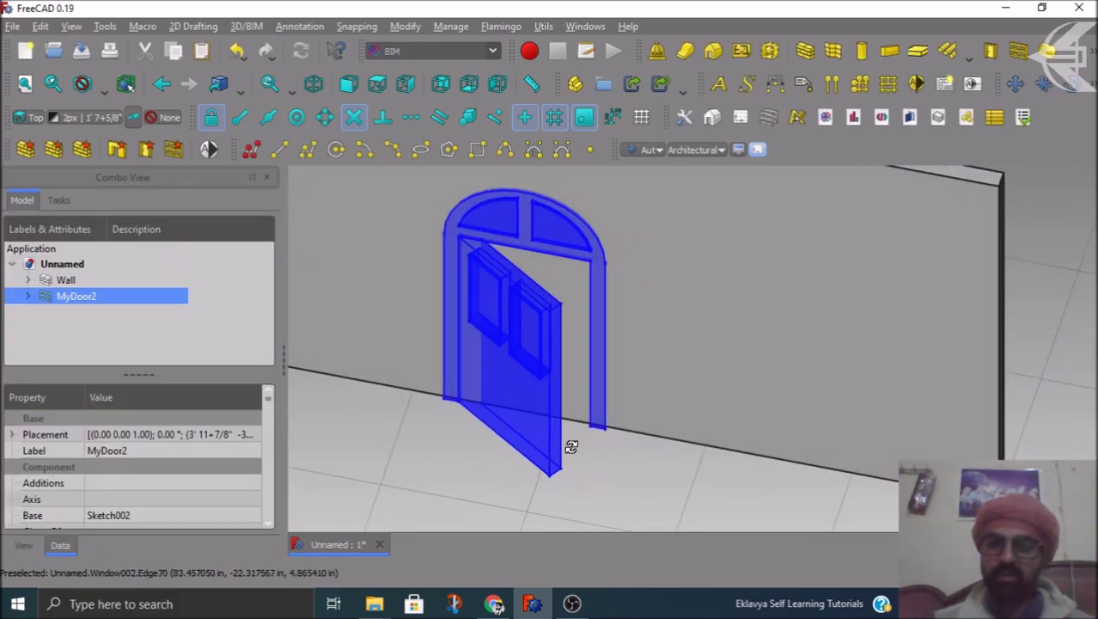
click(524, 486)
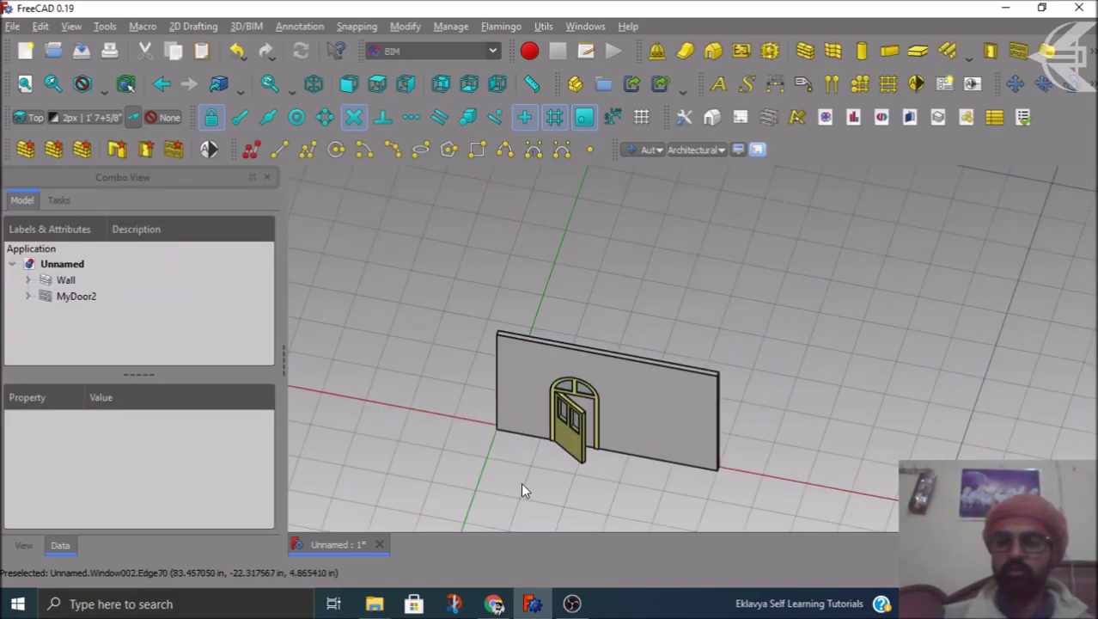
Subtract MyDoor2 from the wall so the arched door cuts its own opening
click(75, 295)
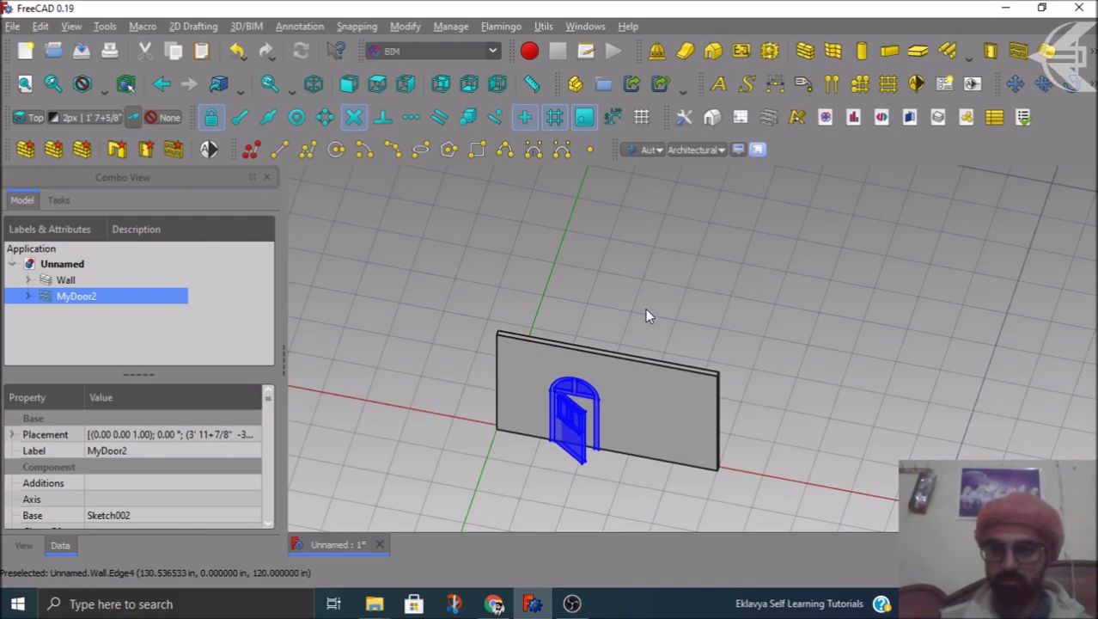
ctrl+click(67, 281)
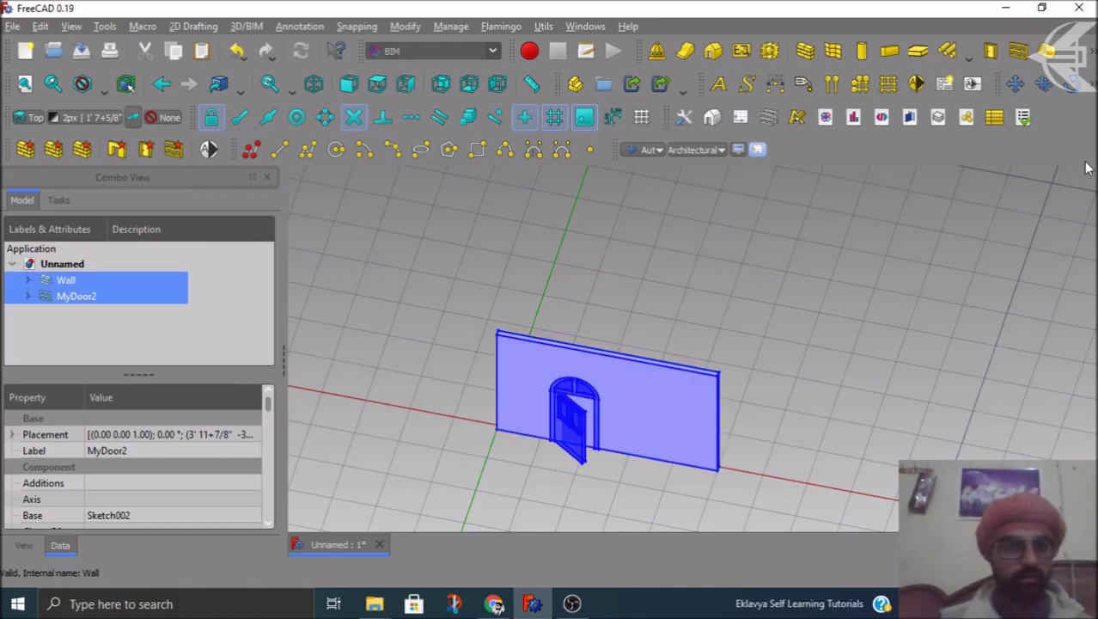
click(1091, 84)
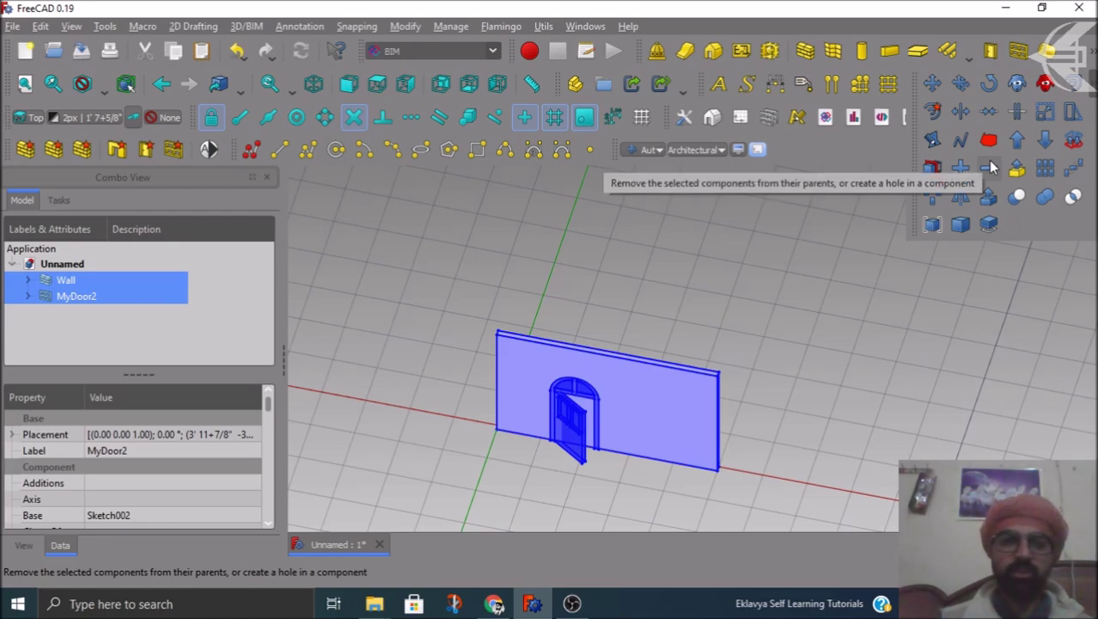
click(990, 168)
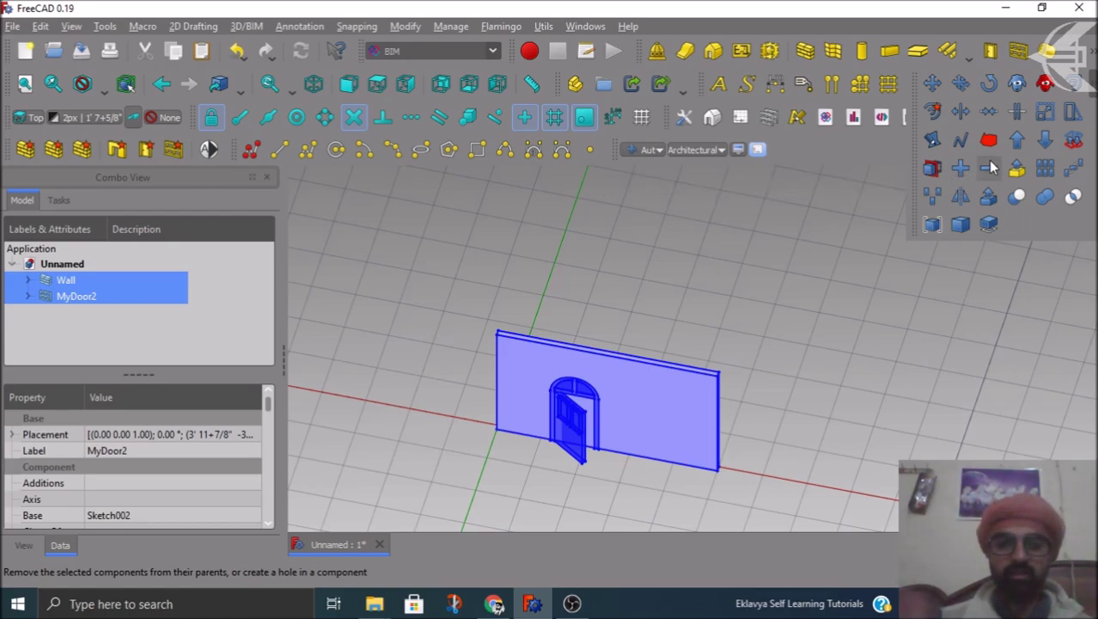
middle_drag(852, 426, 939, 426)
scroll(718, 479, up, 3)
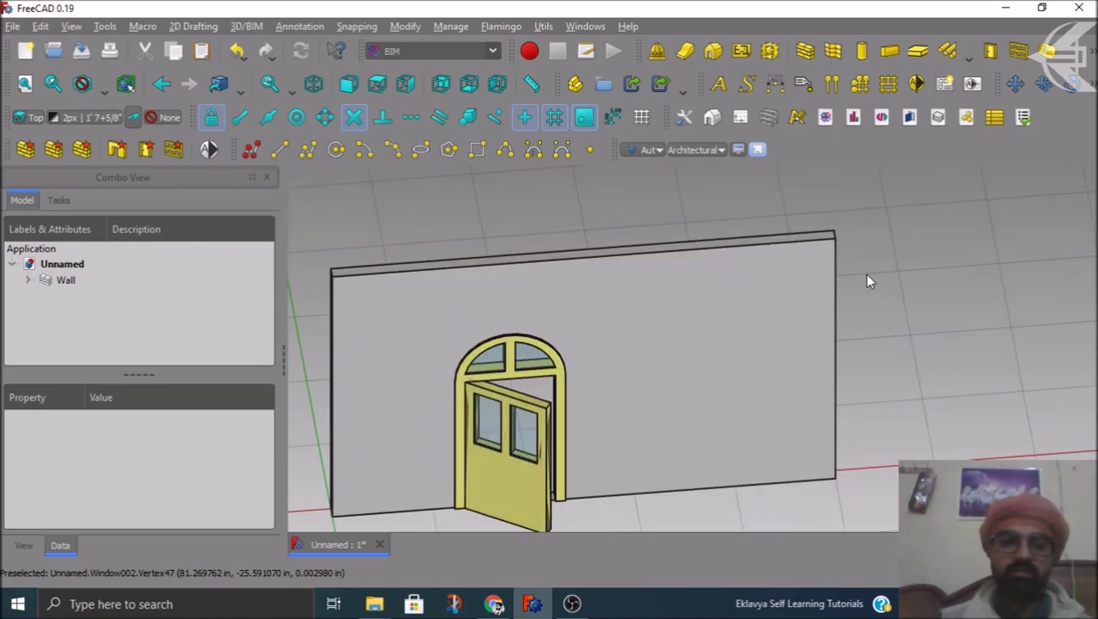
scroll(866, 275, down, 3)
middle_drag(732, 475, 692, 474)
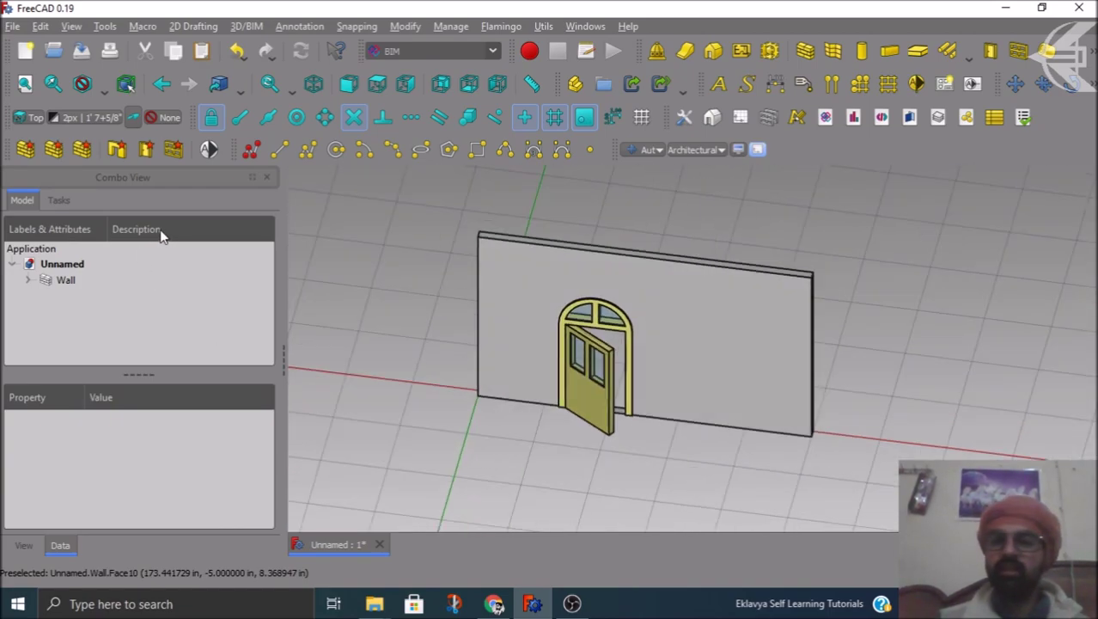
Merge the MyDoor1.FCStd project into the document containing the wall
click(13, 26)
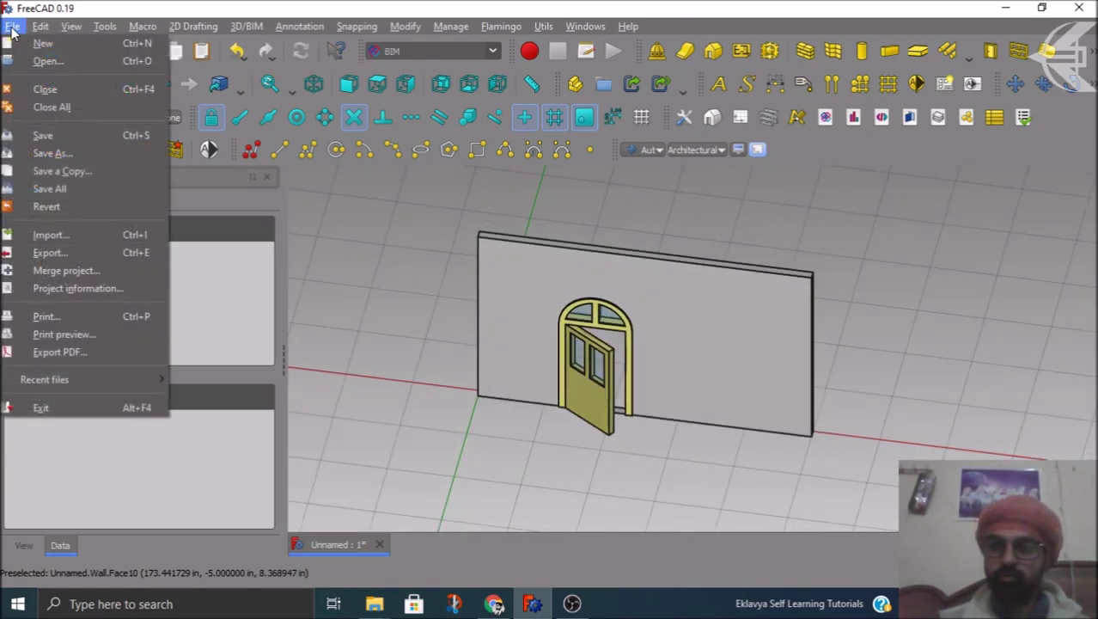
click(64, 265)
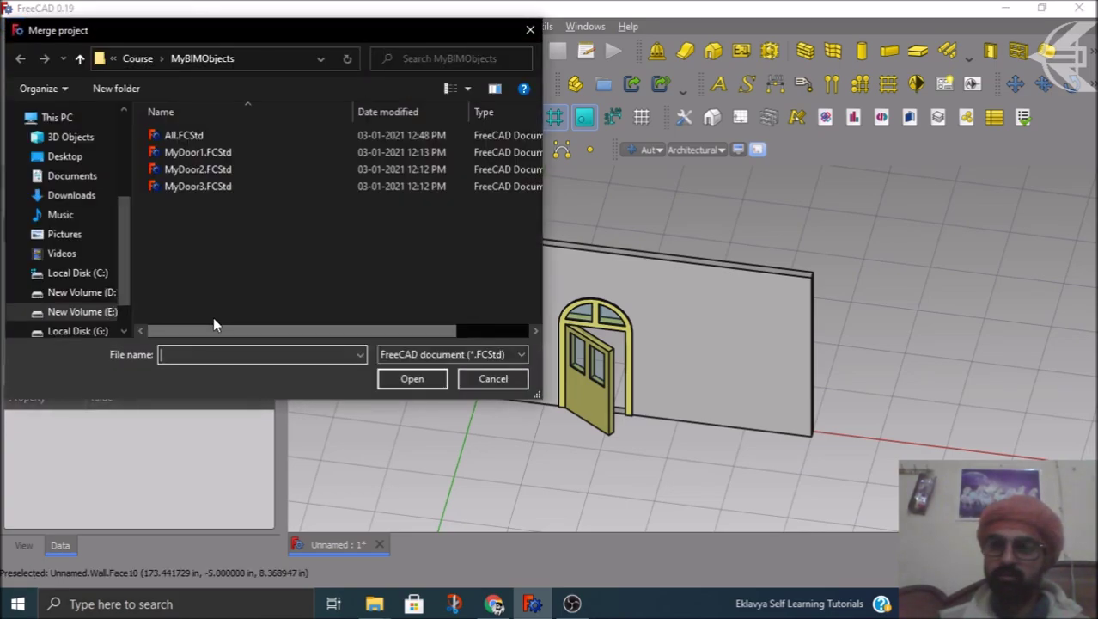
click(190, 157)
click(392, 378)
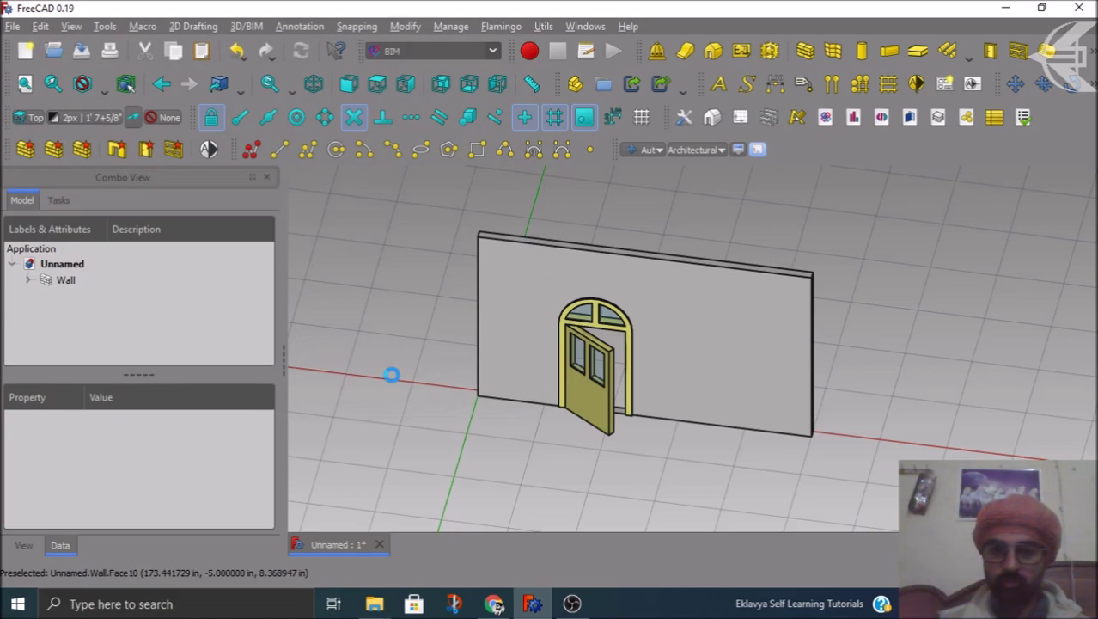
Move MyDoor1 from its frame's endpoint-snapped back corner onto the wall's back edge using extension snap, by X 10' 9+7/8" and Y -5+7/8"
click(379, 84)
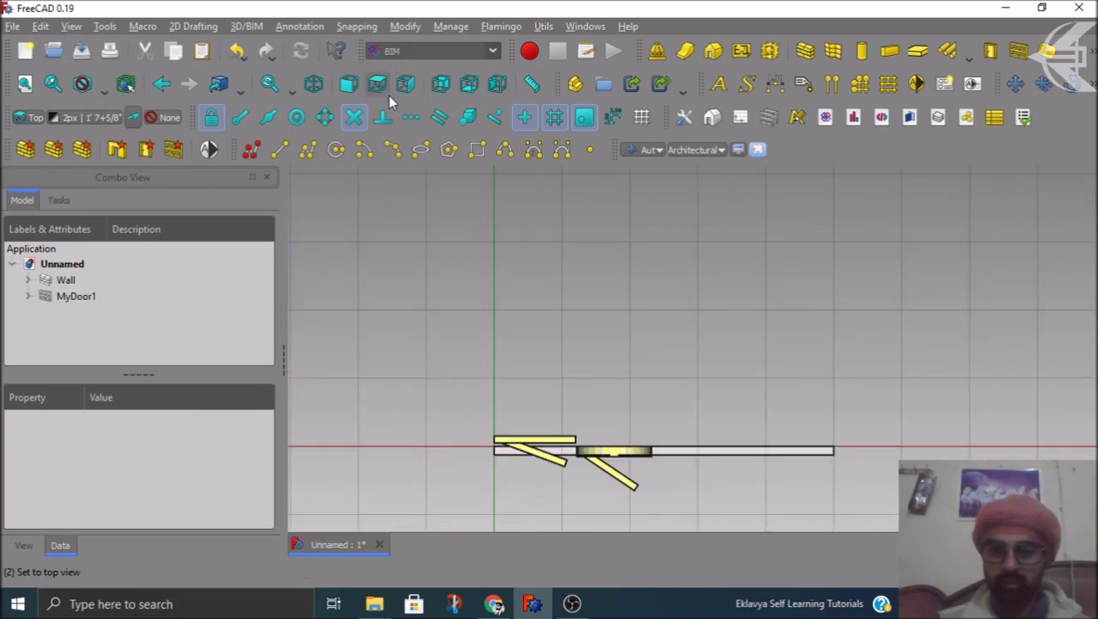
click(92, 295)
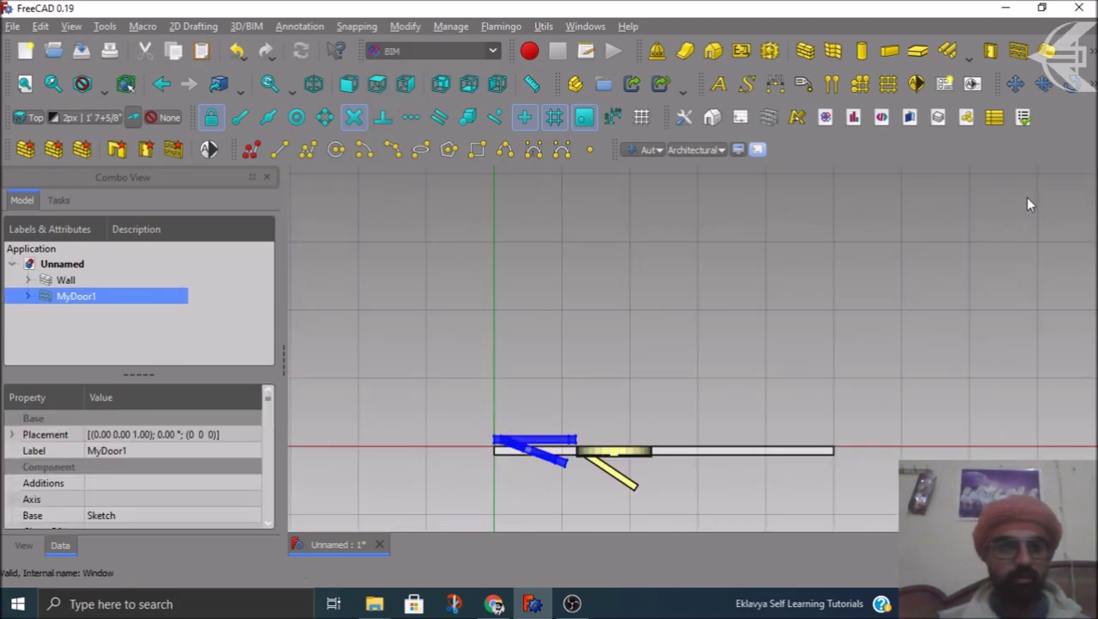
click(1012, 87)
scroll(498, 477, up, 5)
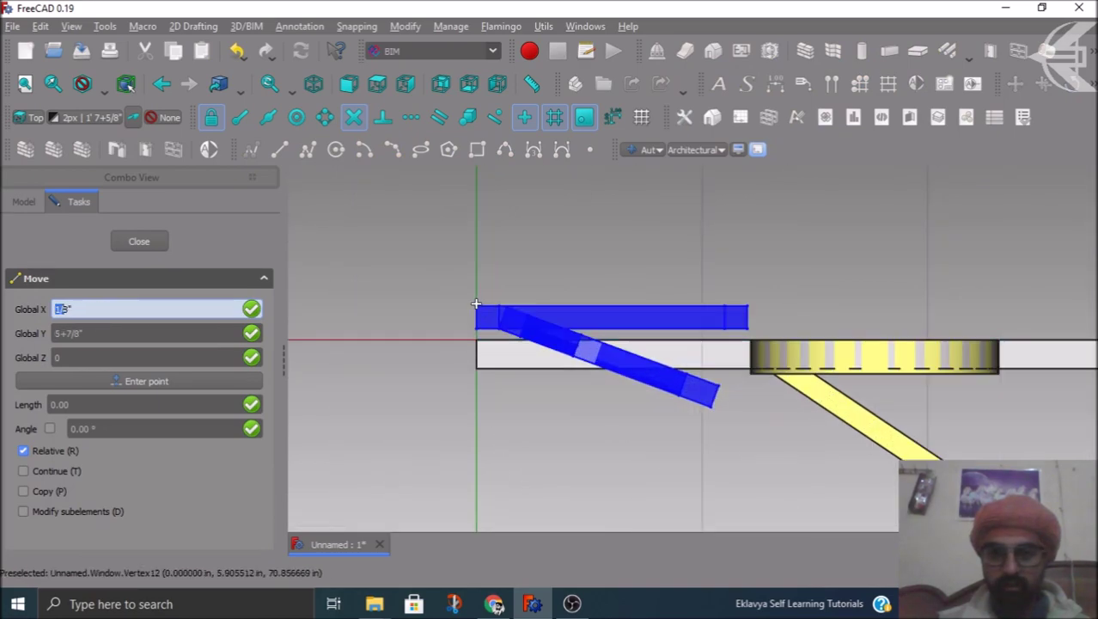
click(353, 117)
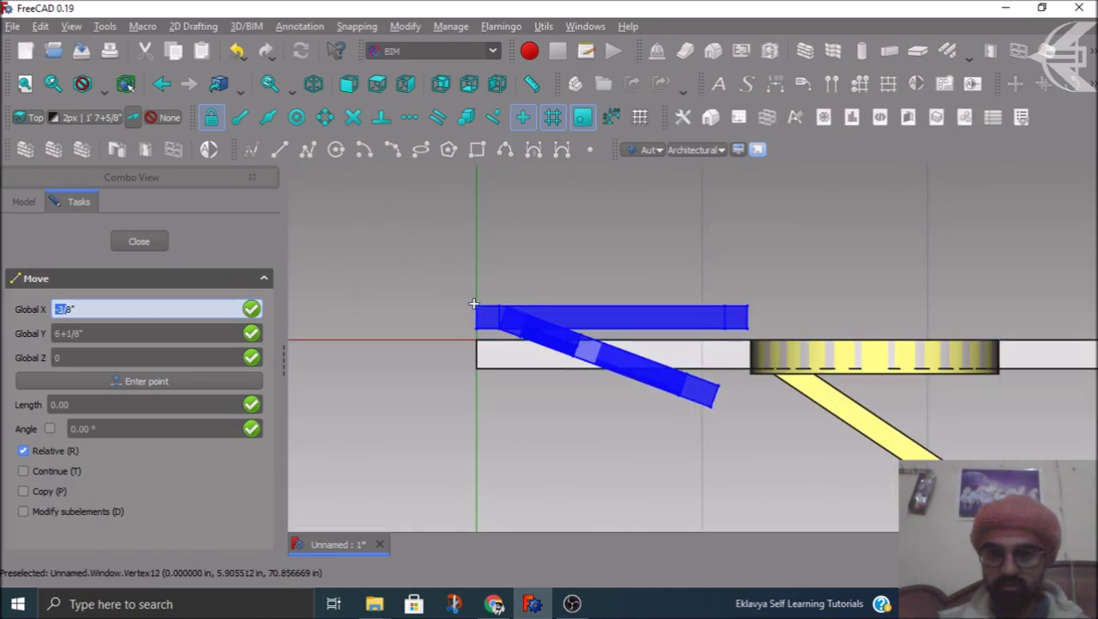
click(241, 119)
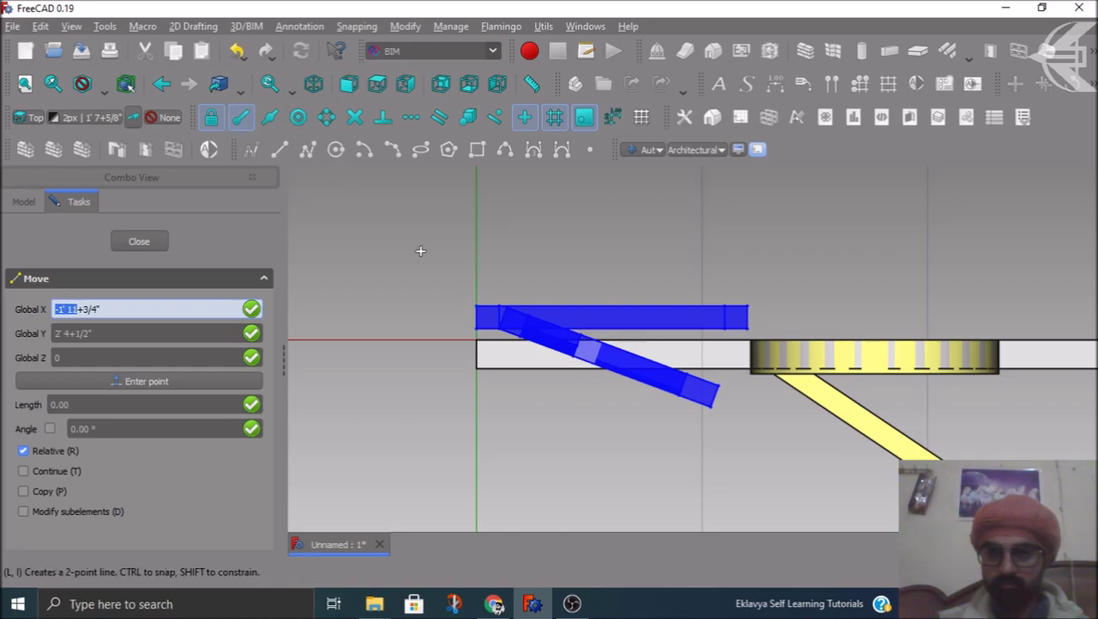
click(478, 307)
scroll(446, 330, down, 2)
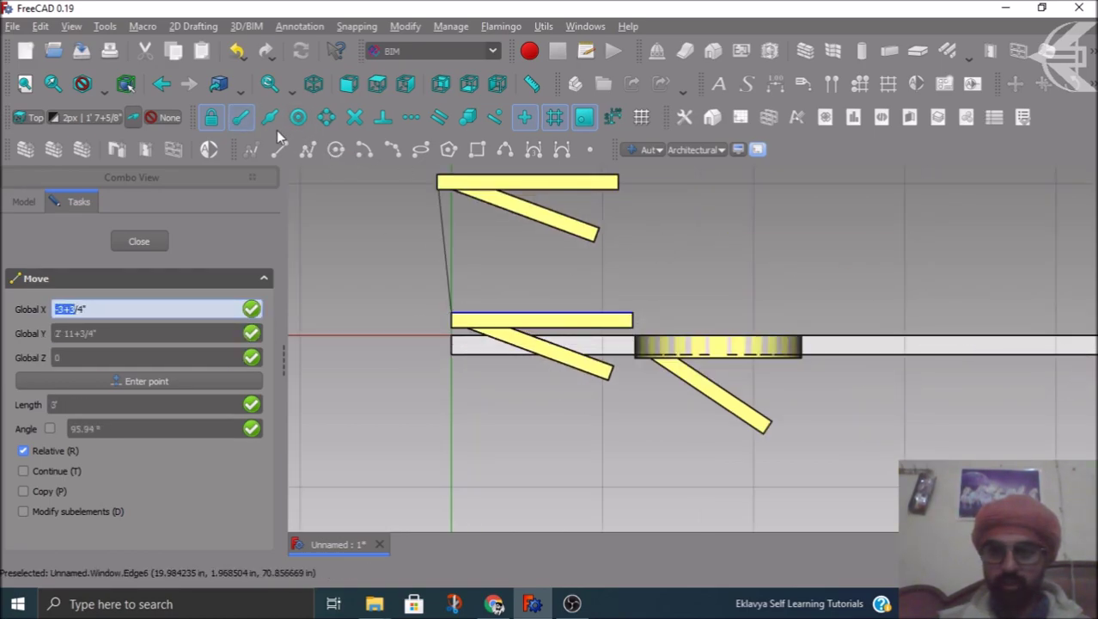
scroll(314, 328, down, 3)
scroll(609, 331, up, 5)
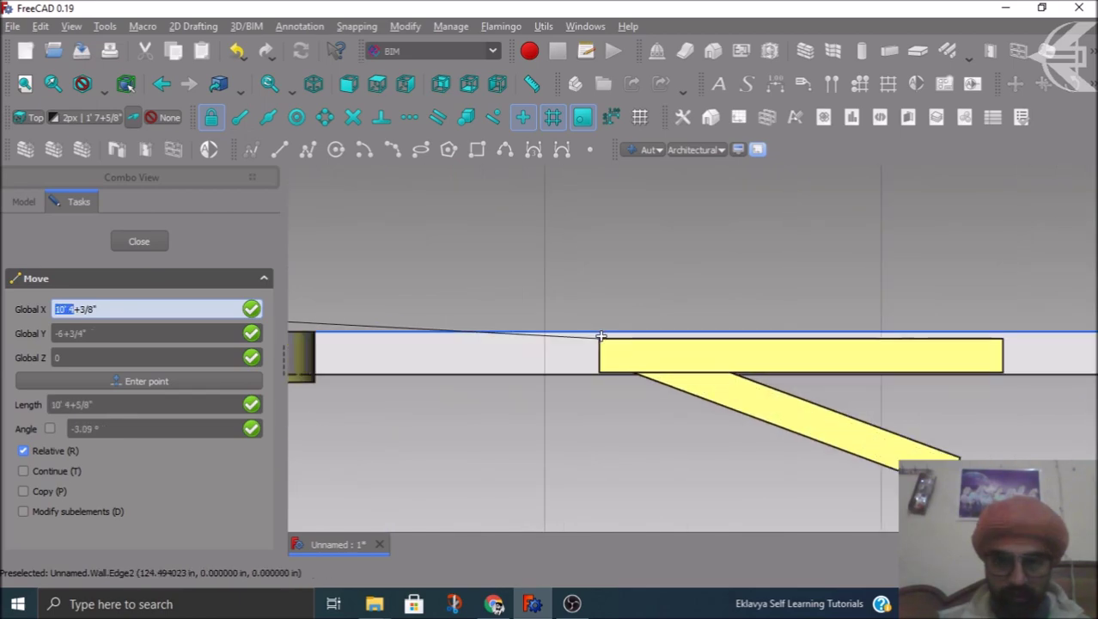
click(410, 117)
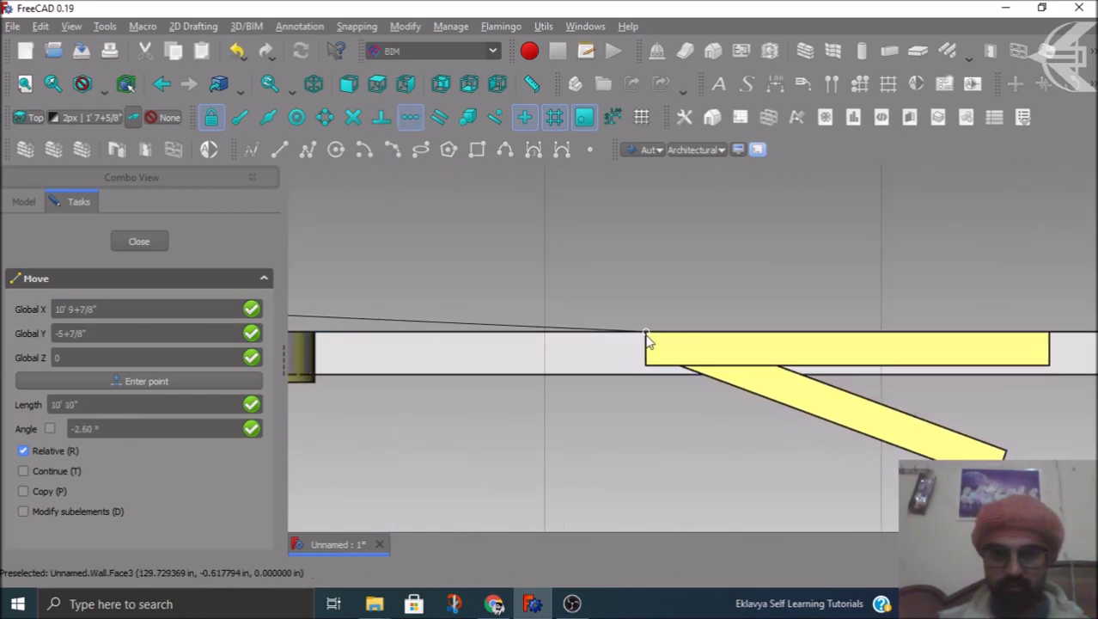
click(648, 342)
scroll(648, 342, down, 3)
key(0)
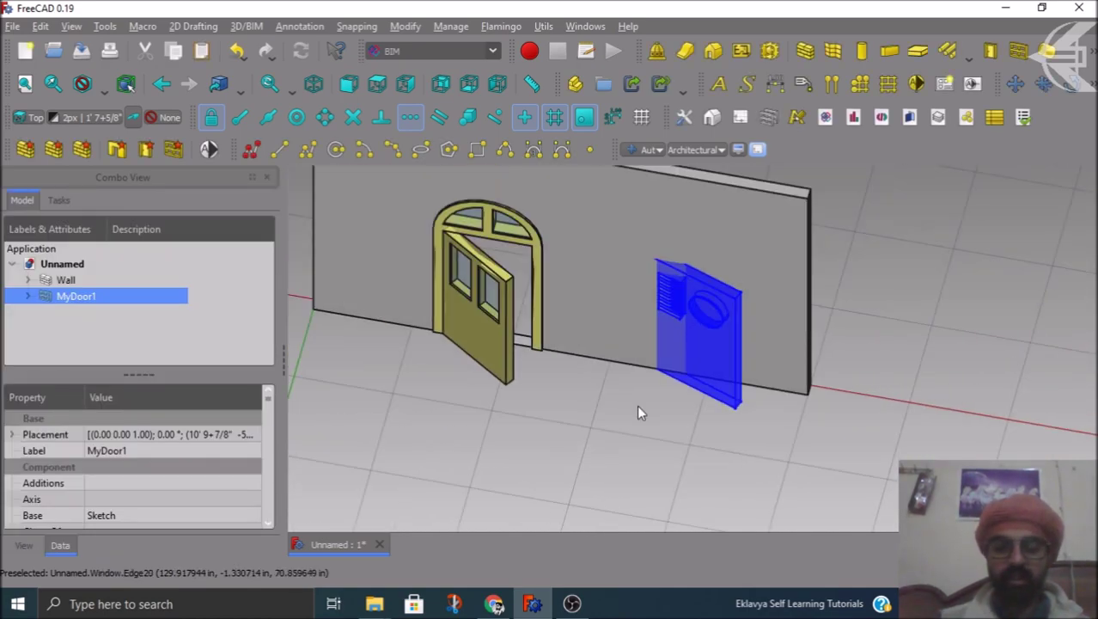
Subtract MyDoor1 from the wall so the rectangular door cuts its own opening
click(129, 330)
click(78, 297)
ctrl+click(57, 282)
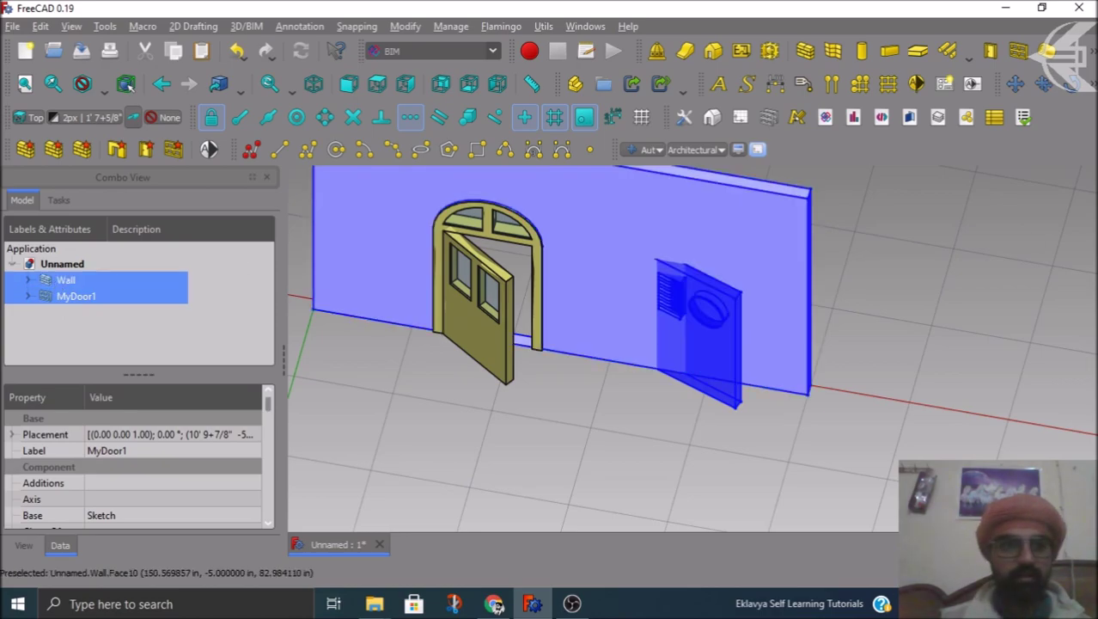
click(1090, 83)
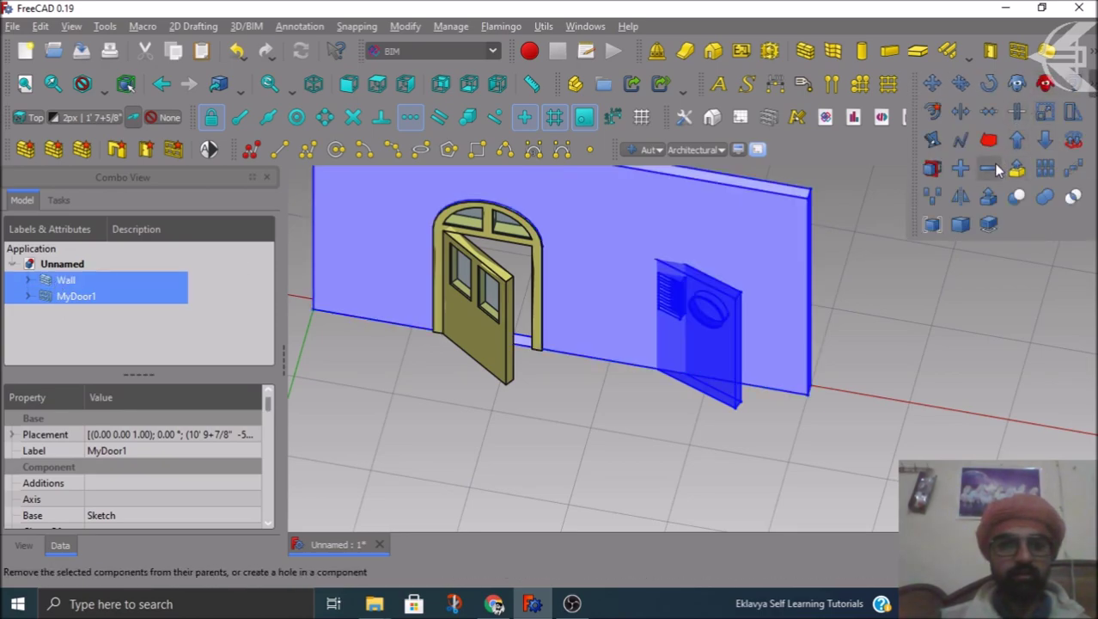
middle_drag(758, 479, 610, 441)
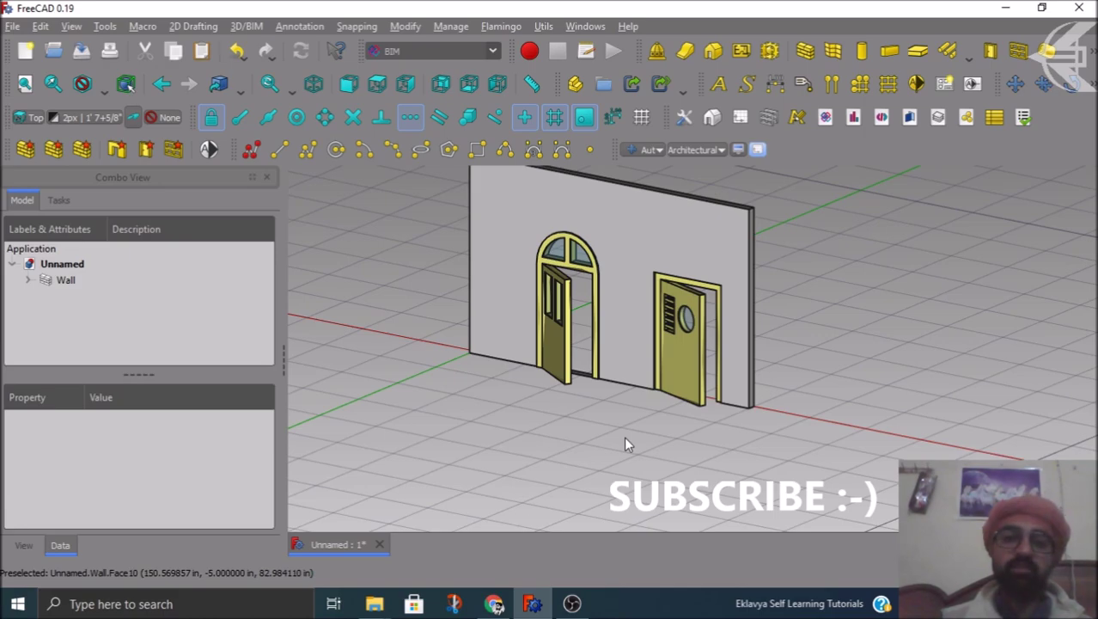
Delete MyDoor2 and MyDoor1 from the wall together with their leftover sketches, Sketch002 and Sketch
click(27, 280)
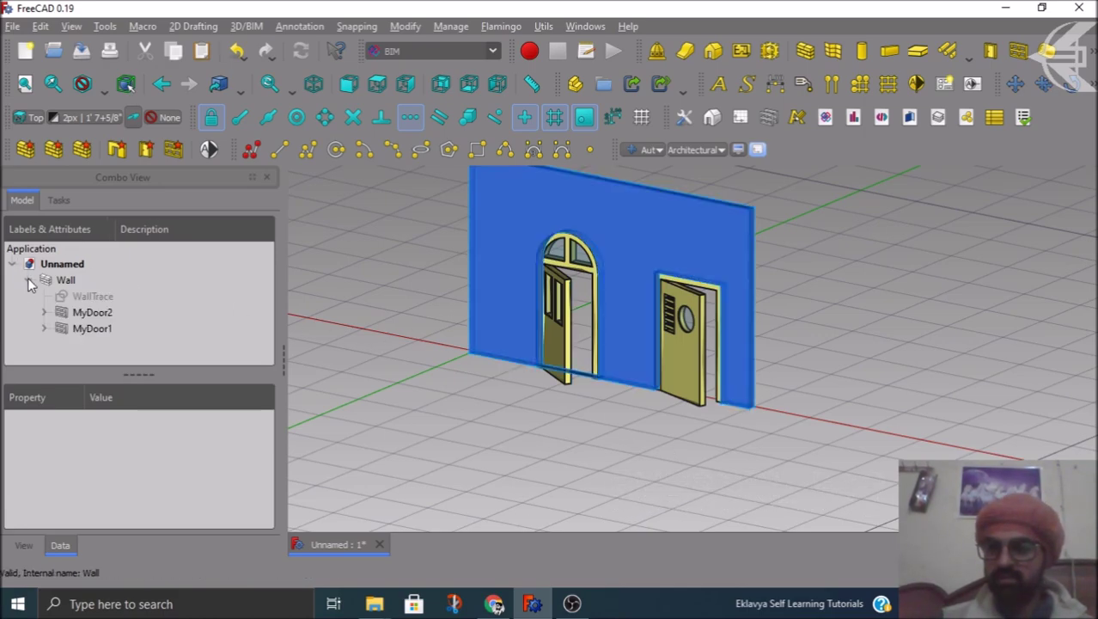
click(79, 316)
ctrl+click(81, 325)
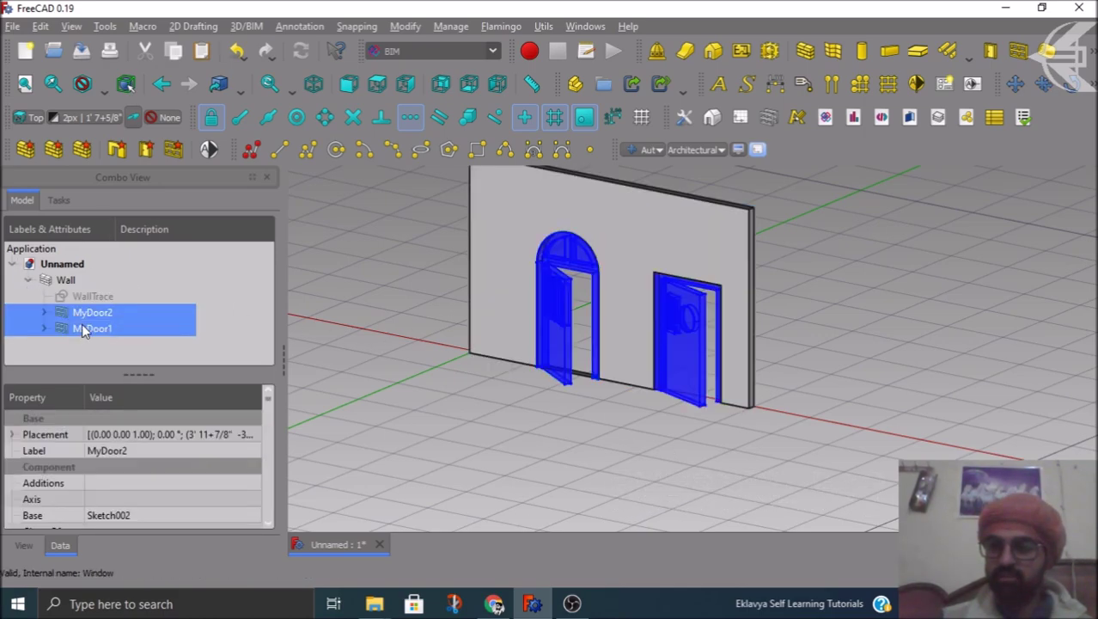
key(Delete)
click(81, 314)
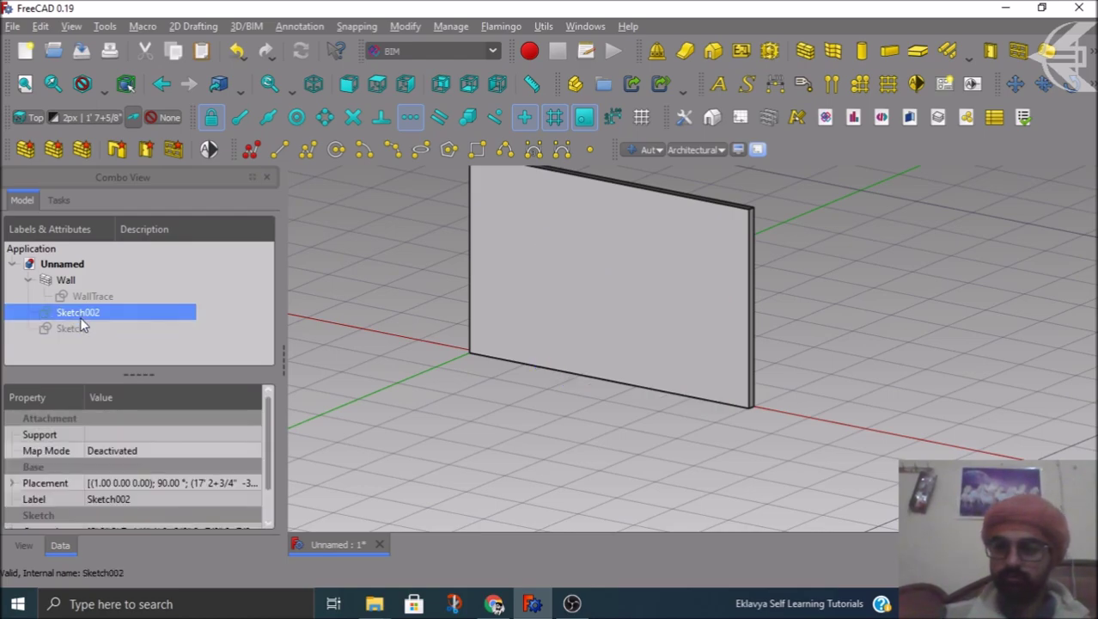
ctrl+click(77, 327)
key(Delete)
click(27, 280)
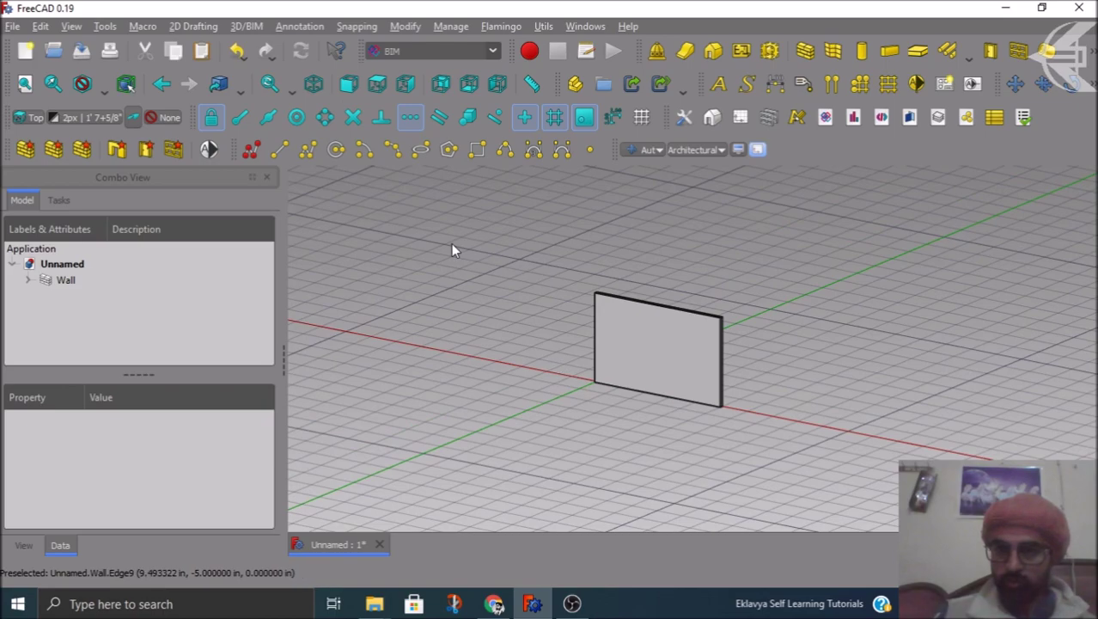
Open the objects library and widen the library browser to show its categories of parts
click(253, 28)
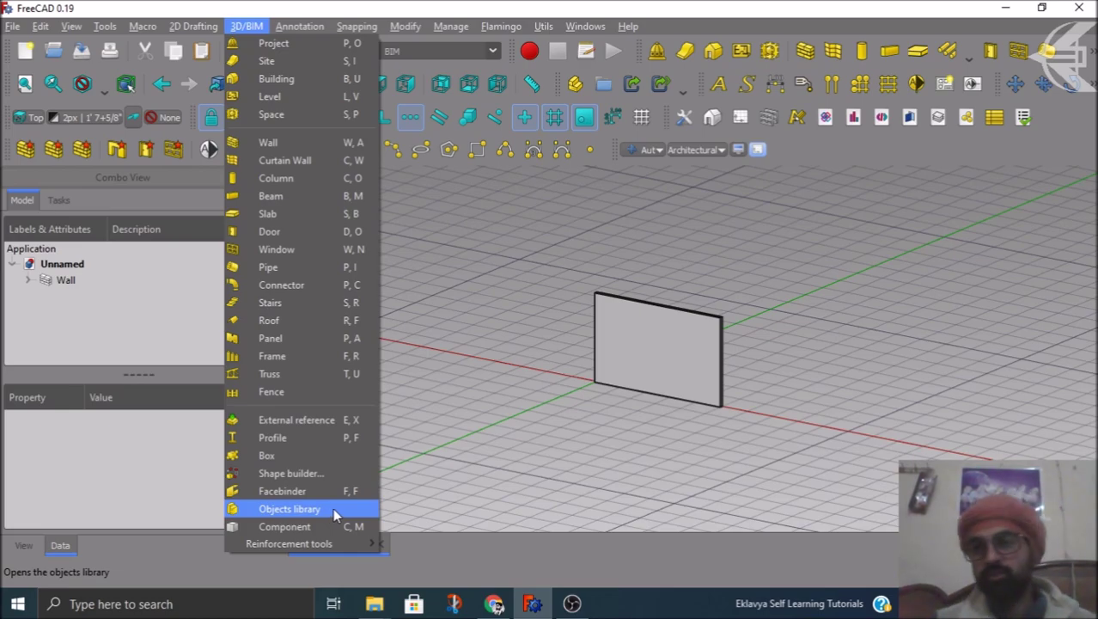
mouse_move(105, 26)
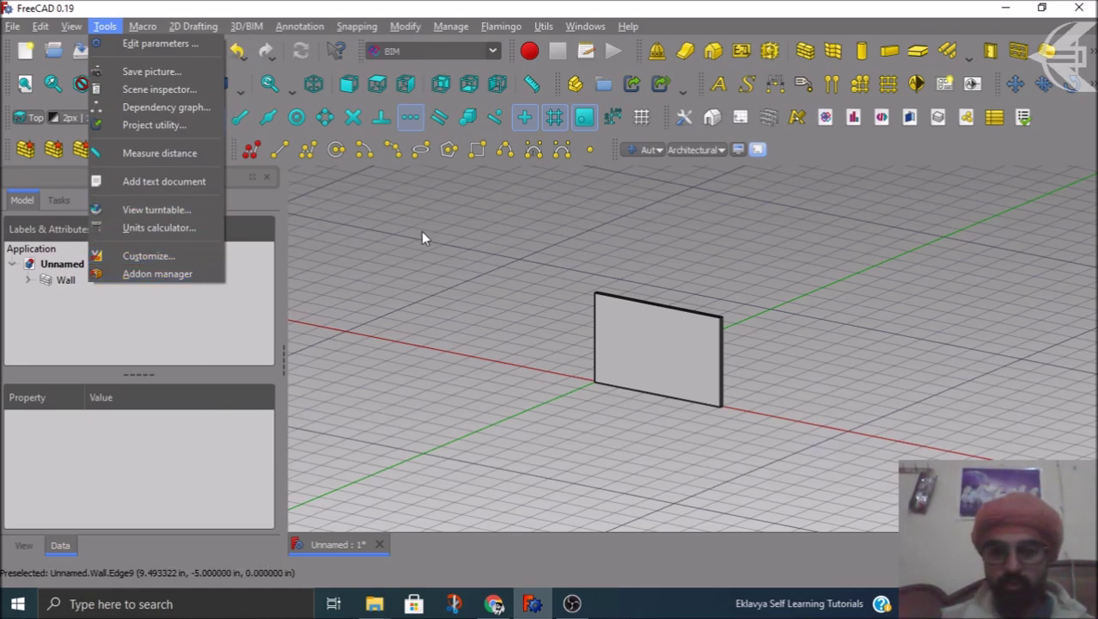
click(247, 26)
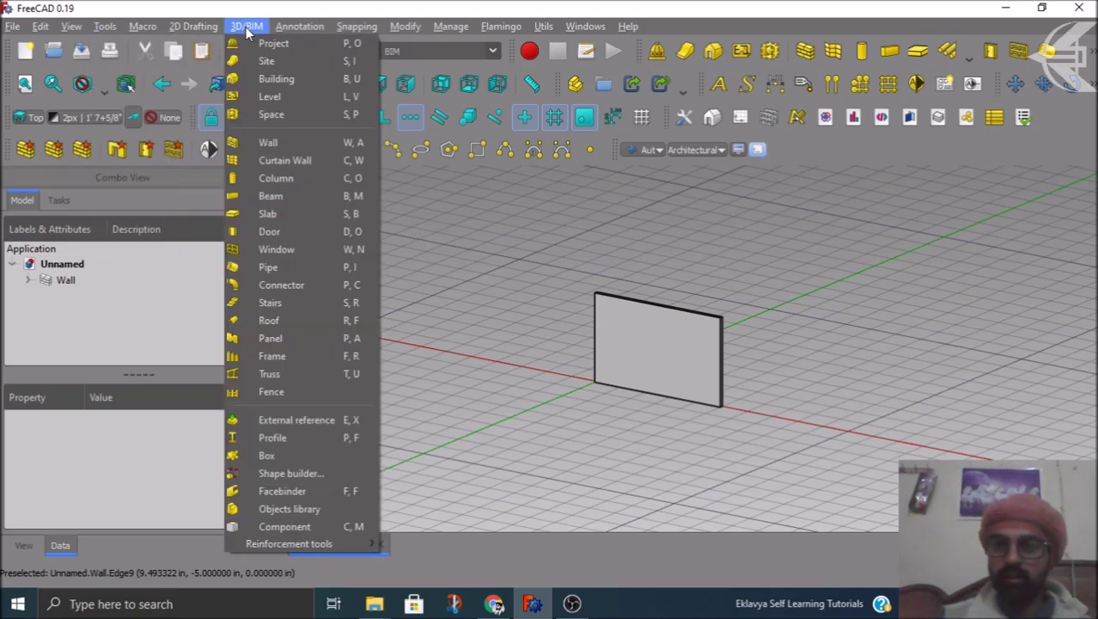
click(292, 509)
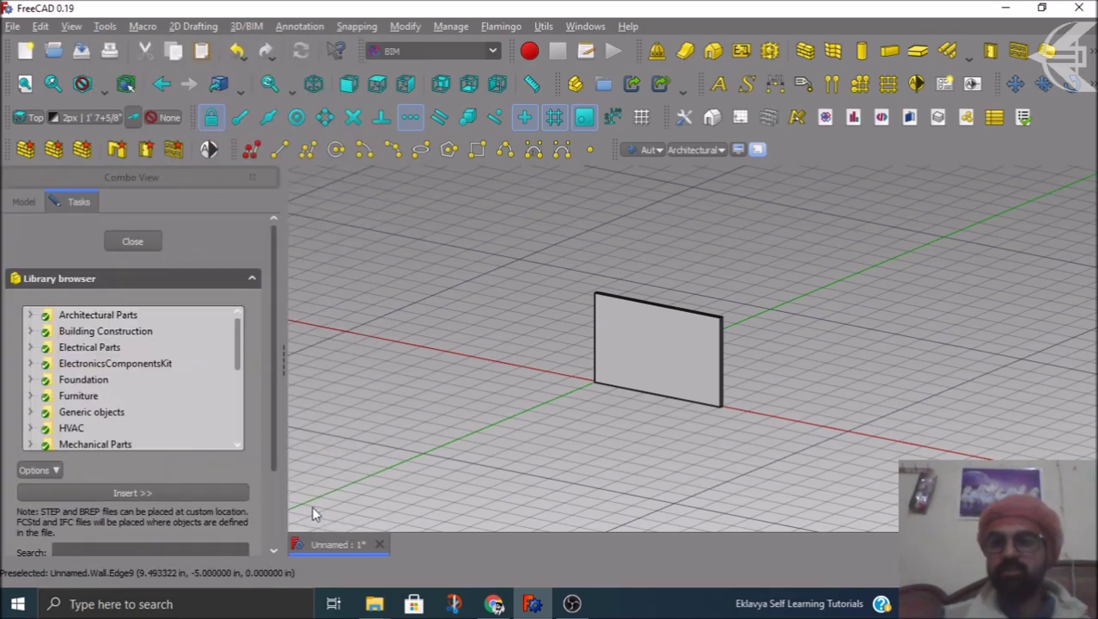
drag(286, 375, 418, 386)
scroll(125, 395, down, 5)
scroll(89, 349, up, 6)
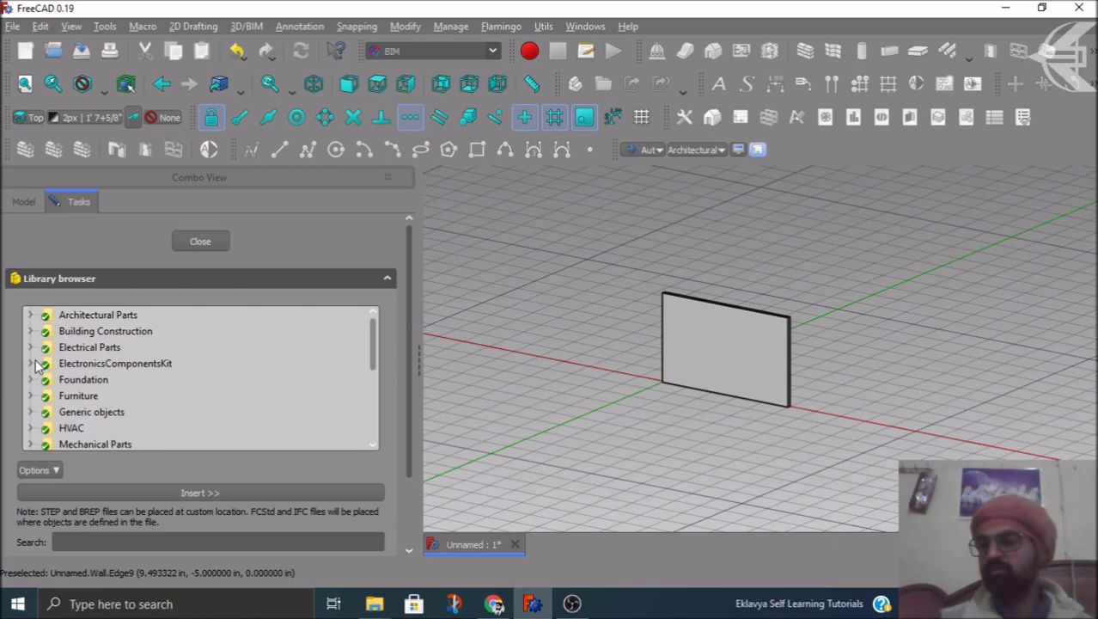
scroll(125, 372, down, 3)
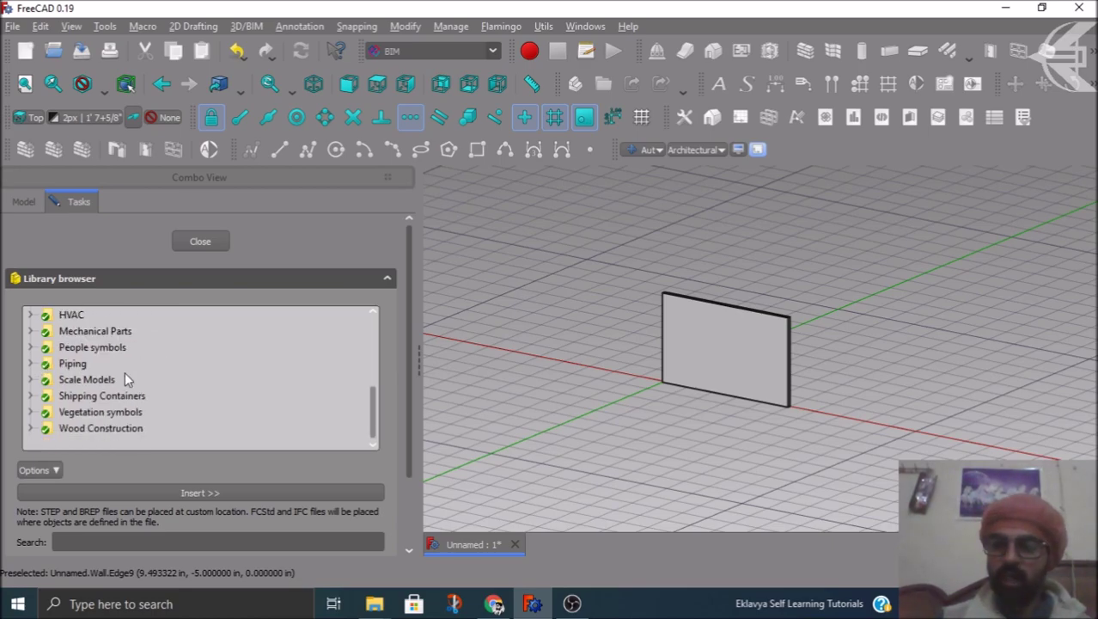
scroll(125, 379, up, 3)
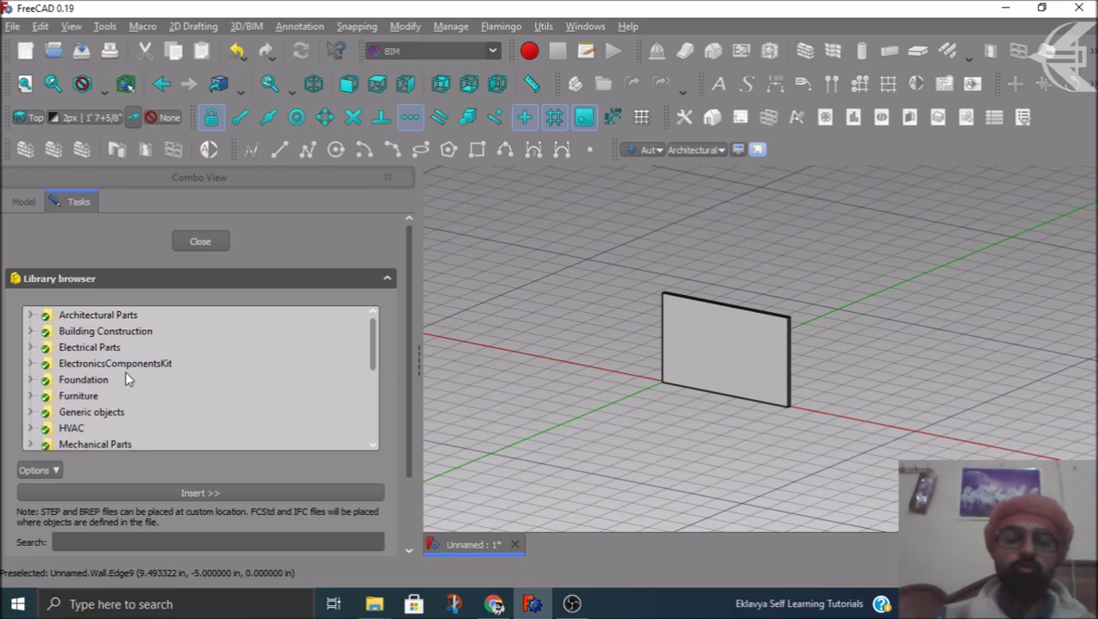
Insert Double glass doors with handles and transom.FCStd from the library's Architectural Parts, Doors, Glass category
click(31, 316)
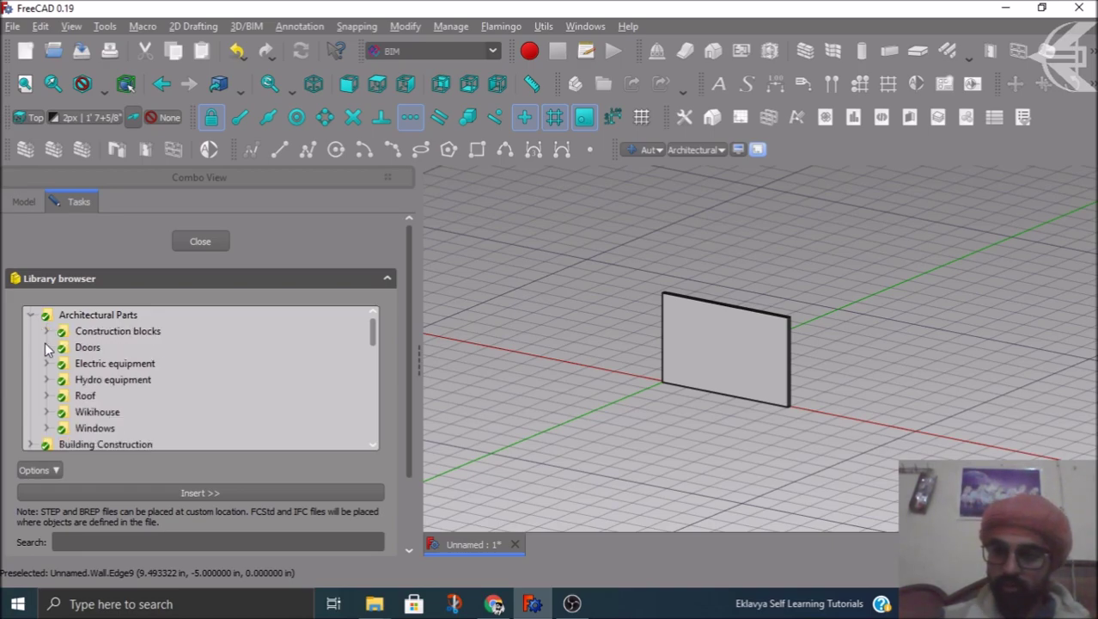
click(46, 347)
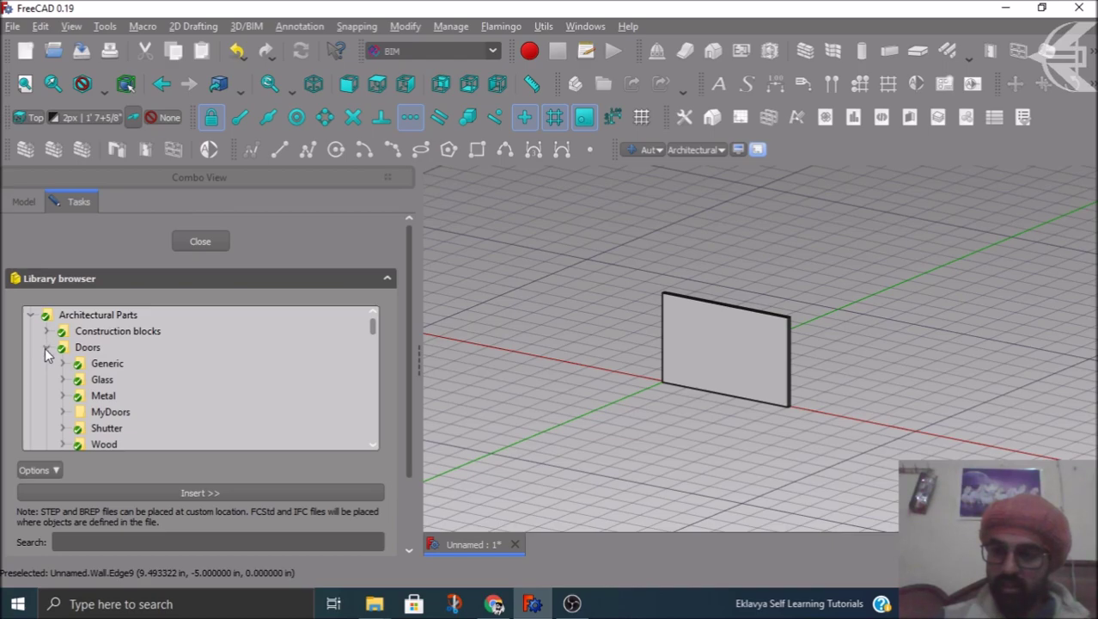
click(63, 379)
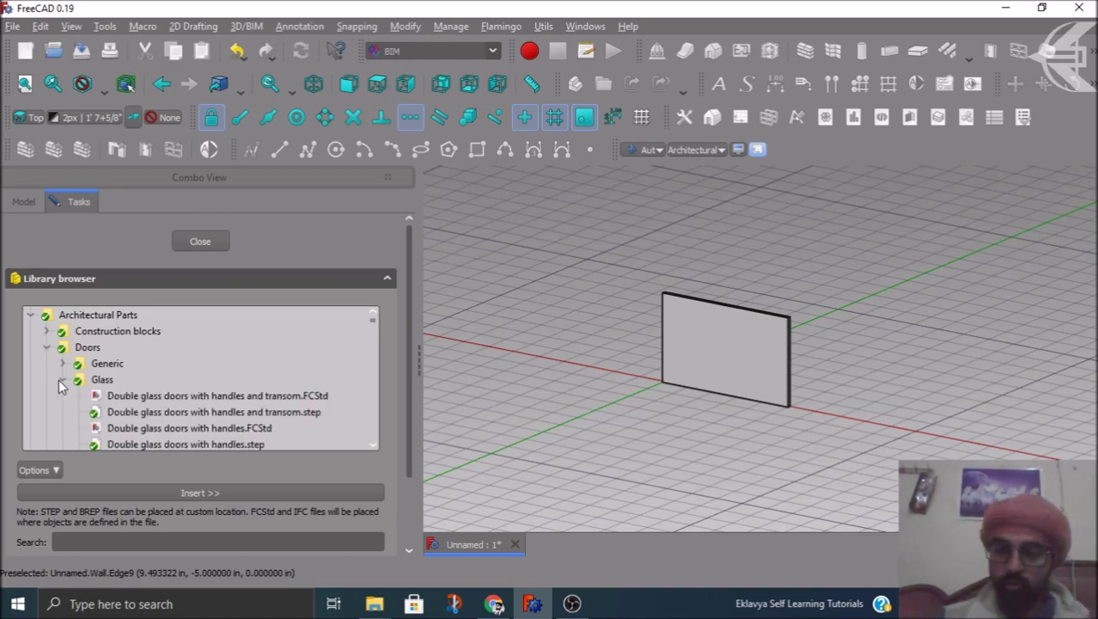
scroll(58, 379, down, 1)
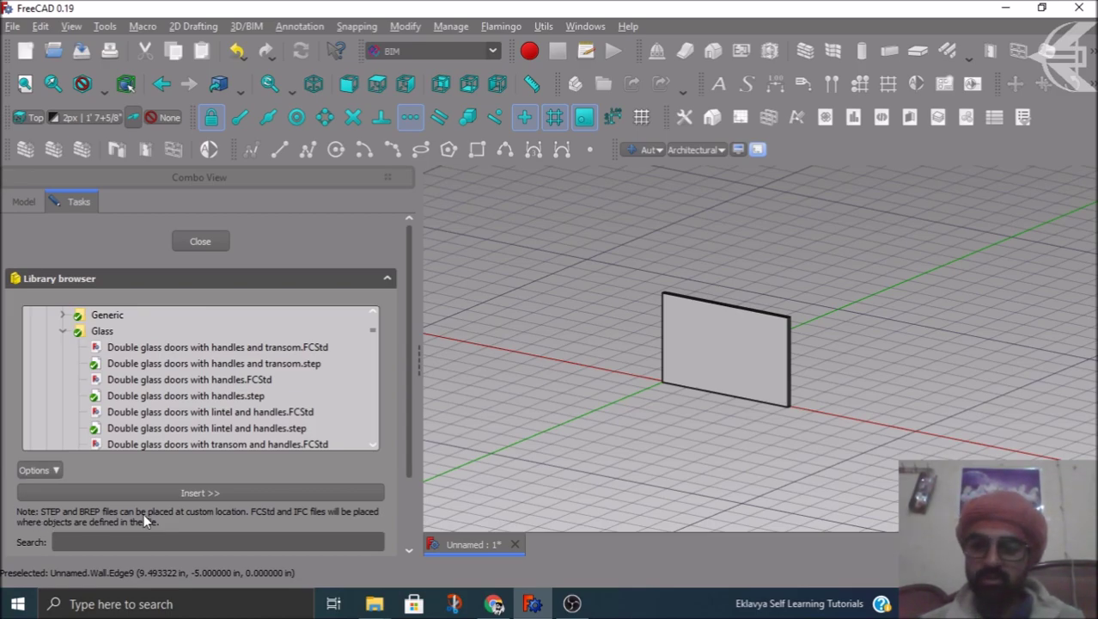
click(196, 347)
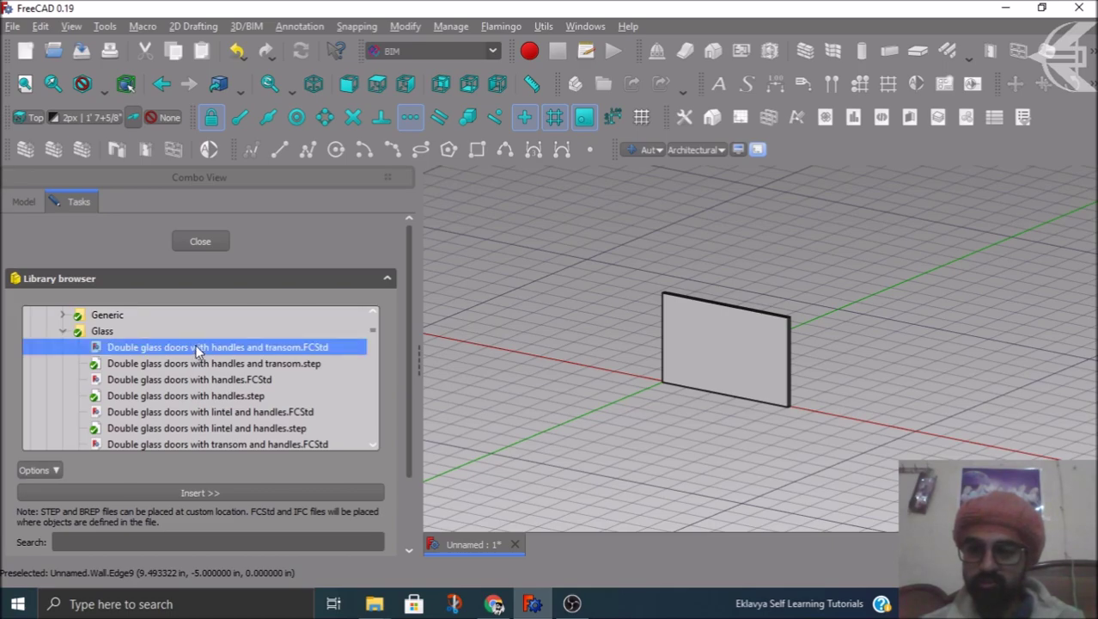
click(171, 494)
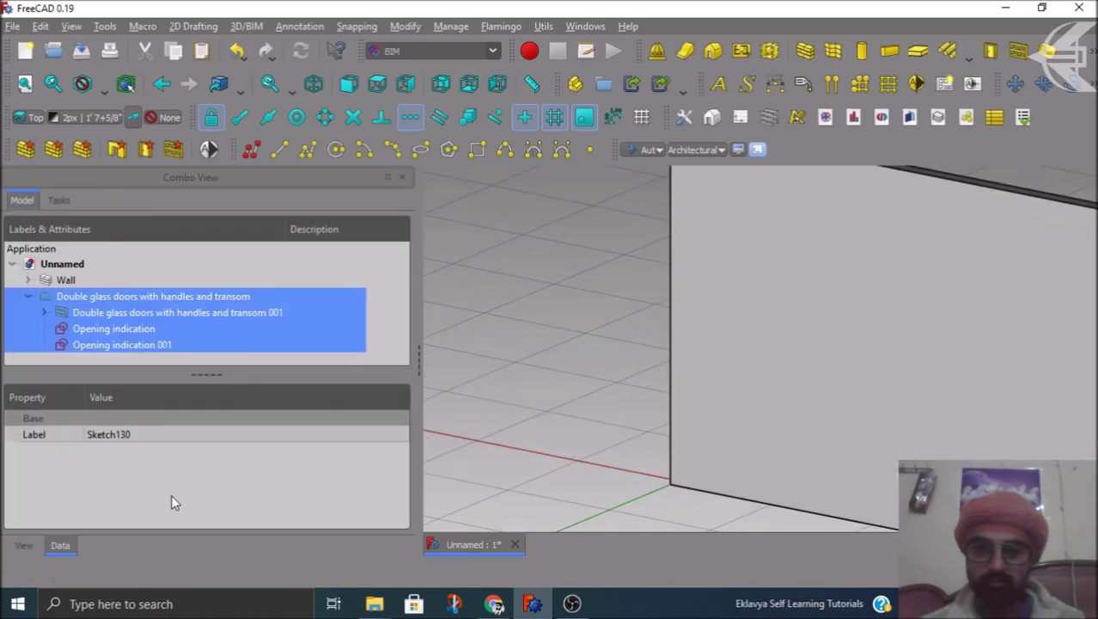
Move the double glass doors from the frame's outer corner straight onto the wall's back edge, by Y -1+1/8"
scroll(483, 388, down, 8)
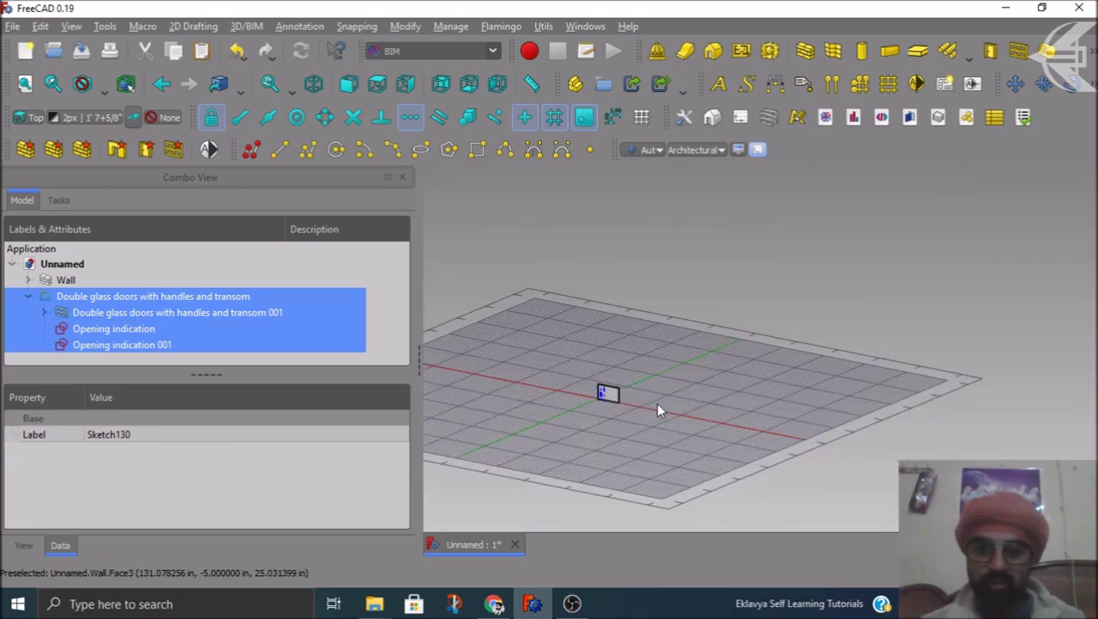
scroll(599, 404, up, 5)
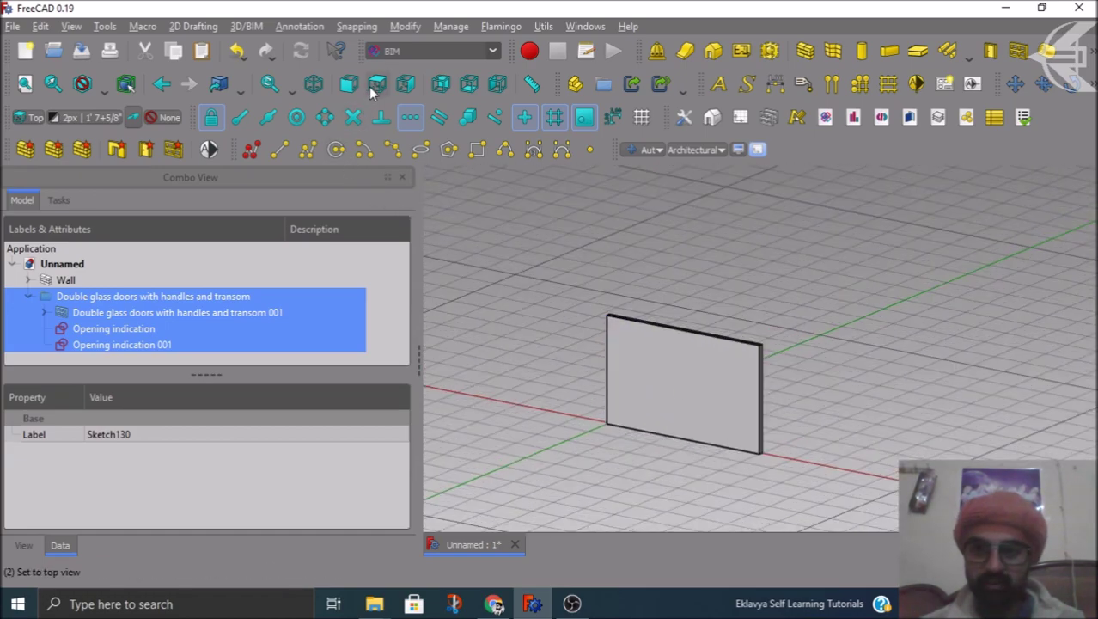
click(378, 85)
scroll(646, 433, up, 5)
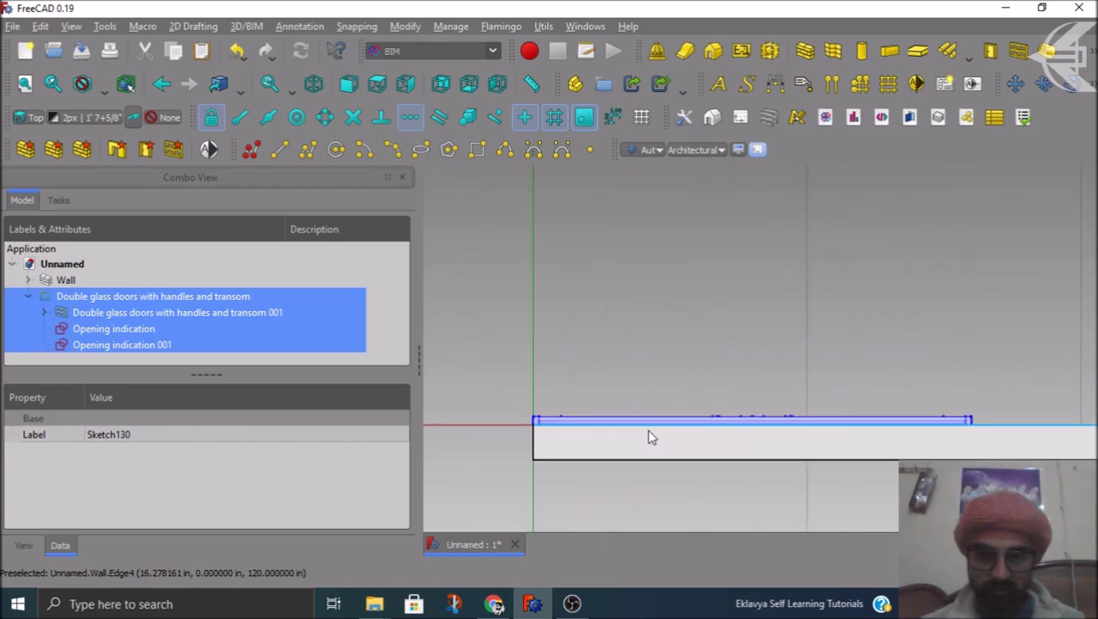
scroll(626, 353, down, 2)
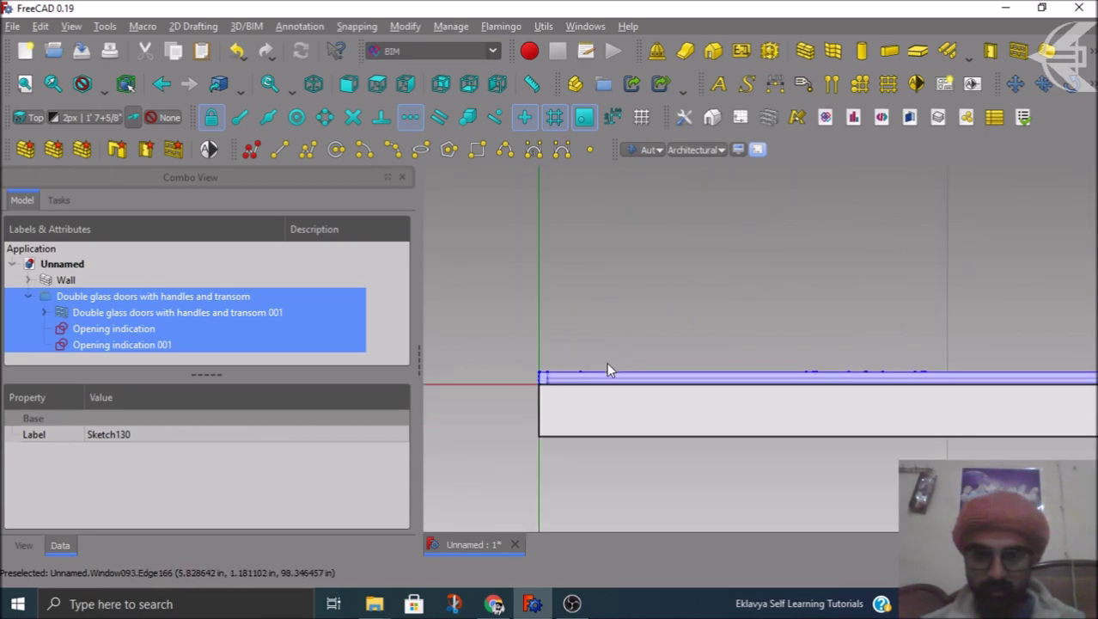
click(84, 314)
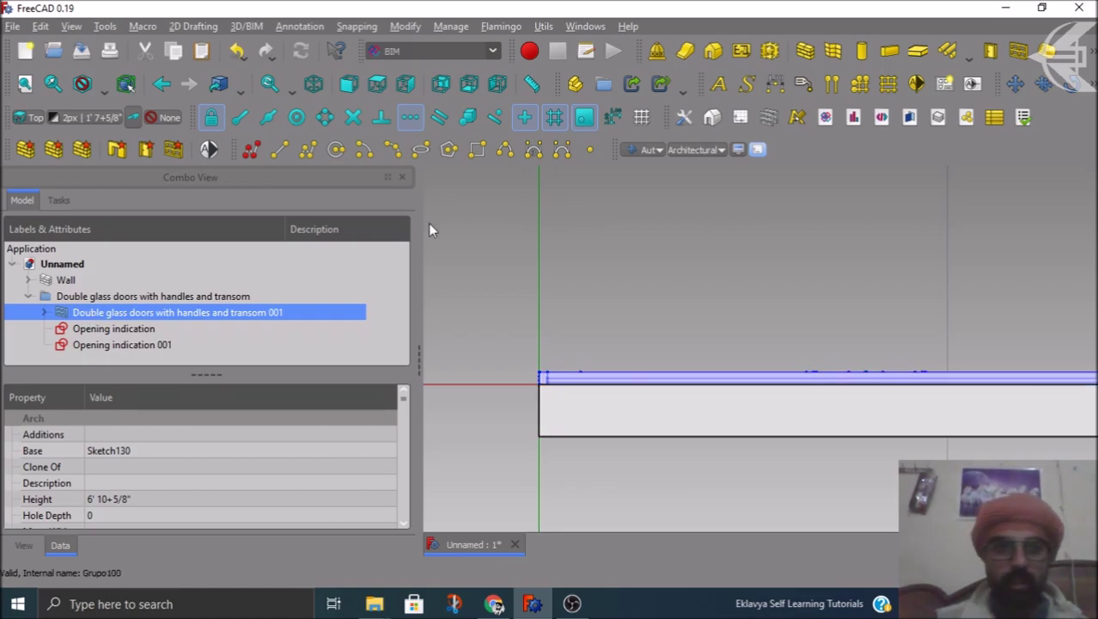
middle_drag(530, 384, 591, 384)
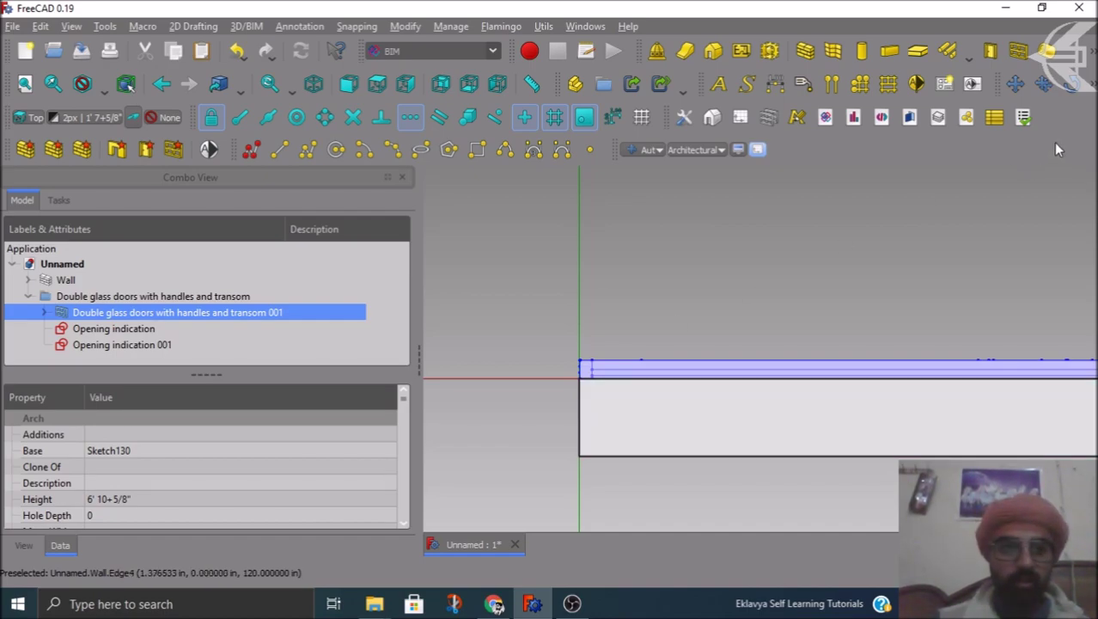
click(1013, 89)
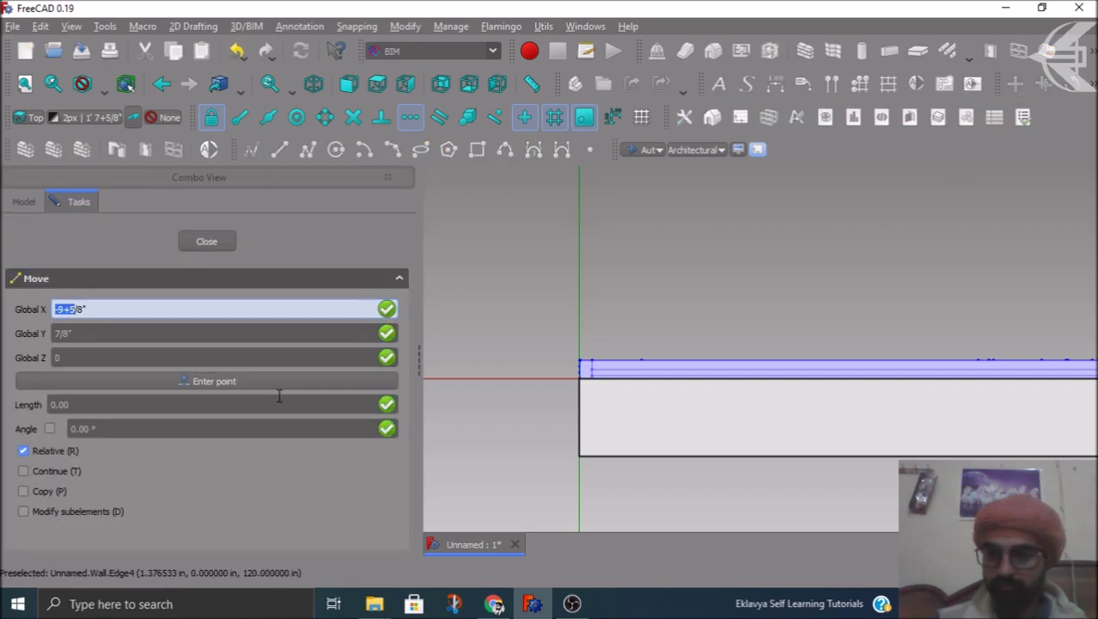
scroll(562, 382, up, 8)
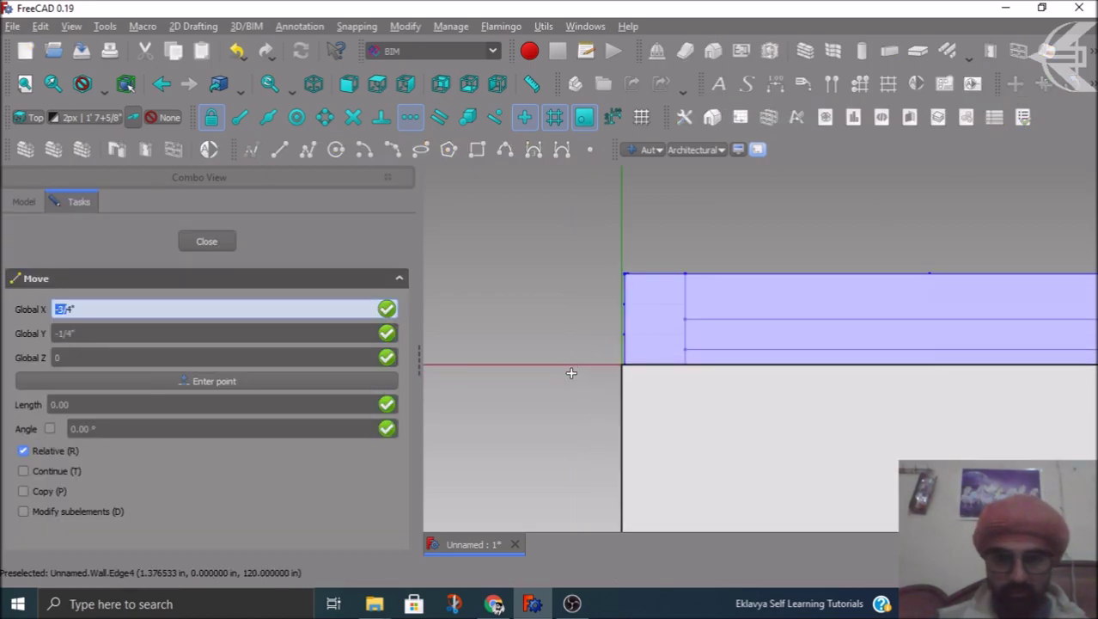
click(625, 273)
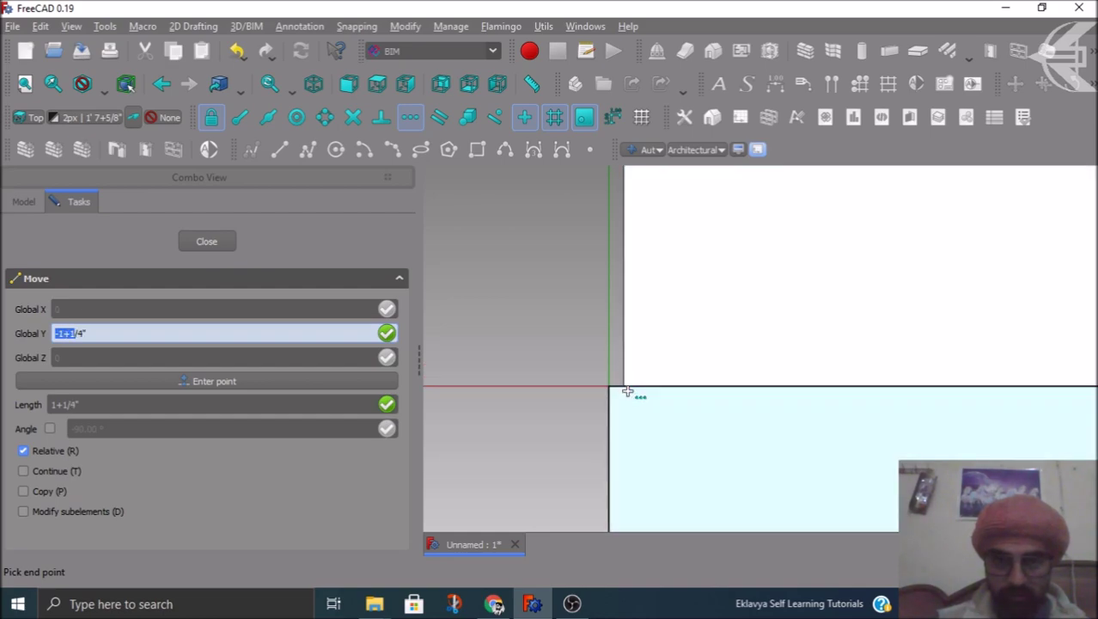
text(0)
key(Return)
middle_drag(549, 312, 889, 427)
scroll(870, 422, down, 5)
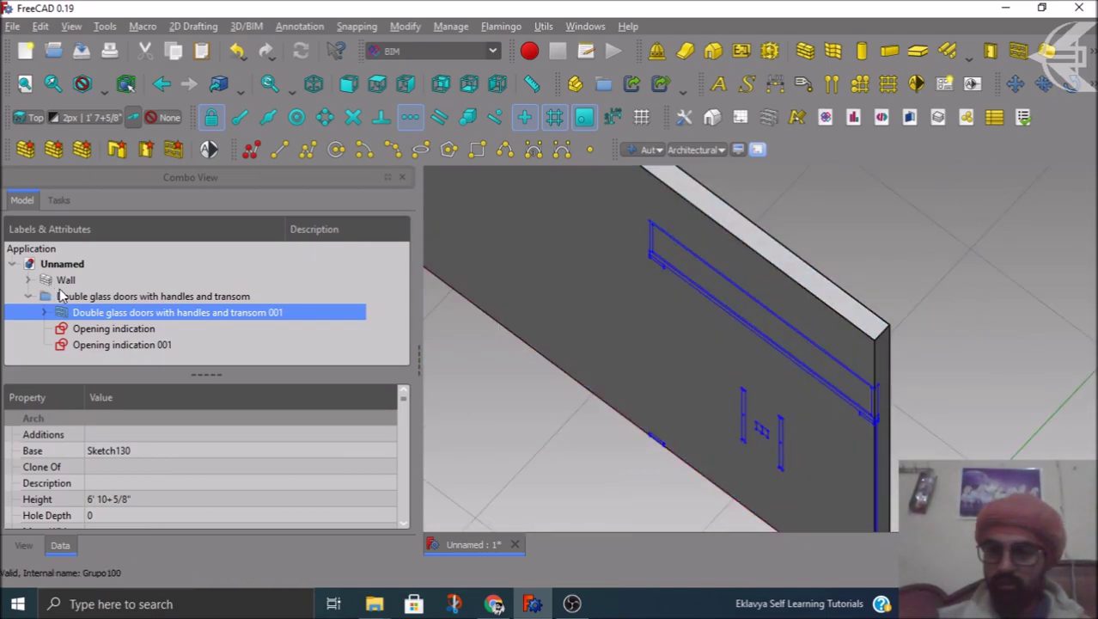
Subtract the double glass doors object from the wall so it cuts its own opening
click(83, 297)
click(85, 313)
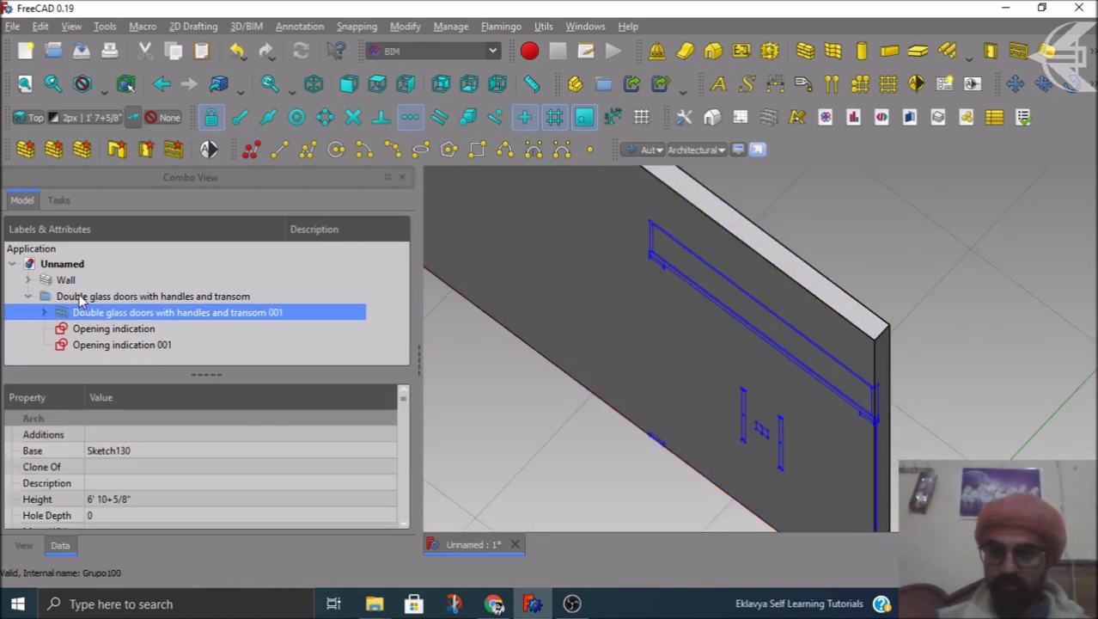
shift+click(68, 280)
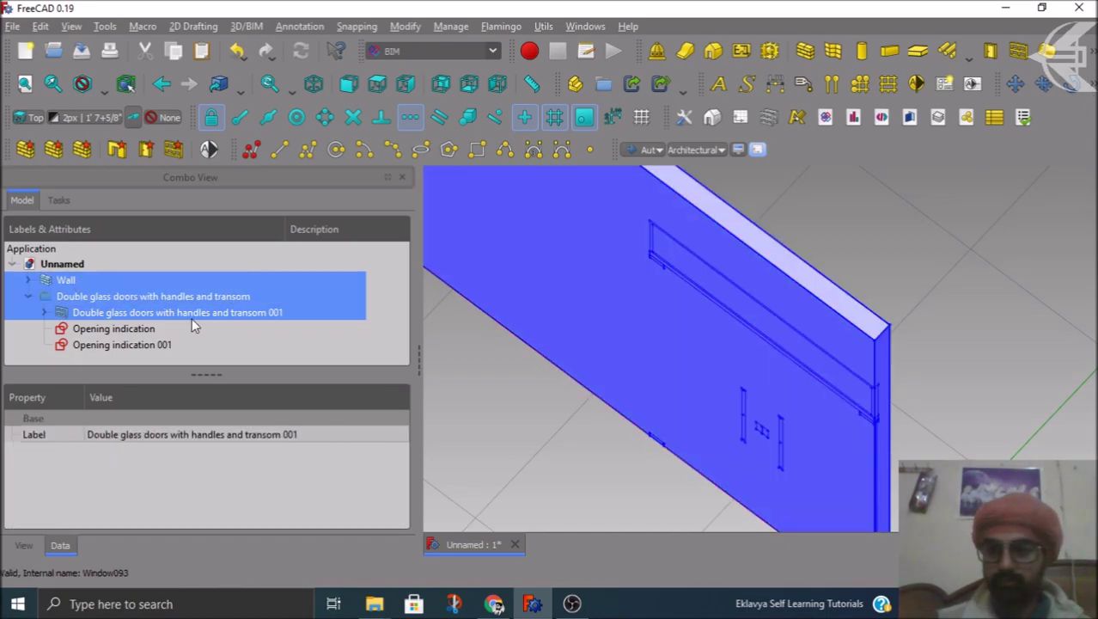
click(191, 312)
ctrl+click(67, 280)
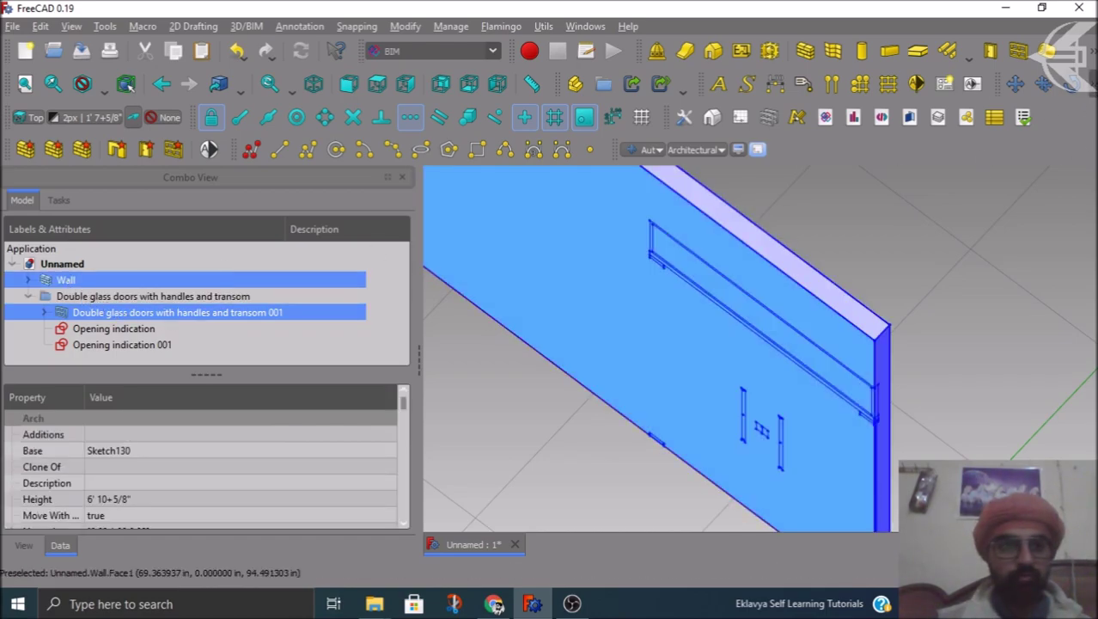
click(1089, 83)
click(981, 165)
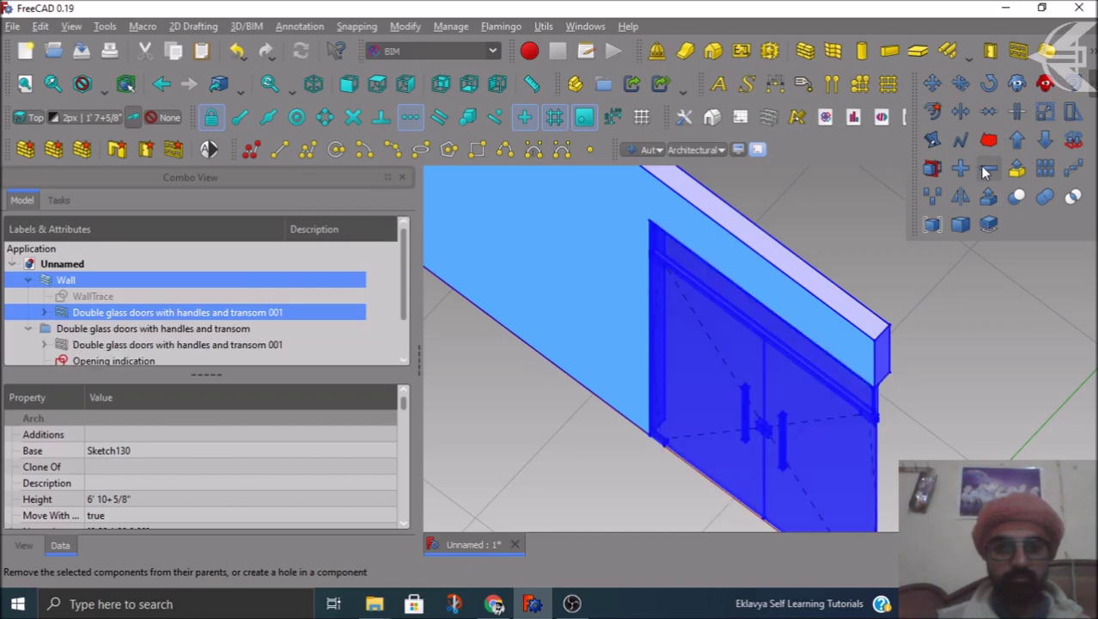
click(1001, 330)
middle_drag(1001, 330, 599, 215)
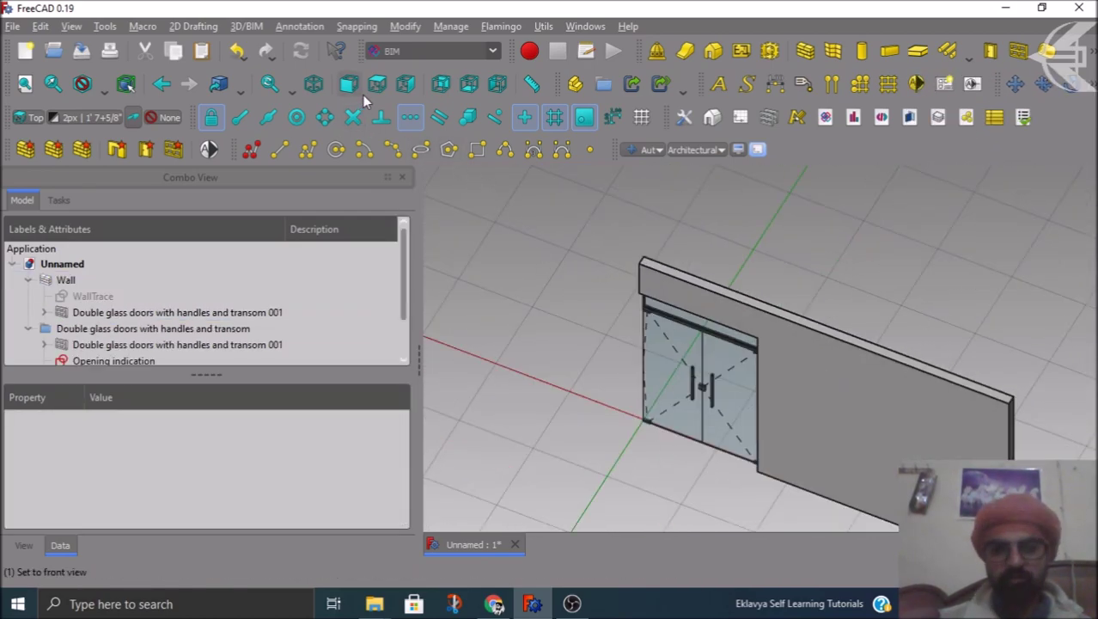
Set the x position of the double glass doors' placement to 3'
click(78, 314)
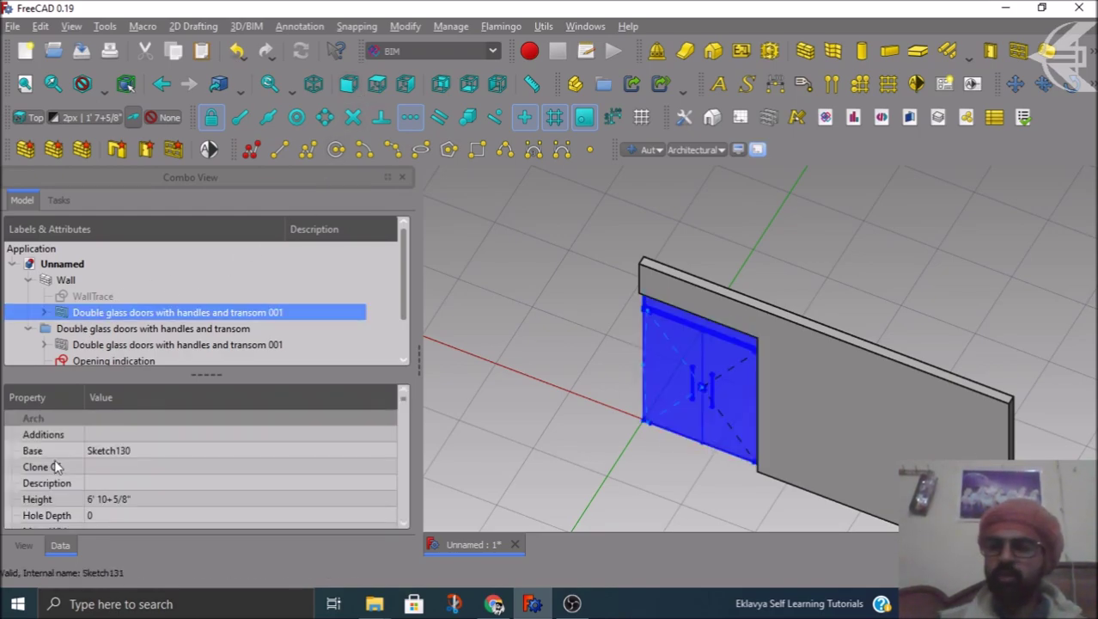
scroll(45, 490, down, 2)
scroll(30, 490, down, 3)
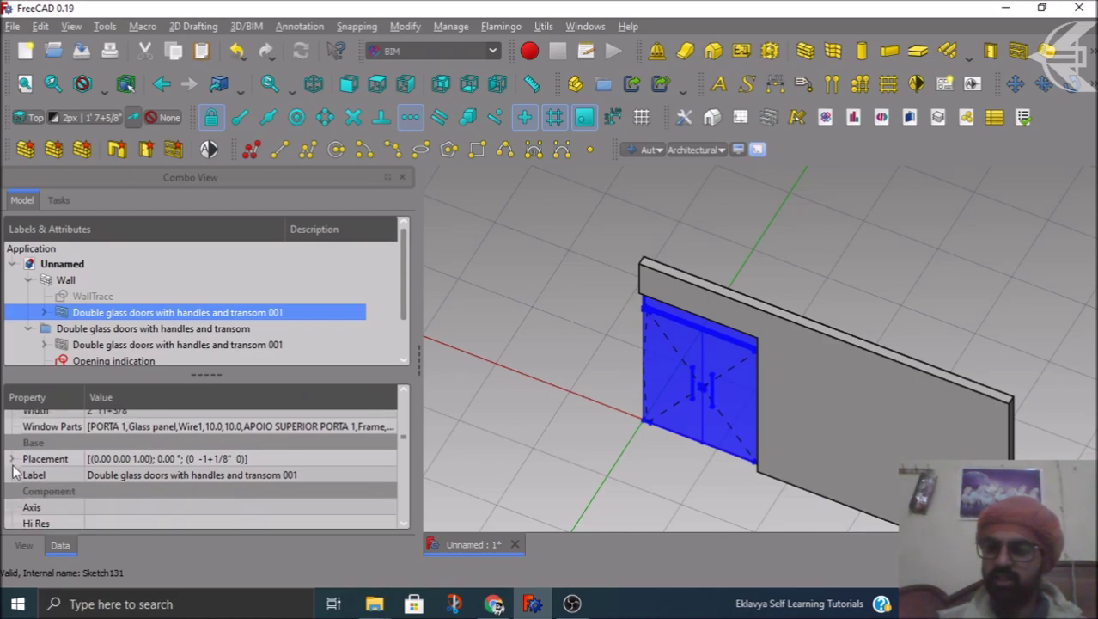
click(12, 459)
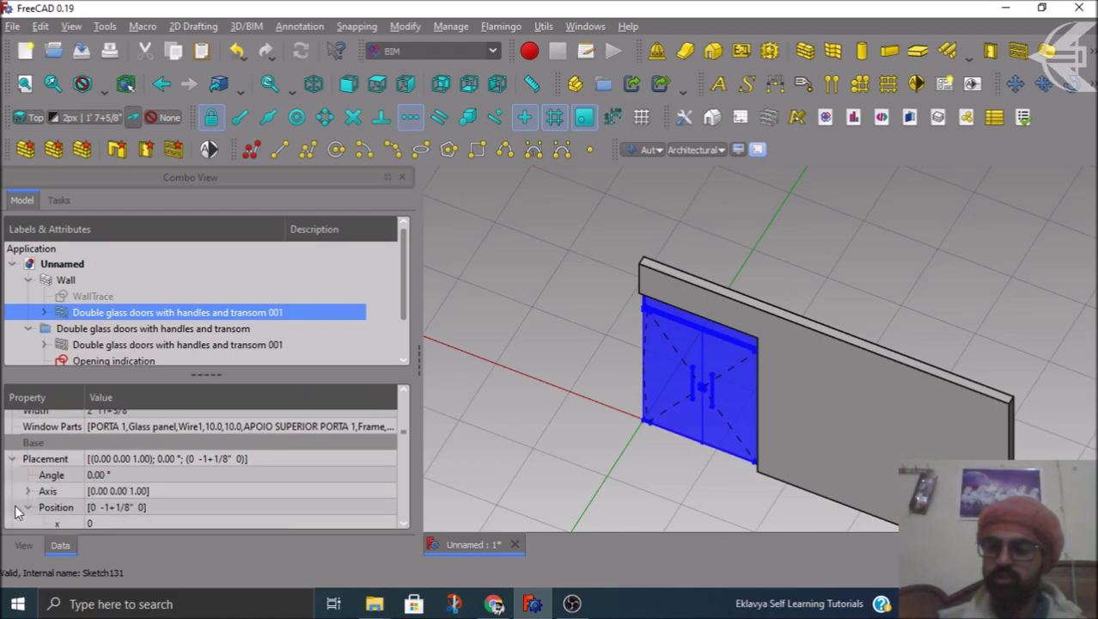
click(27, 507)
click(122, 480)
text(3')
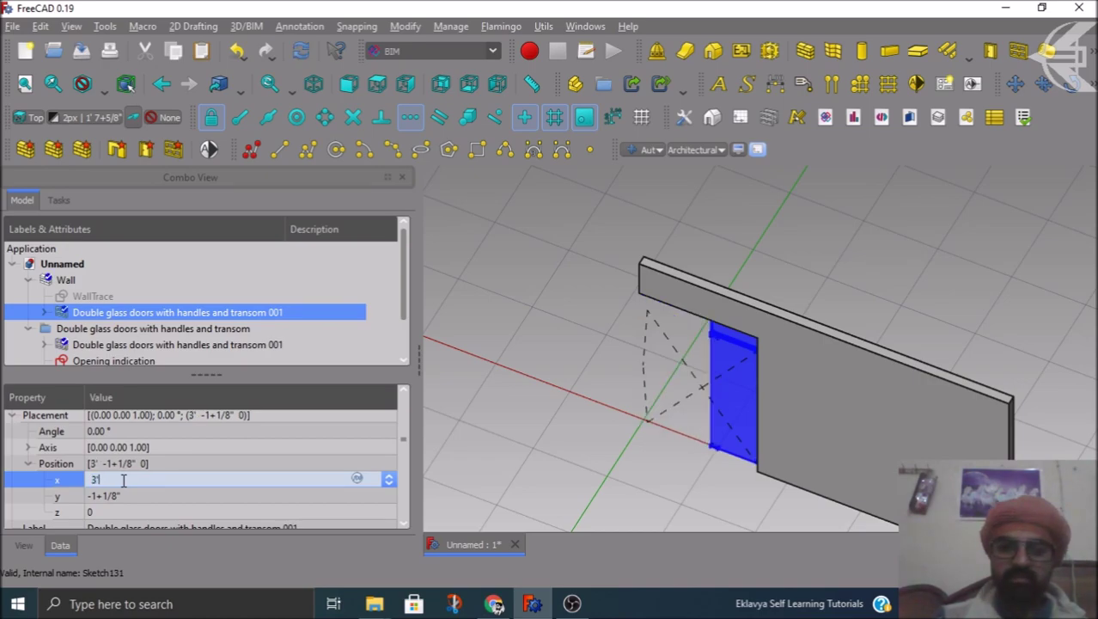
click(534, 466)
Examine the double glass doors and their opening in the wall from the front side
scroll(622, 398, down, 2)
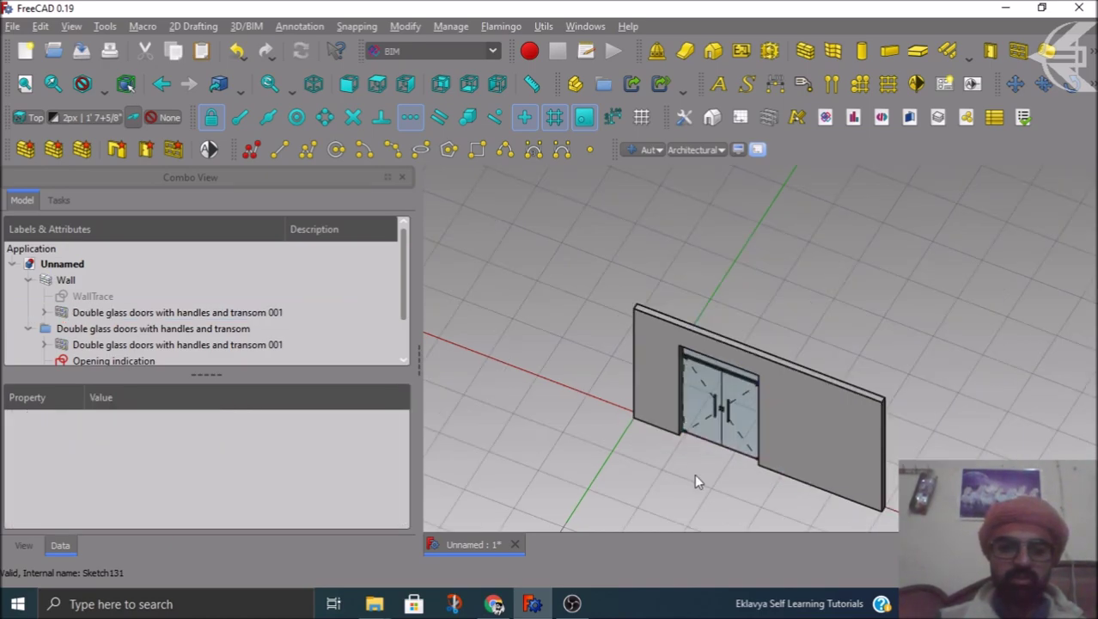
right_click(696, 471)
key(Escape)
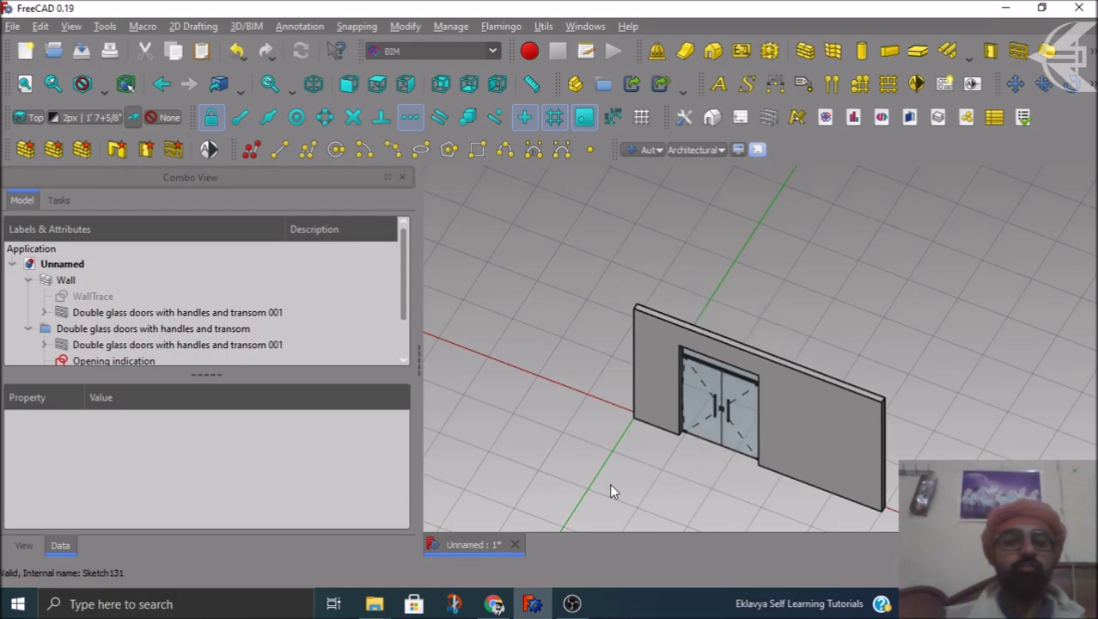
key(1)
middle_drag(716, 458, 636, 451)
scroll(711, 476, up, 6)
scroll(707, 479, down, 6)
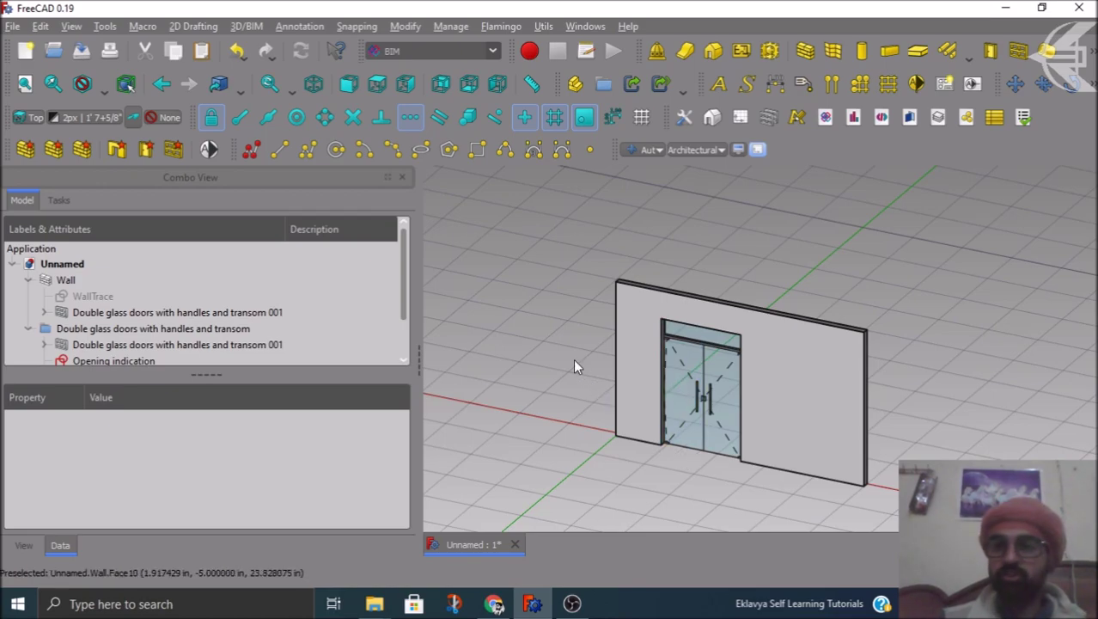
Insert "double bed 140x195cm.brep" from the objects library's Furniture > Beds folder in front of the wall, at about X 3' 3+3/8", Y -9' 10+1/8"
scroll(573, 361, down, 2)
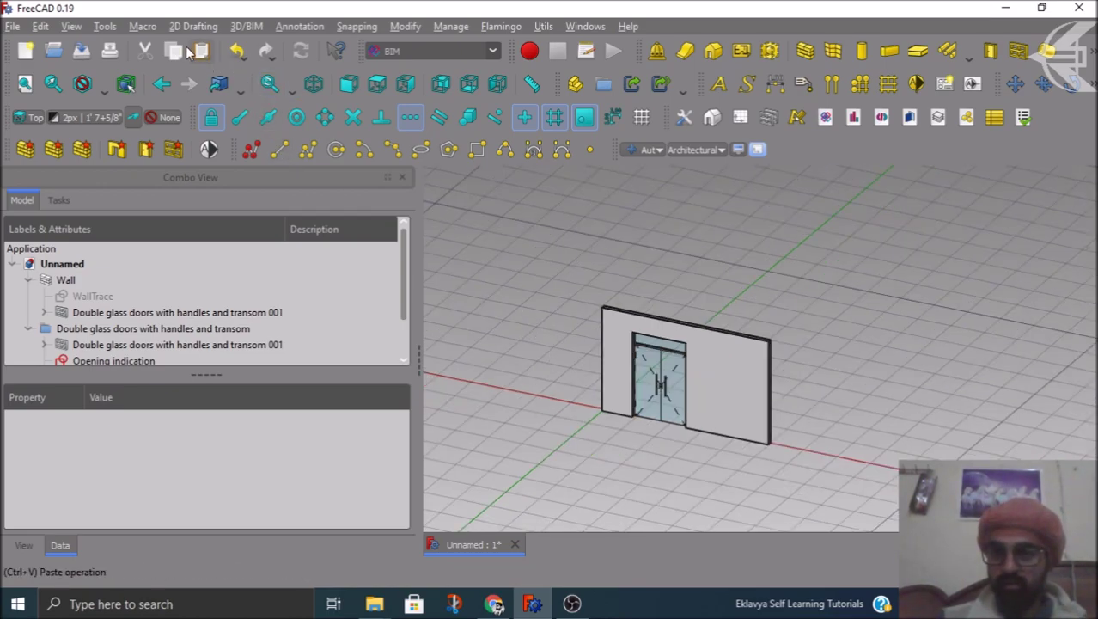
click(246, 25)
click(325, 508)
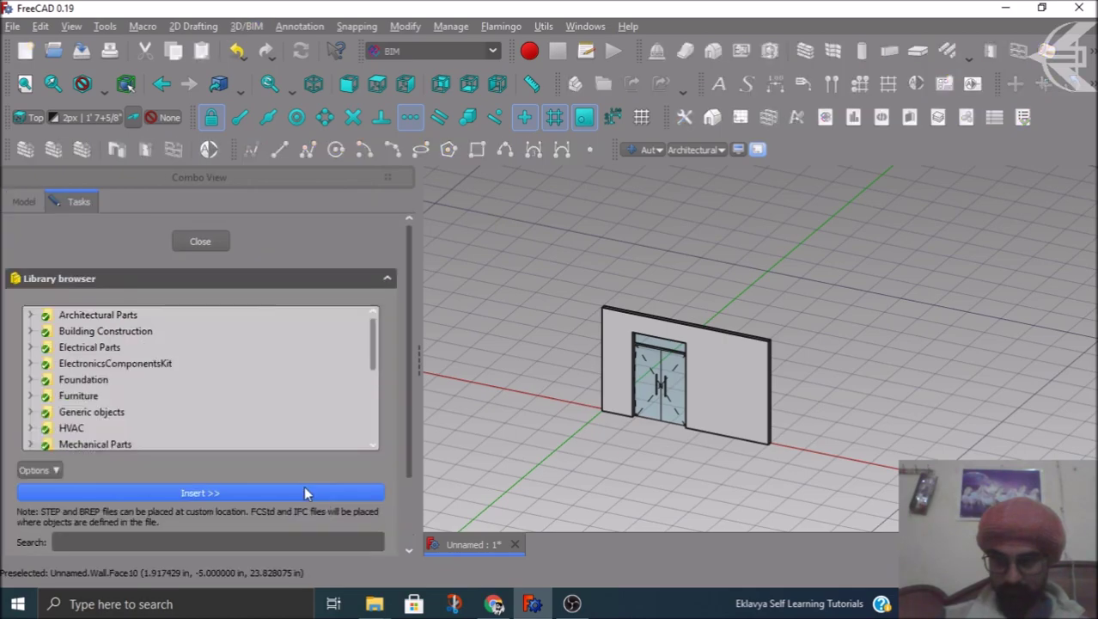
click(71, 397)
click(33, 397)
scroll(103, 362, down, 2)
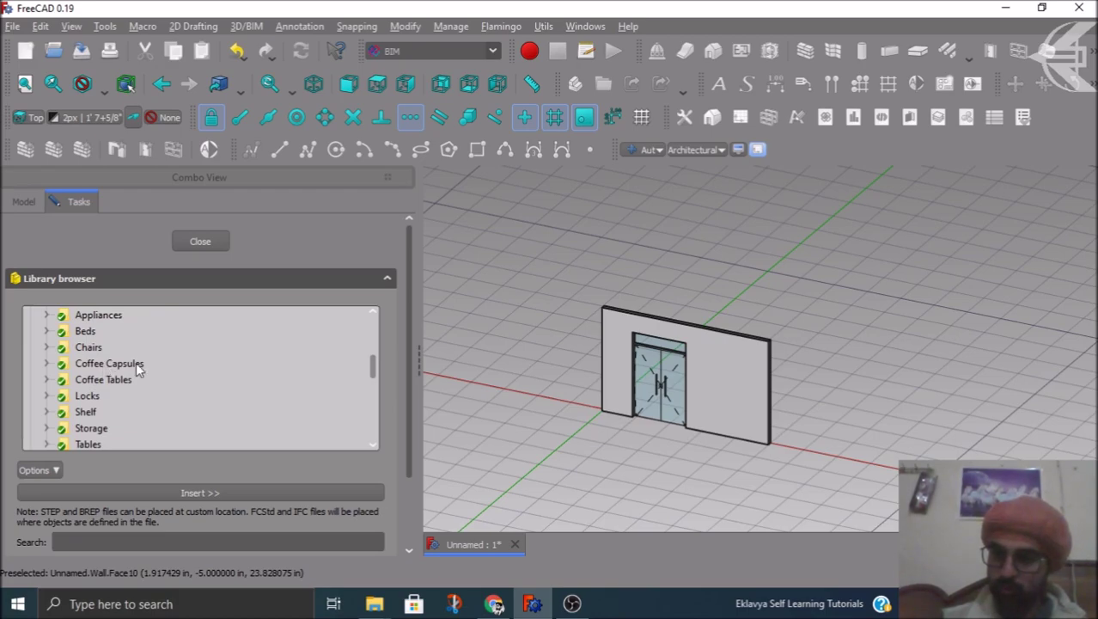
click(46, 332)
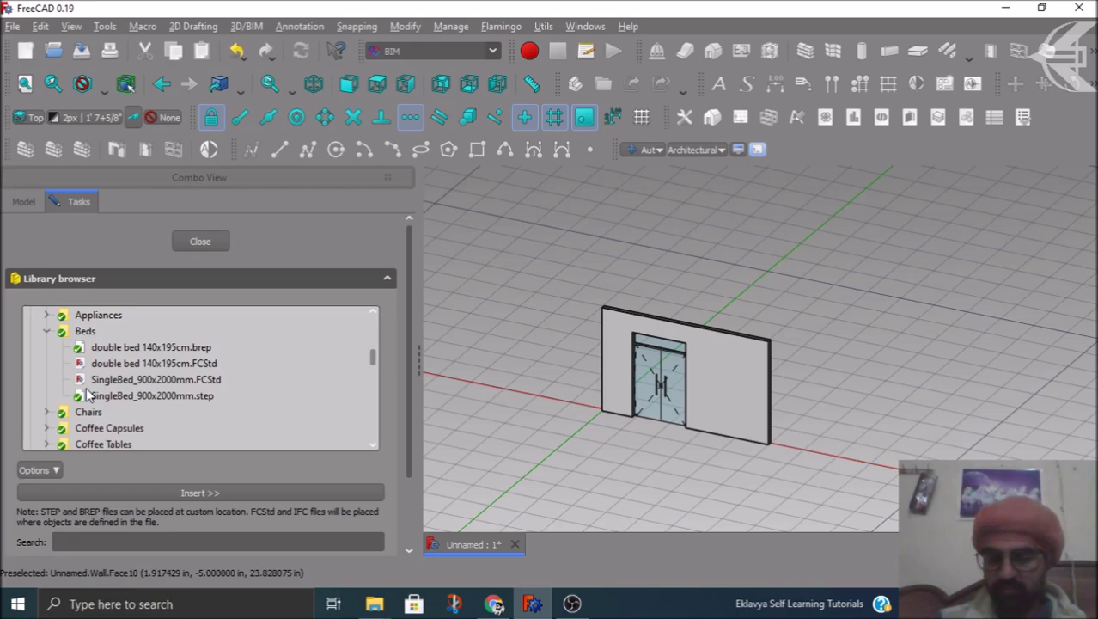
click(189, 349)
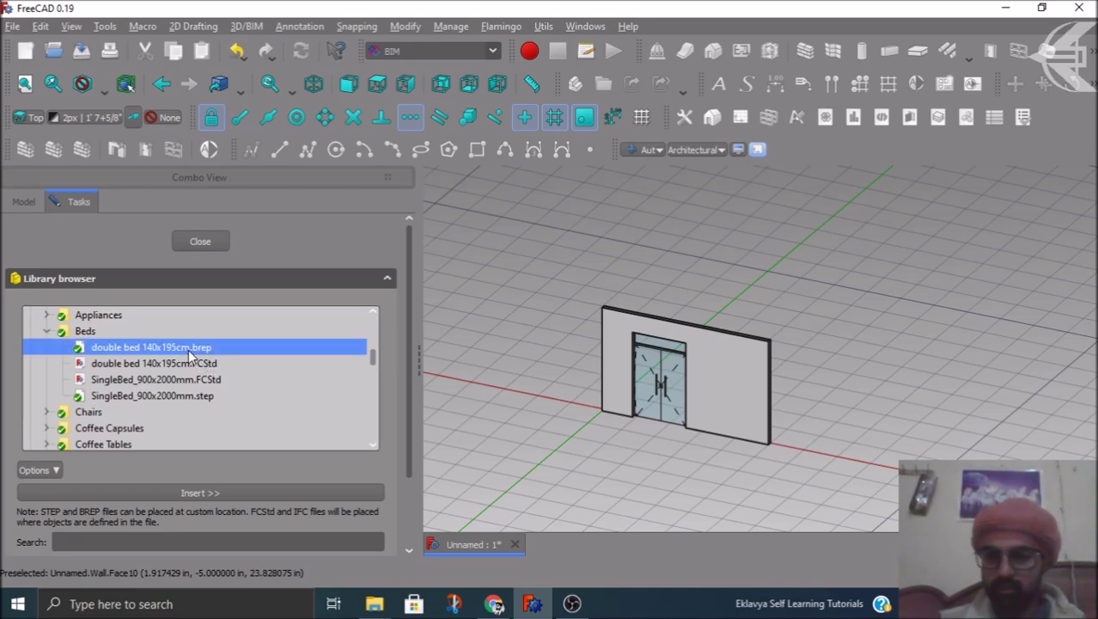
click(168, 497)
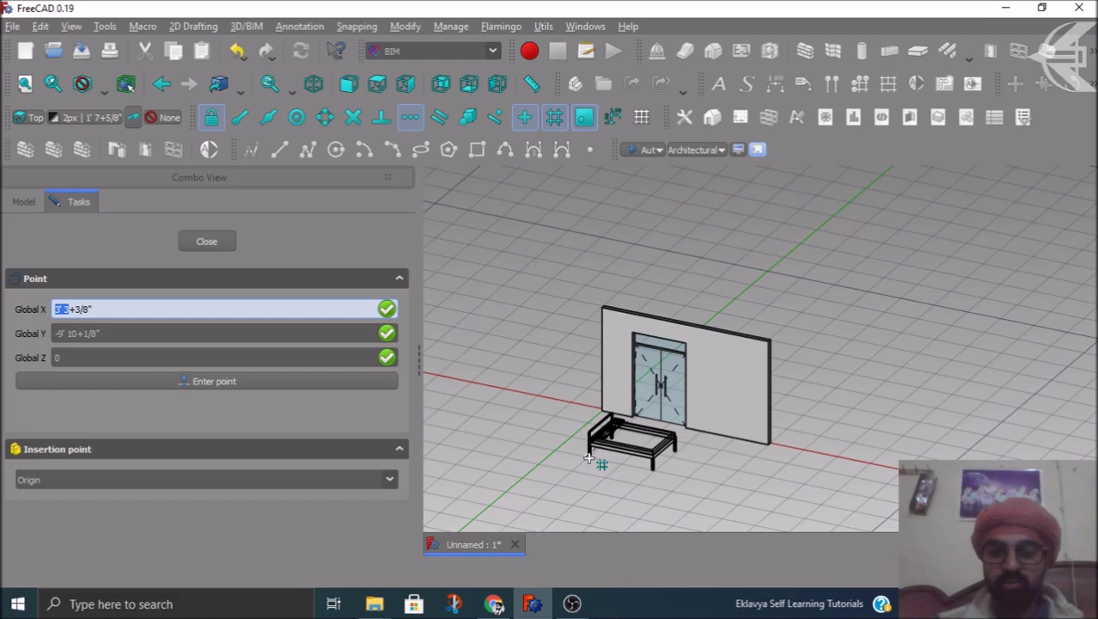
click(588, 460)
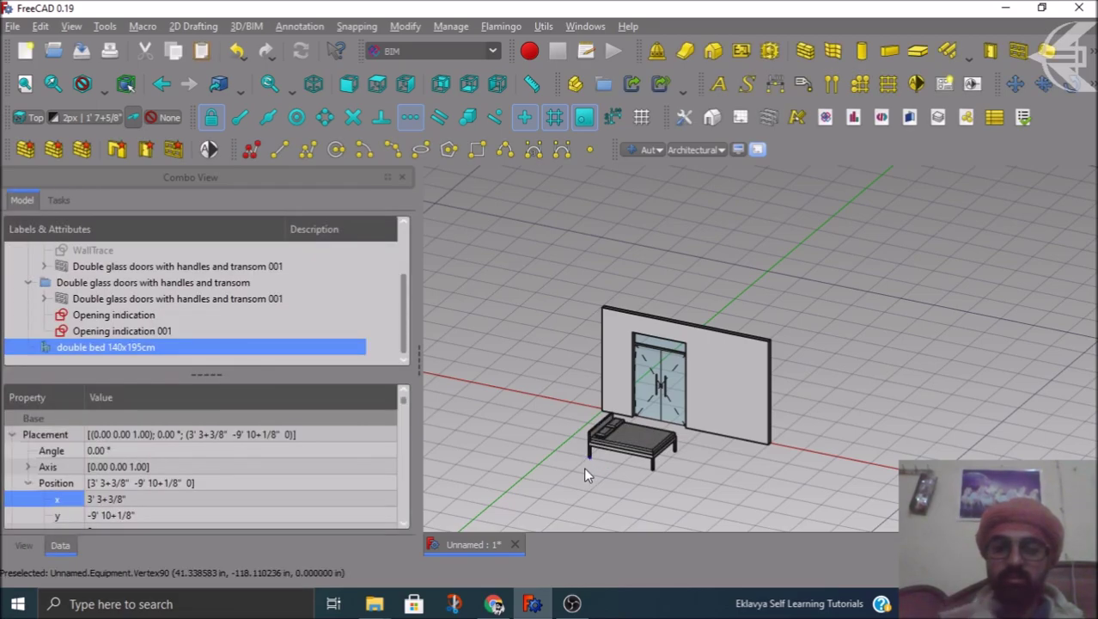
Examine the inserted double bed up close and its place in front of the wall and glass doors
scroll(567, 460, down, 2)
scroll(700, 498, up, 5)
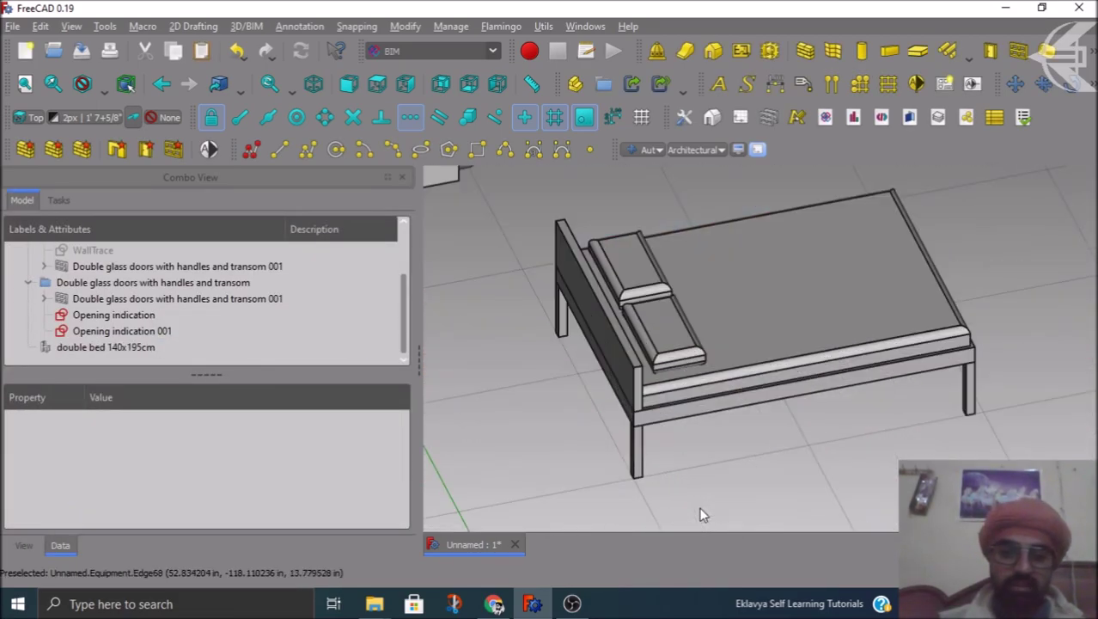
scroll(710, 472, down, 4)
middle_drag(658, 491, 717, 490)
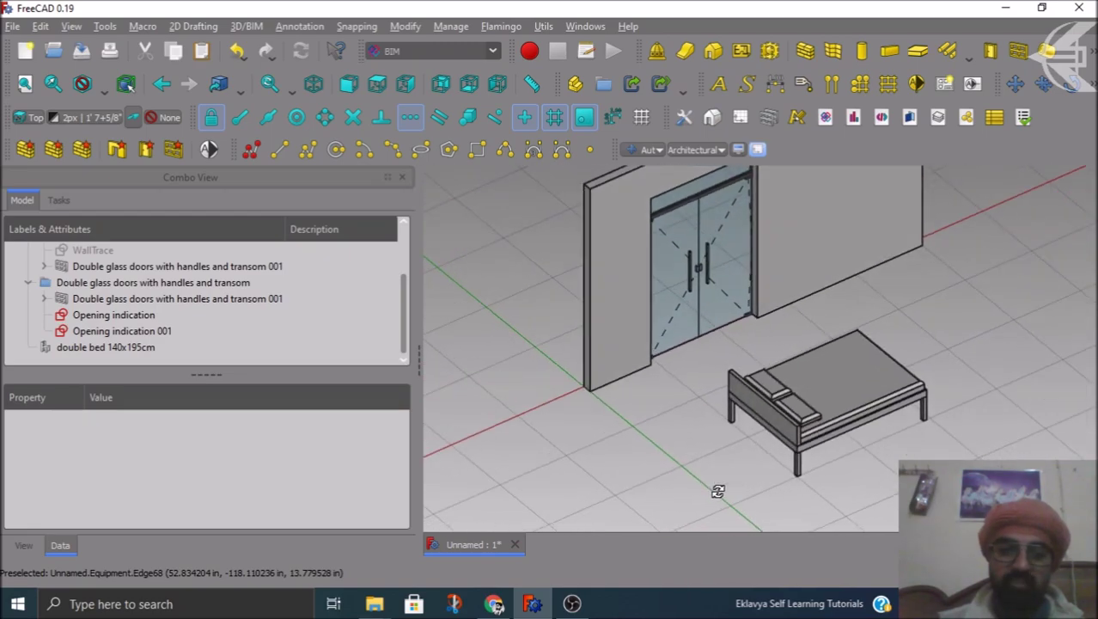
scroll(713, 473, down, 3)
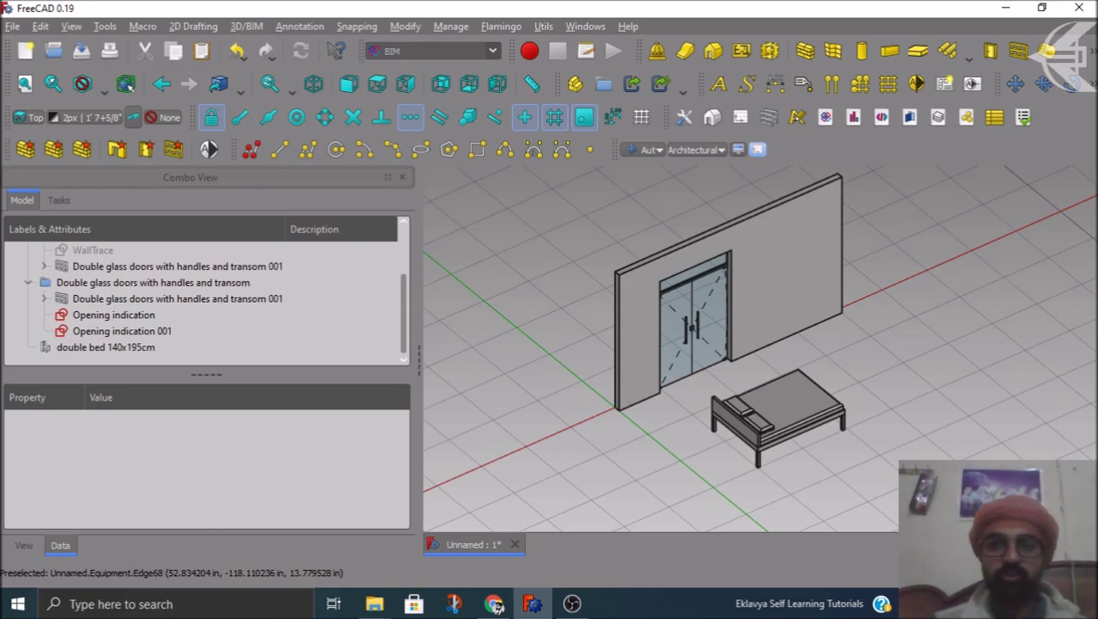
Insert the custom door MyDoor1.FCStd from the objects library's Architectural Parts > Doors > MyDoors folder
click(247, 25)
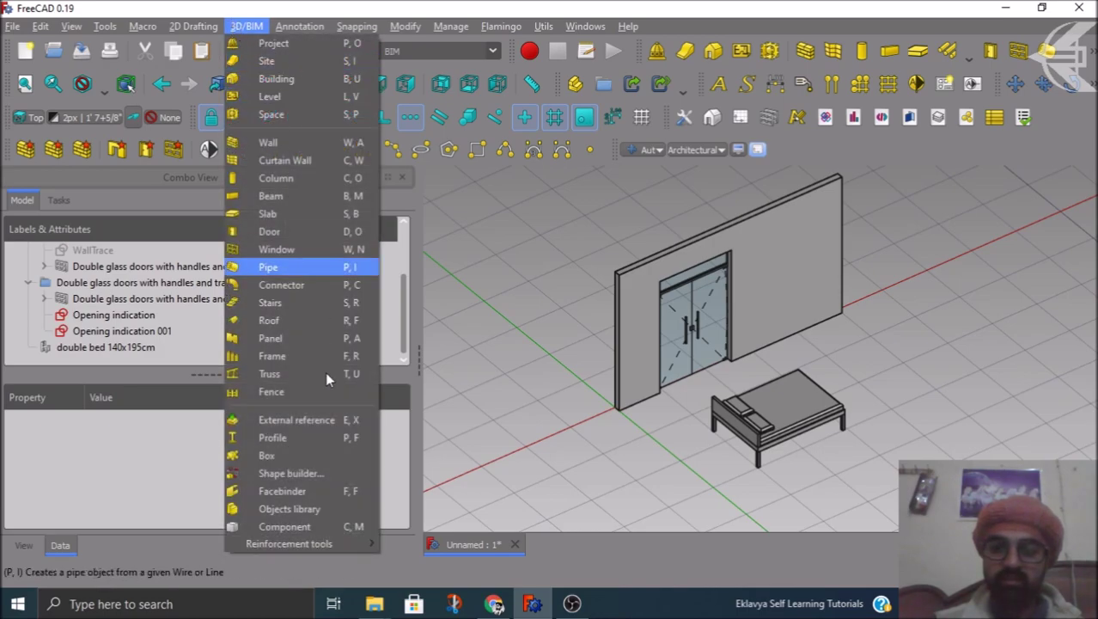
click(309, 510)
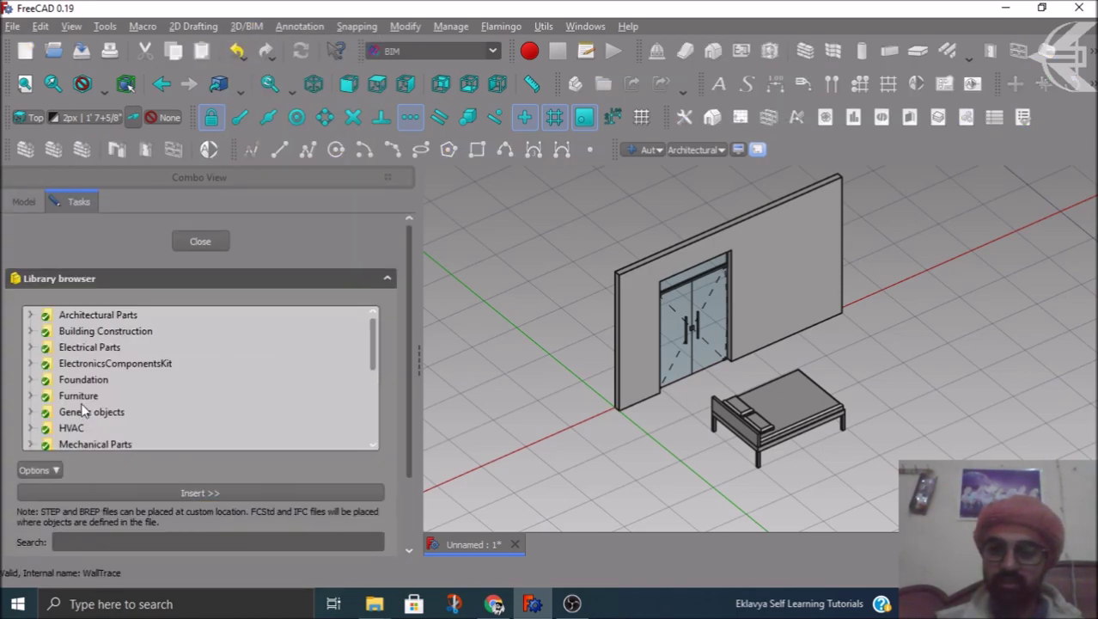
click(31, 315)
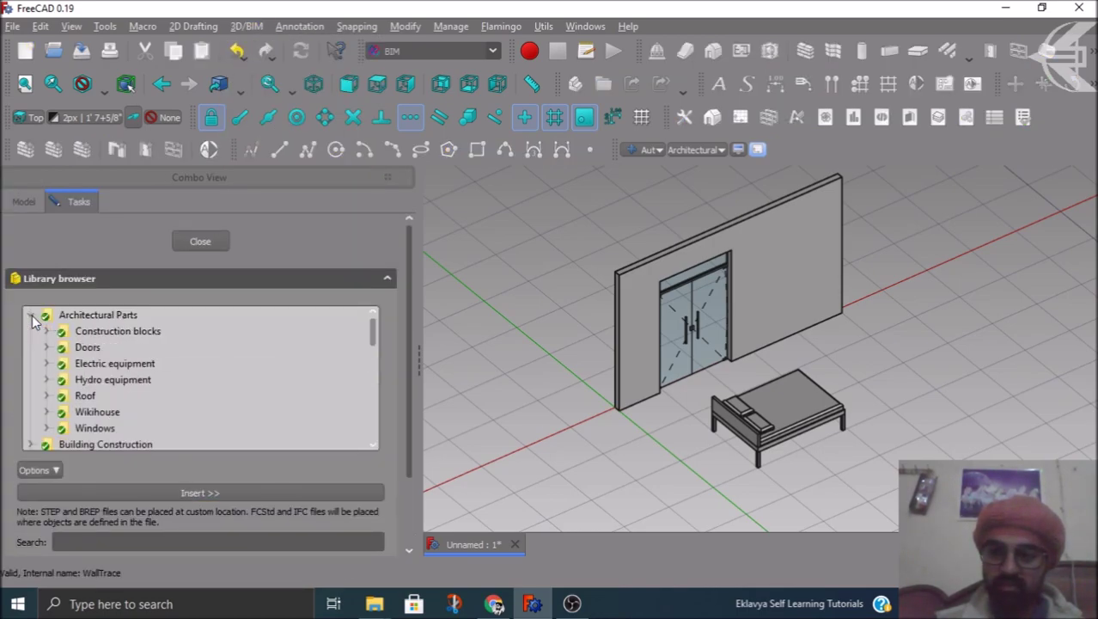
click(46, 347)
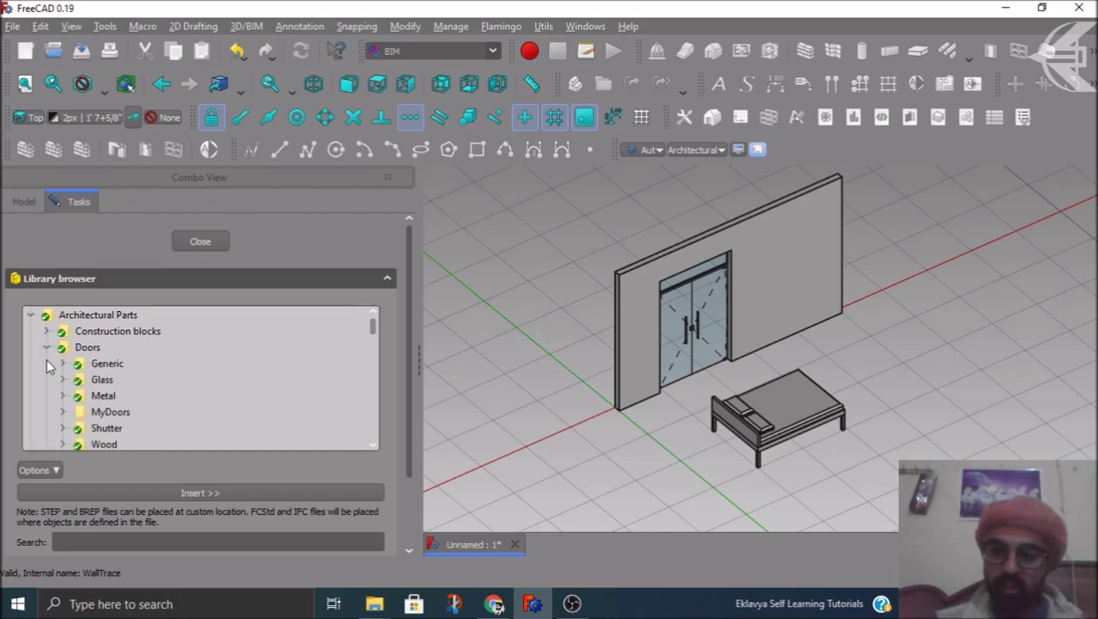
scroll(47, 358, down, 1)
click(95, 366)
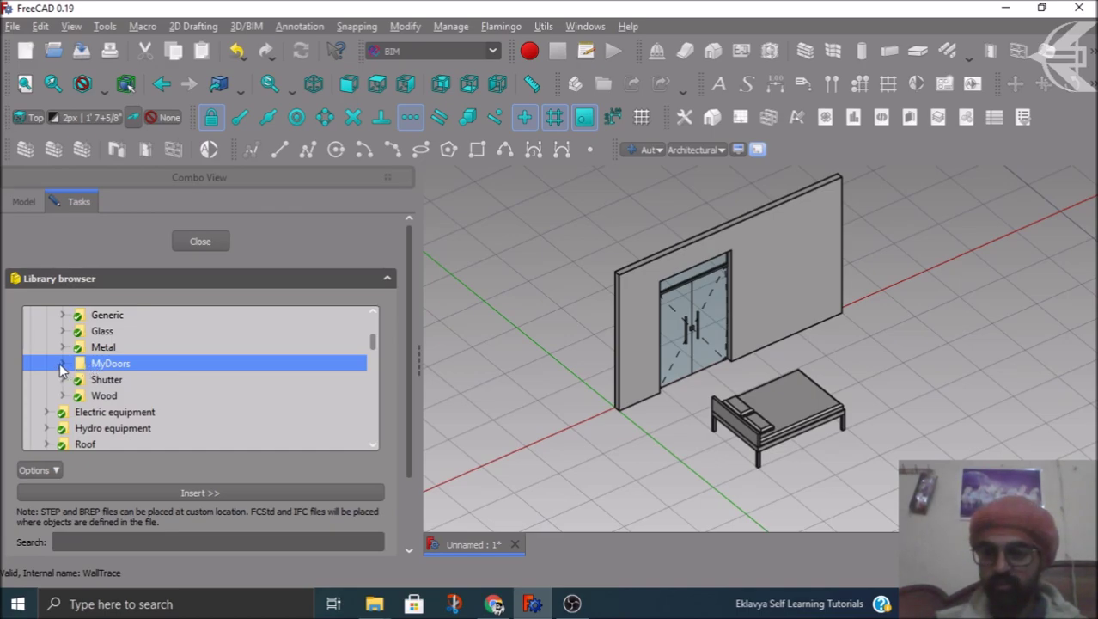
click(62, 363)
click(150, 382)
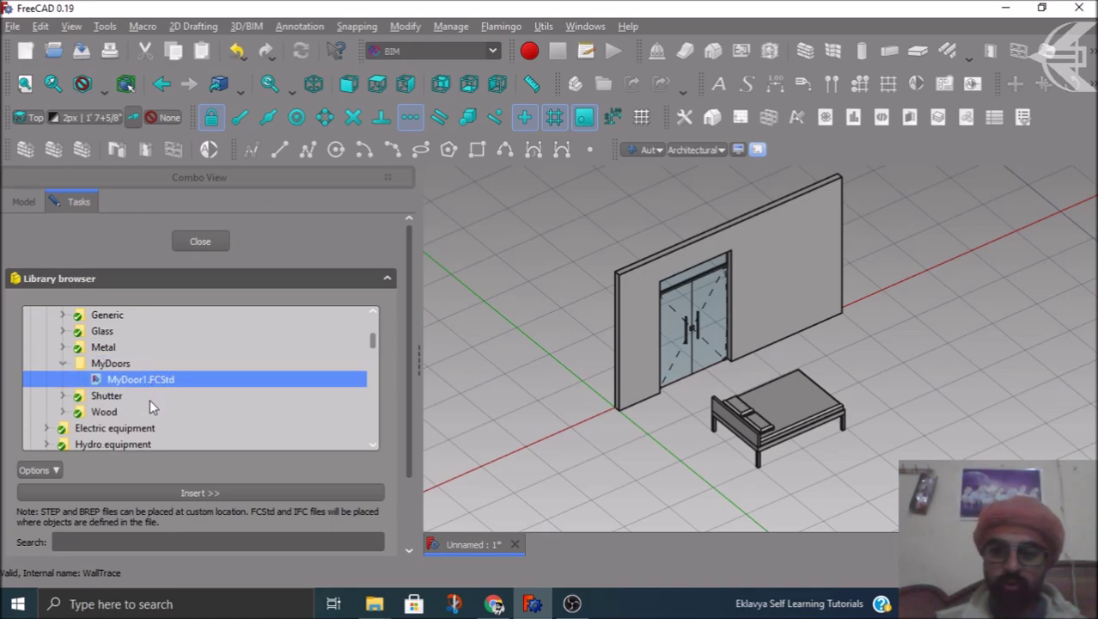
click(142, 491)
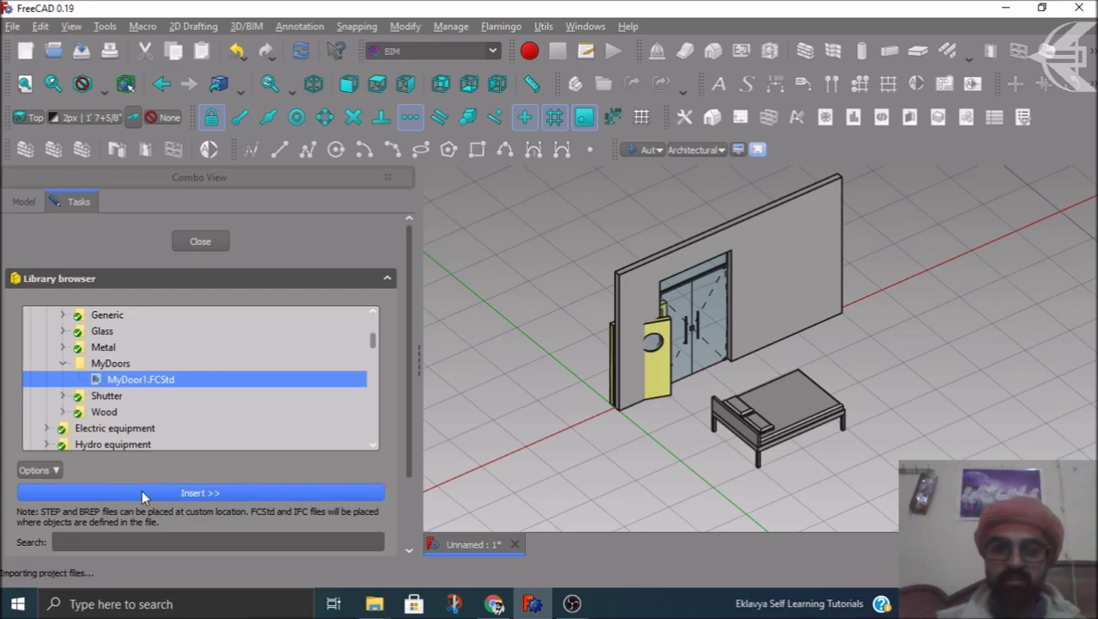
In top view, try to move MyDoor1 by its frame's outer corner onto the wall's back edge, by X 9' 3+5/8" and Y -6"
scroll(478, 382, down, 5)
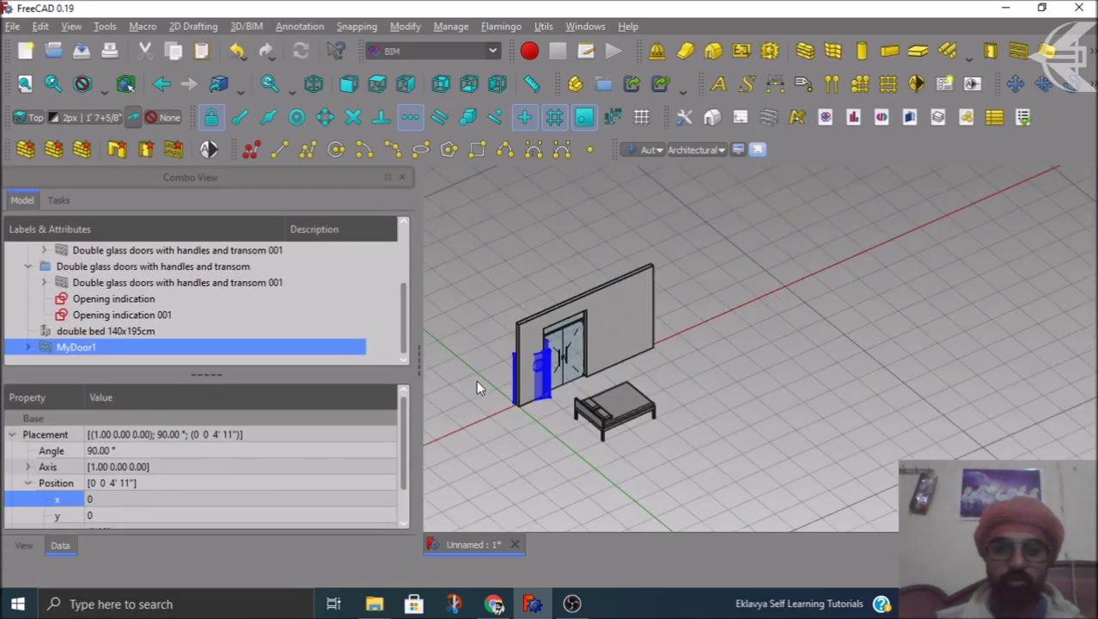
click(376, 83)
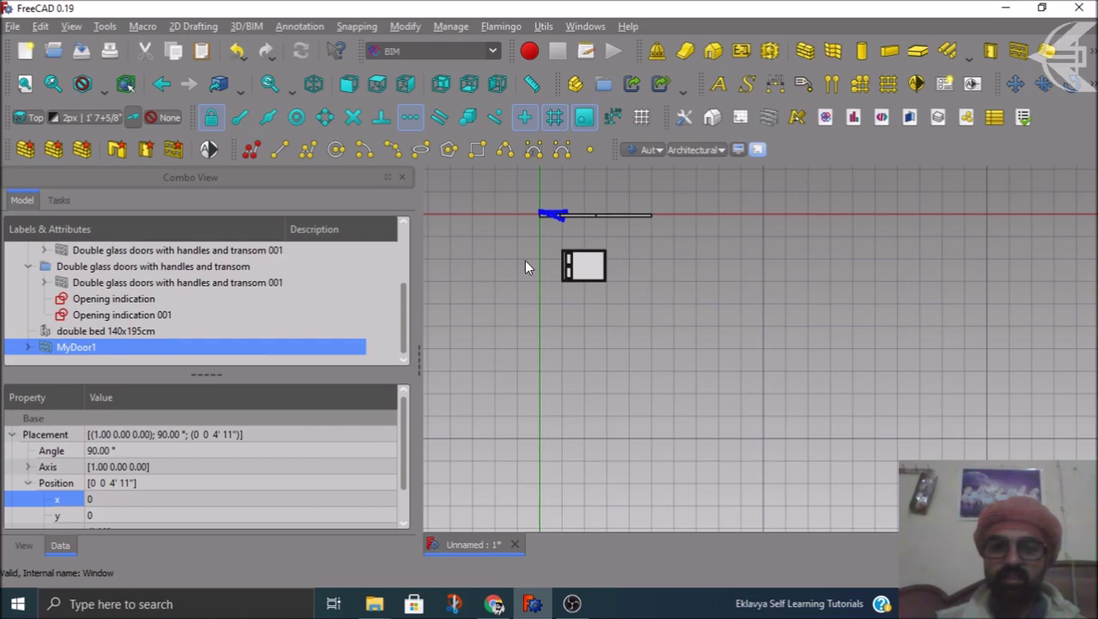
scroll(531, 218, up, 5)
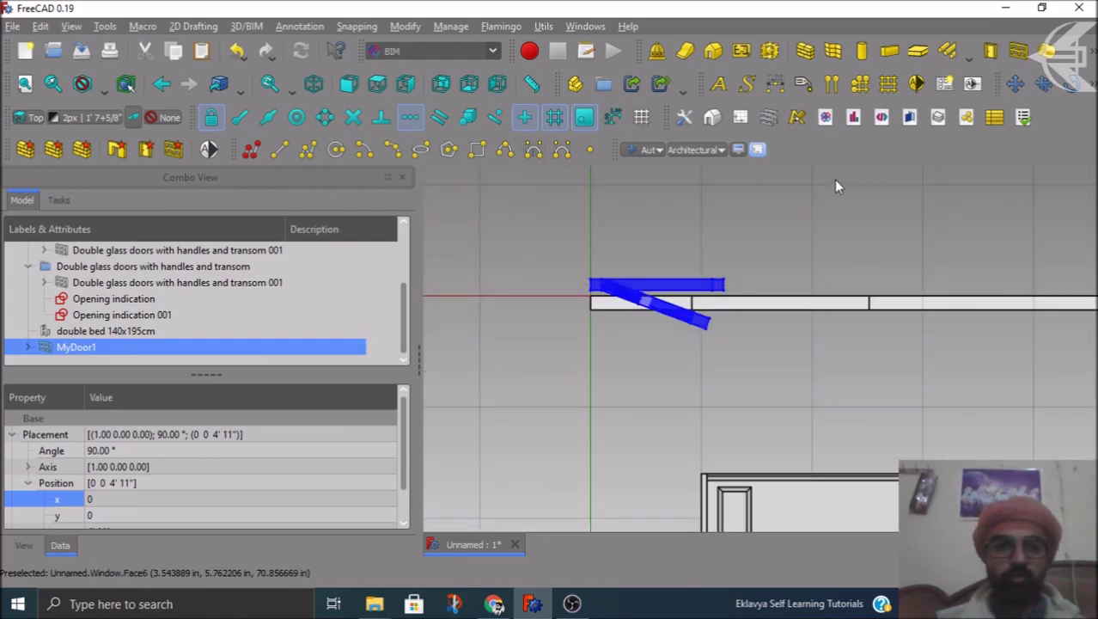
click(1015, 83)
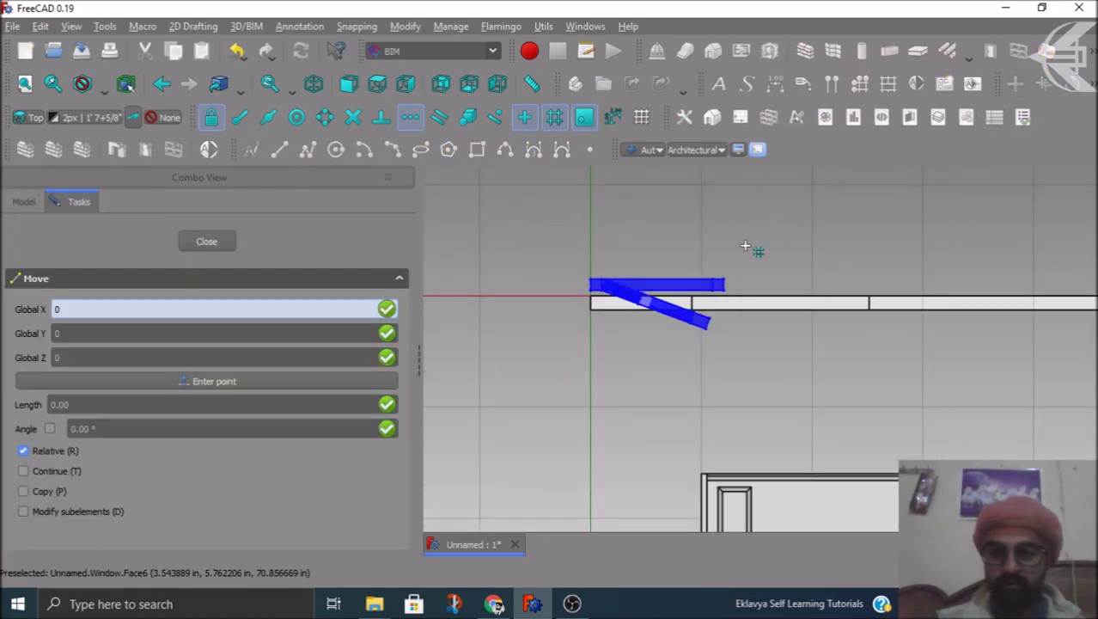
scroll(618, 285, up, 6)
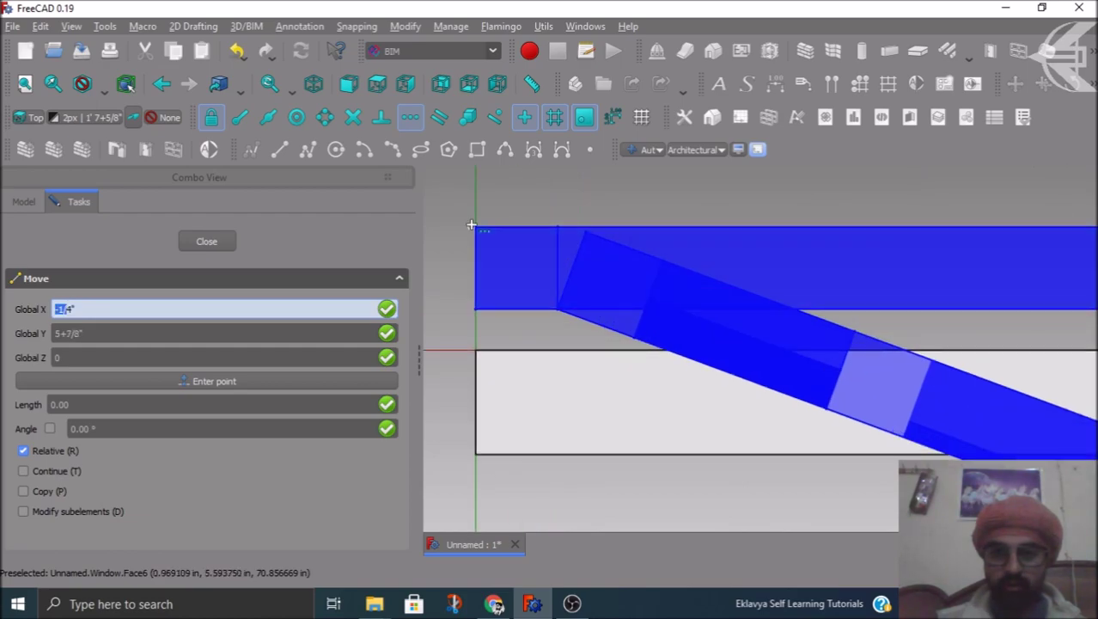
click(475, 227)
scroll(468, 249, down, 5)
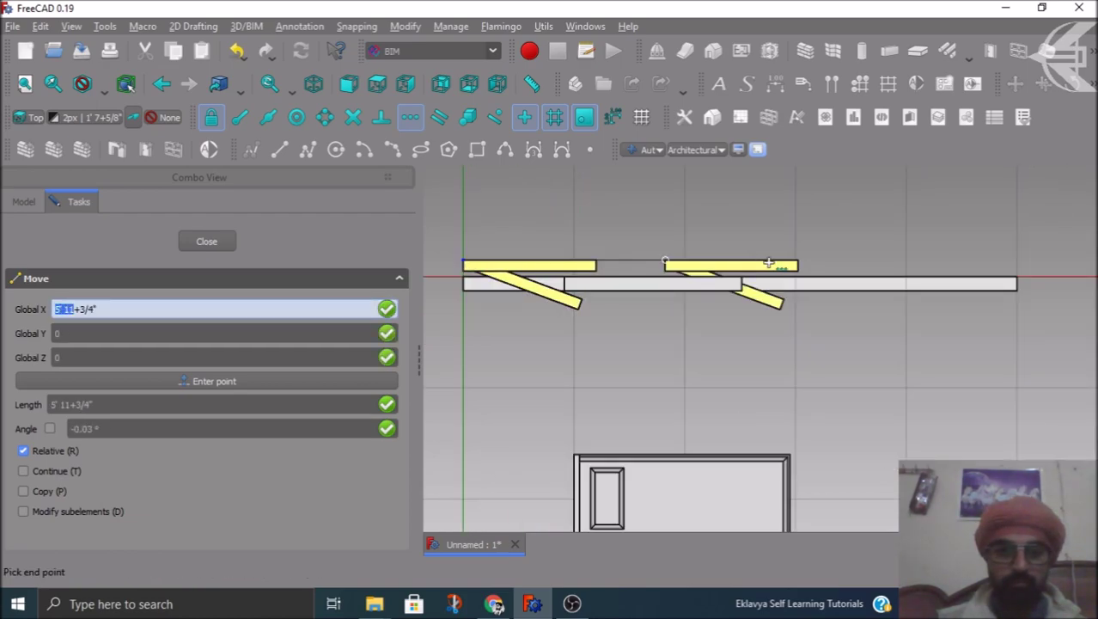
scroll(778, 275, up, 5)
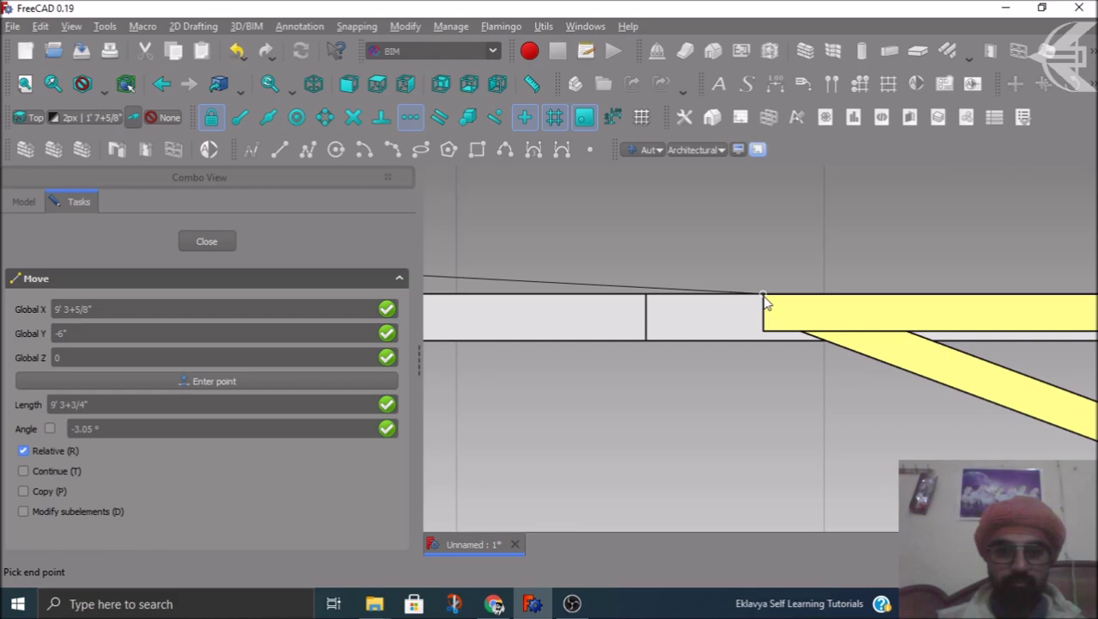
click(763, 297)
scroll(793, 333, down, 5)
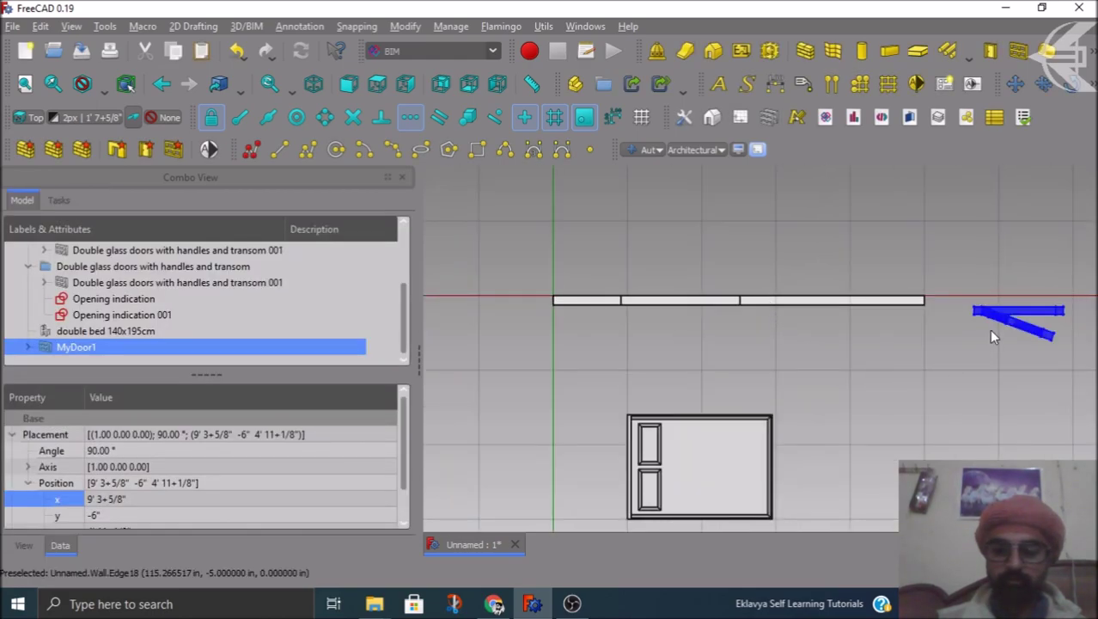
Move MyDoor1 by its frame's outer corner back towards the wall, over a distance of about 7' 8+3/4"
click(1015, 83)
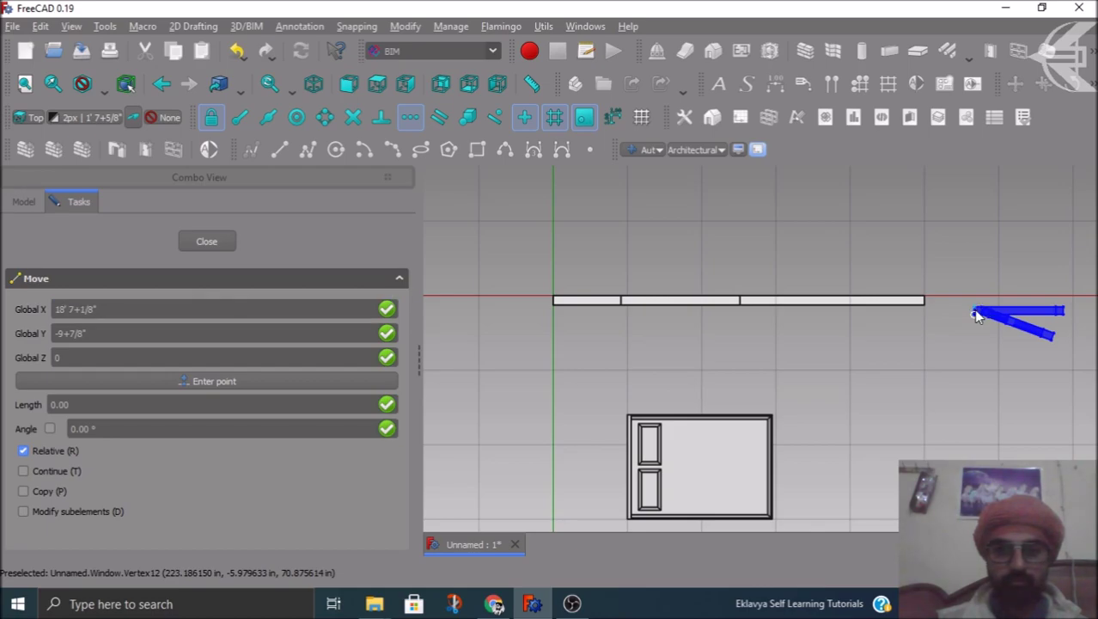
click(975, 311)
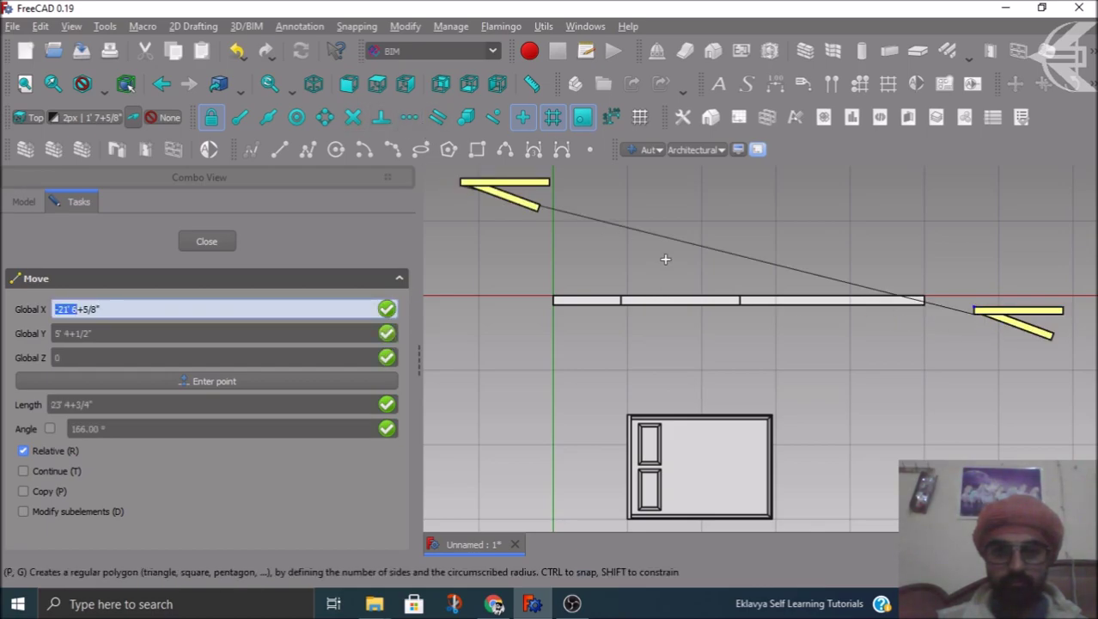
scroll(808, 290, up, 8)
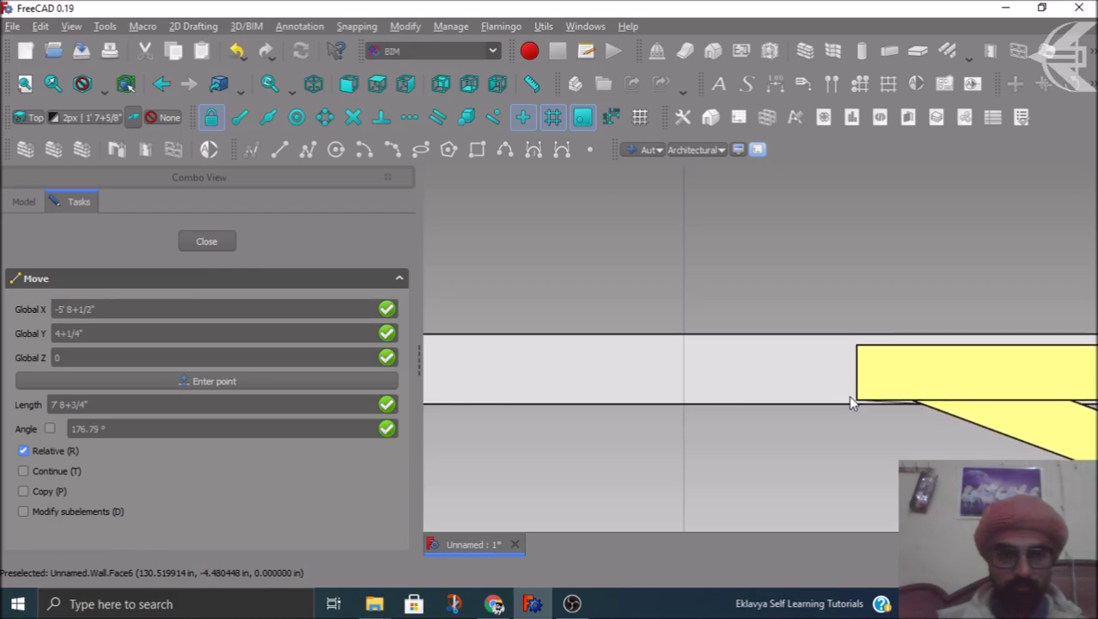
click(854, 398)
middle_drag(850, 445, 795, 386)
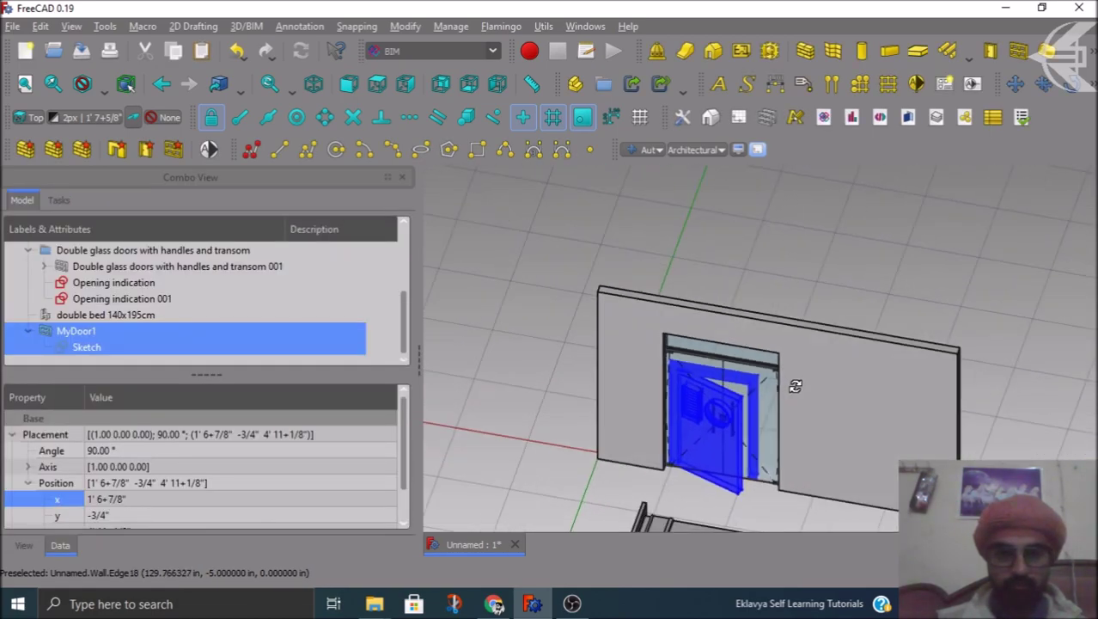
Deselect MyDoor1's sketch and, in top view, set the x position of the door's placement to 8', trying 5' and 7' first
click(378, 84)
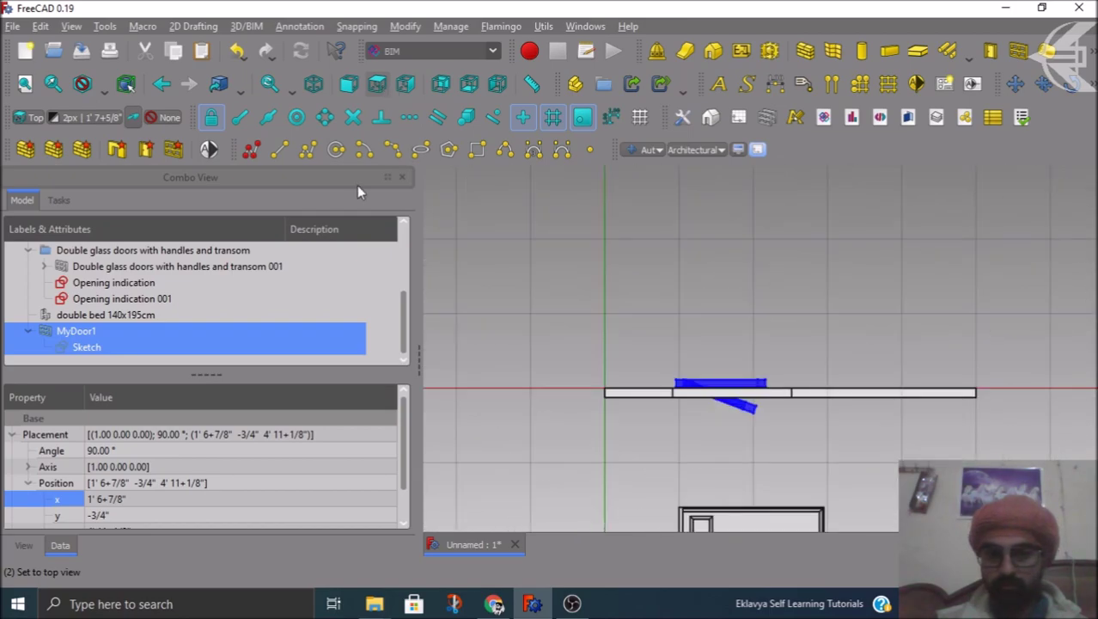
ctrl+click(86, 347)
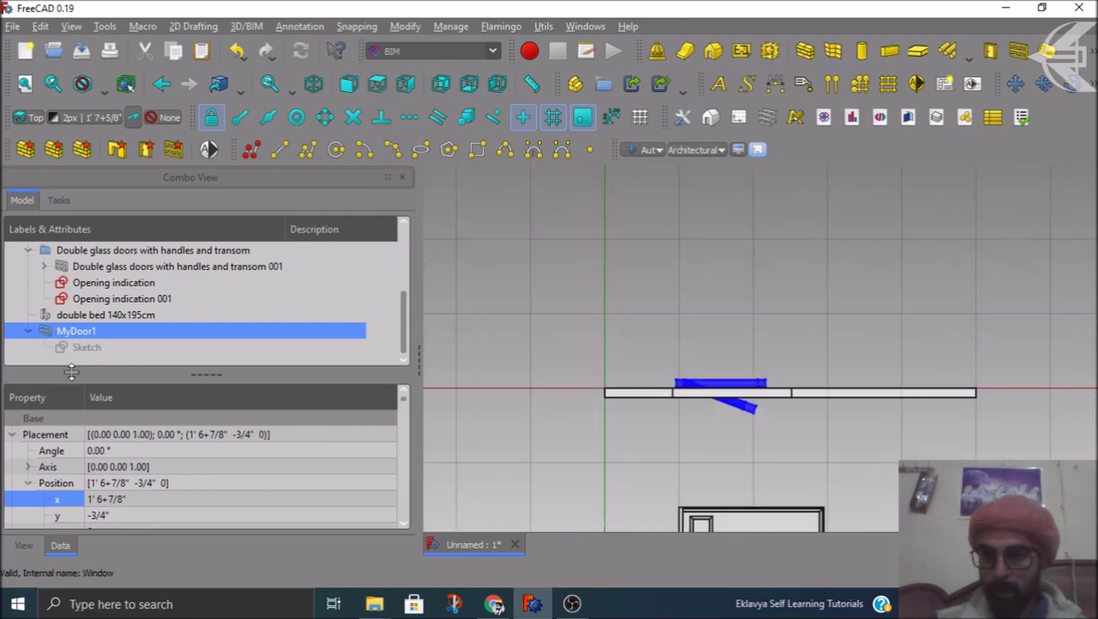
click(129, 502)
scroll(144, 499, up, 6)
text(5')
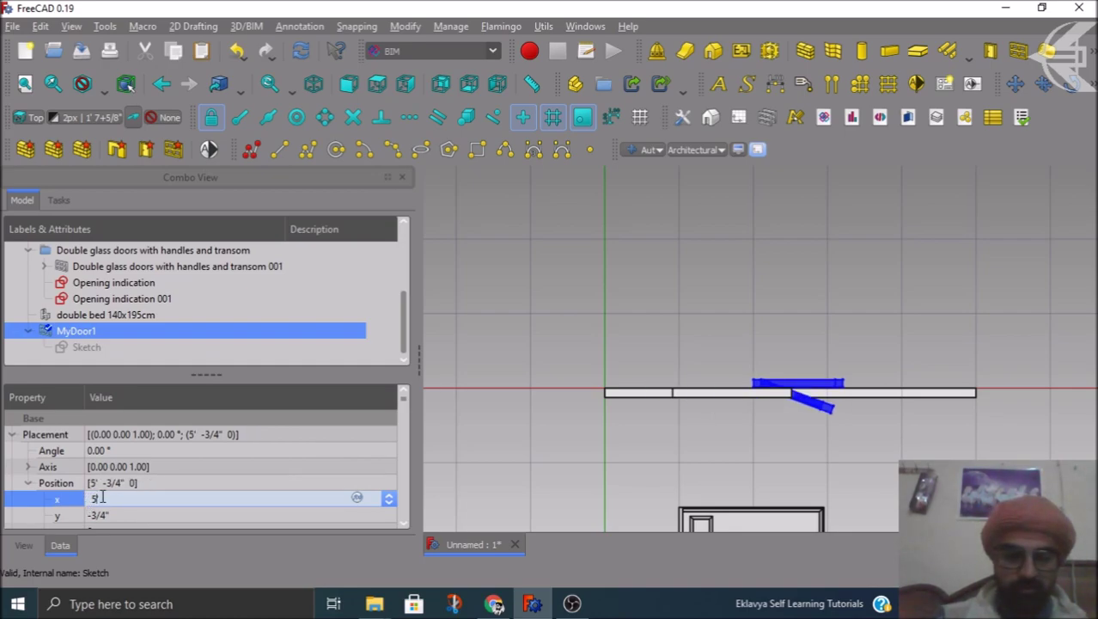
key(BackSpace)
key(BackSpace)
text(7')
key(BackSpace)
key(BackSpace)
text(8')
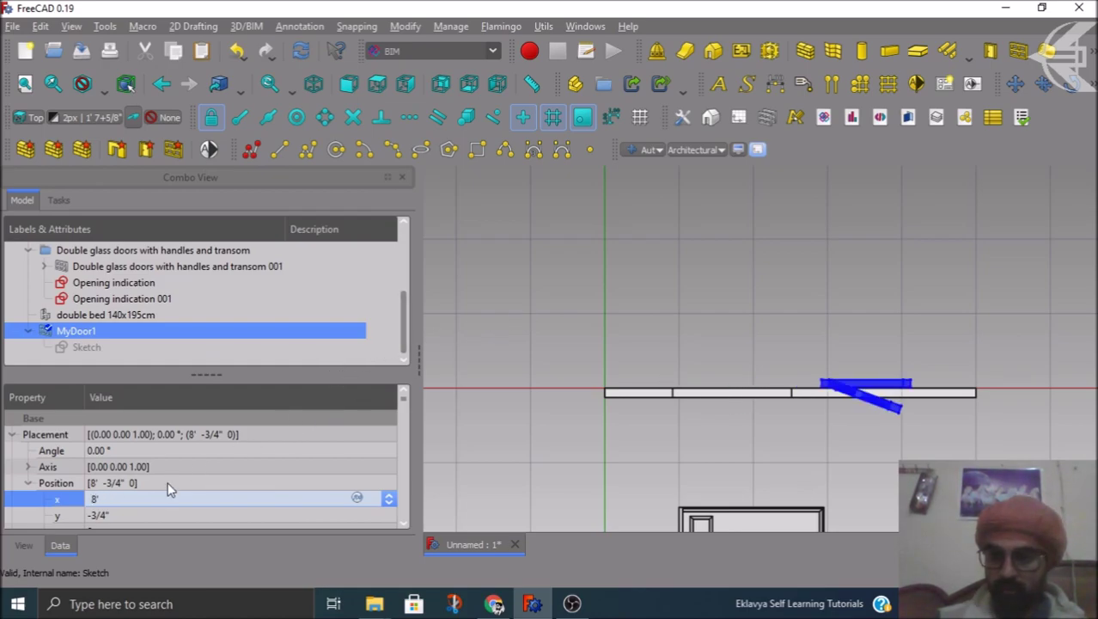
Set the y position of MyDoor1's placement to -5.75 in so its frame sits within the wall thickness, and keep only the door selected
click(129, 515)
scroll(129, 515, down, 5)
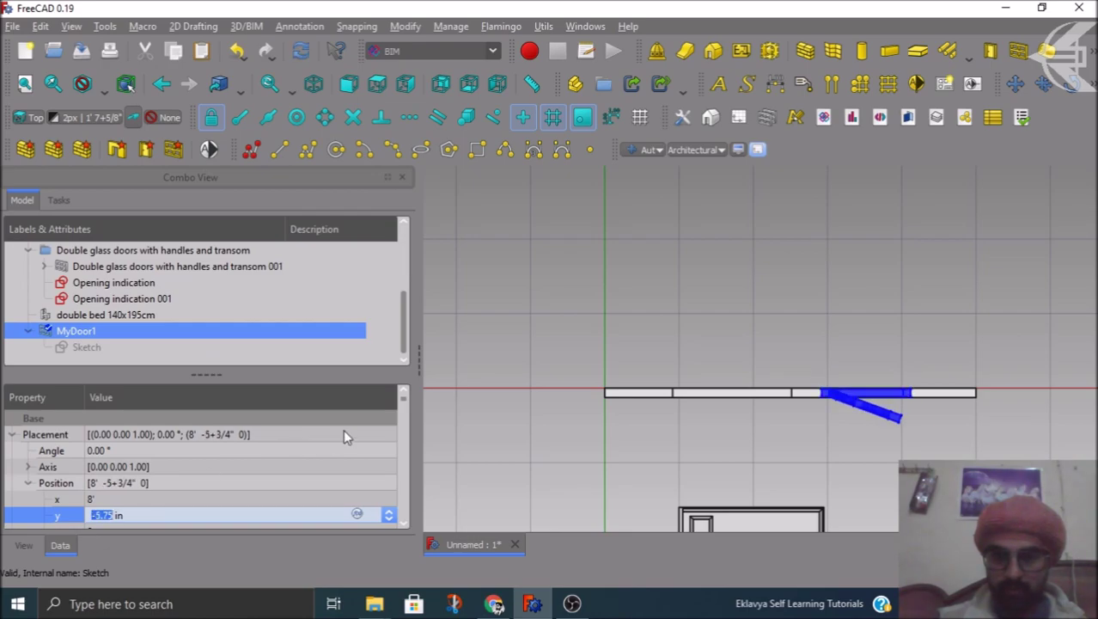
click(181, 353)
click(86, 330)
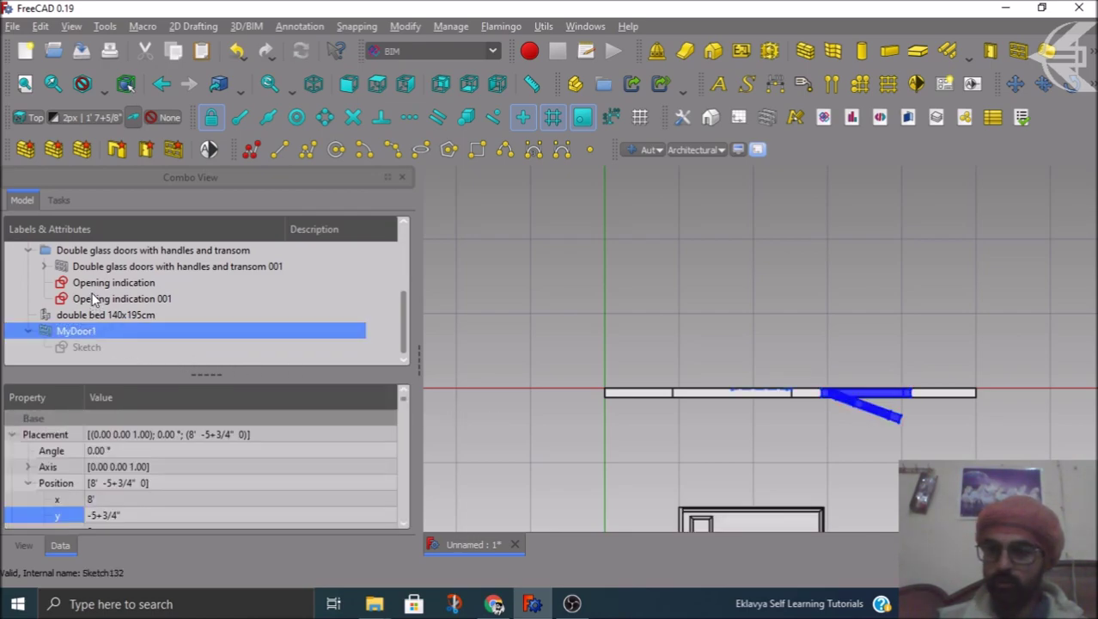
Add the wall to the selection and attach MyDoor1 to it to cut the door opening, then show the deselected model in 3D
scroll(89, 275, up, 1)
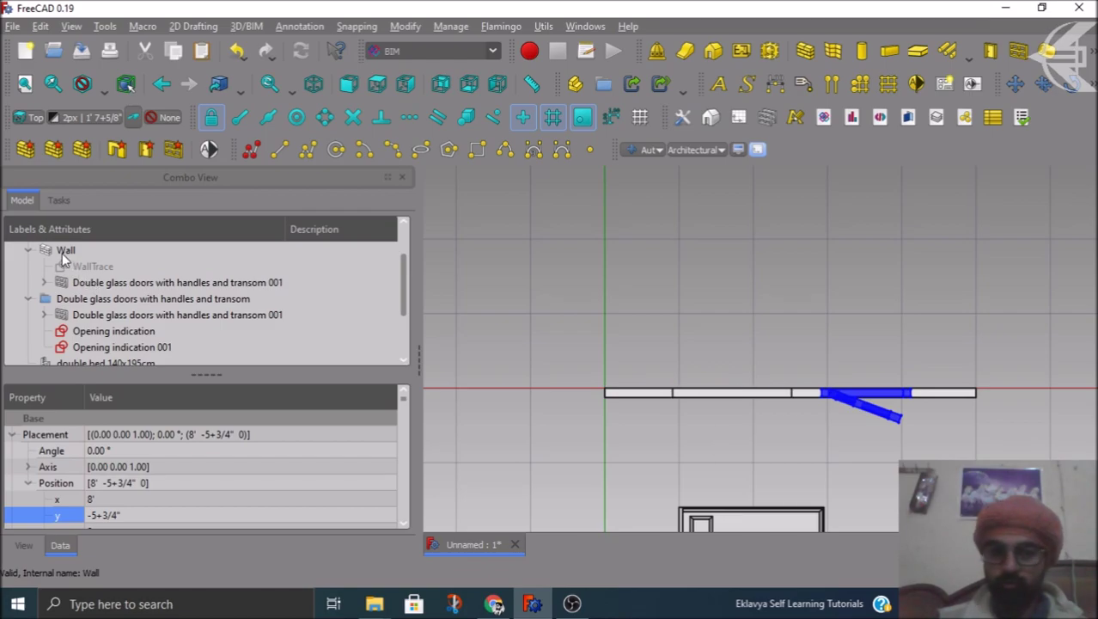
click(62, 253)
click(1091, 92)
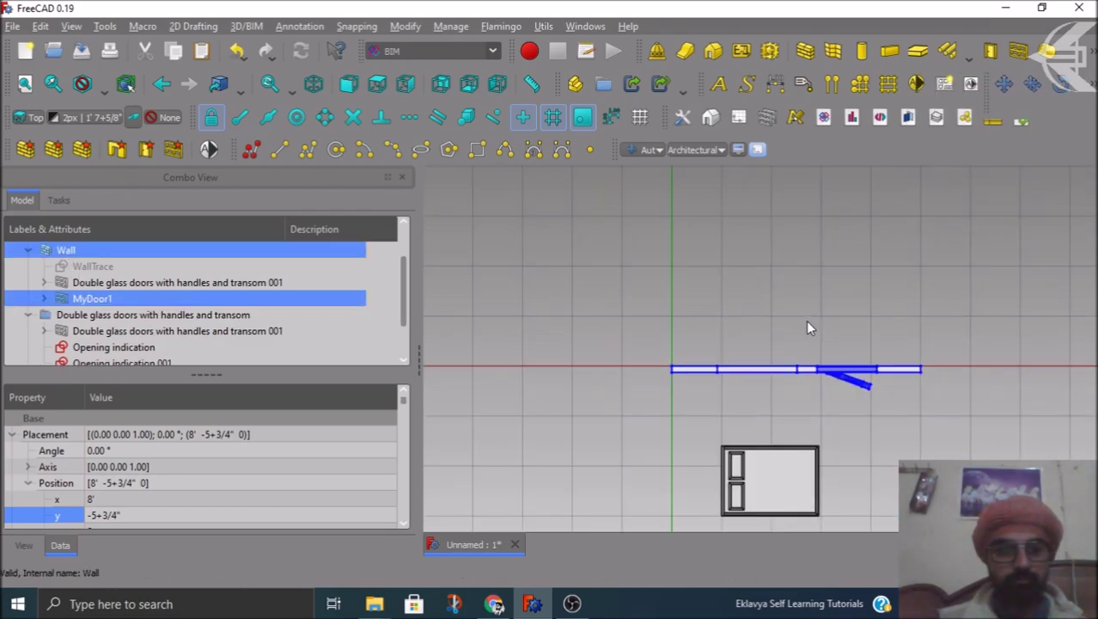
key(1)
key(0)
click(990, 302)
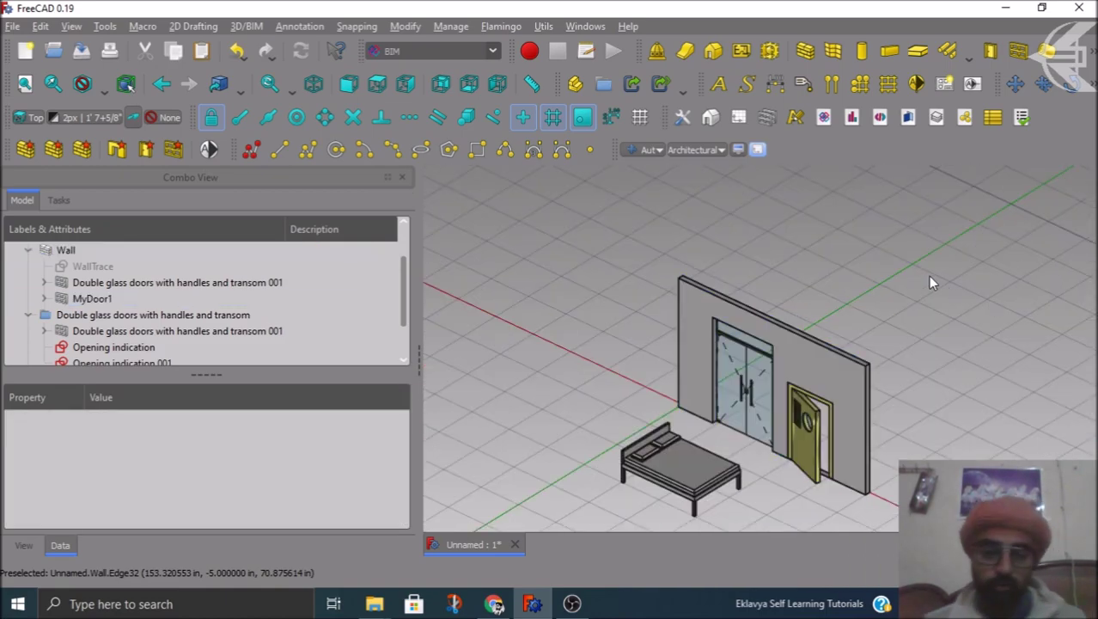
scroll(929, 280, down, 2)
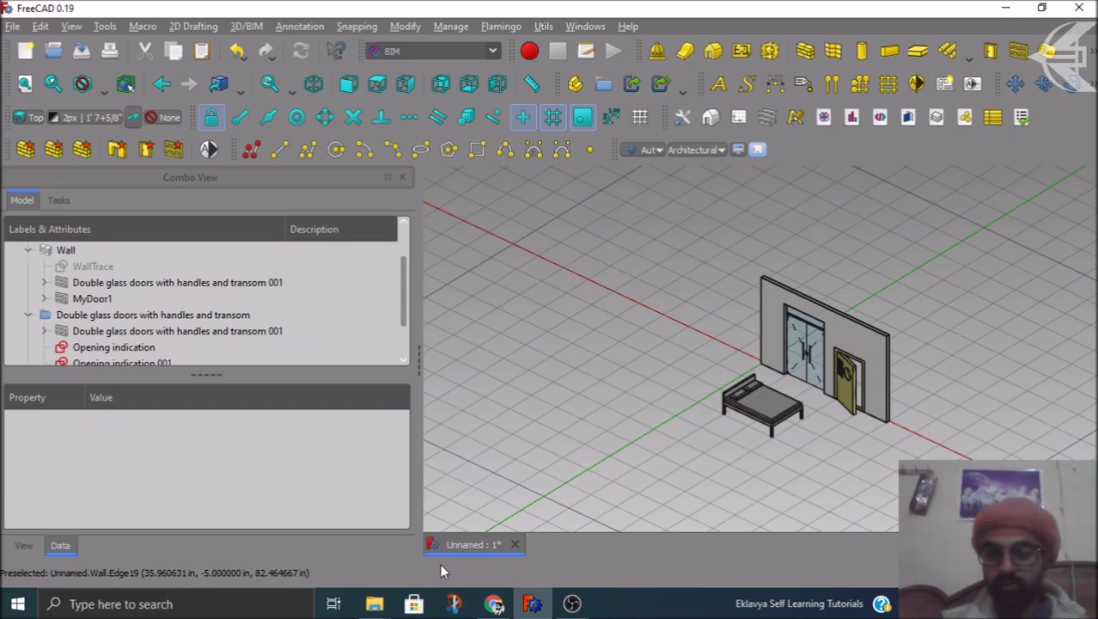
Switch to File Explorer and browse the FreeCAD parts_library folder through Architectural Parts and Doors to the contents of MyDoors
mouse_move(394, 605)
click(323, 527)
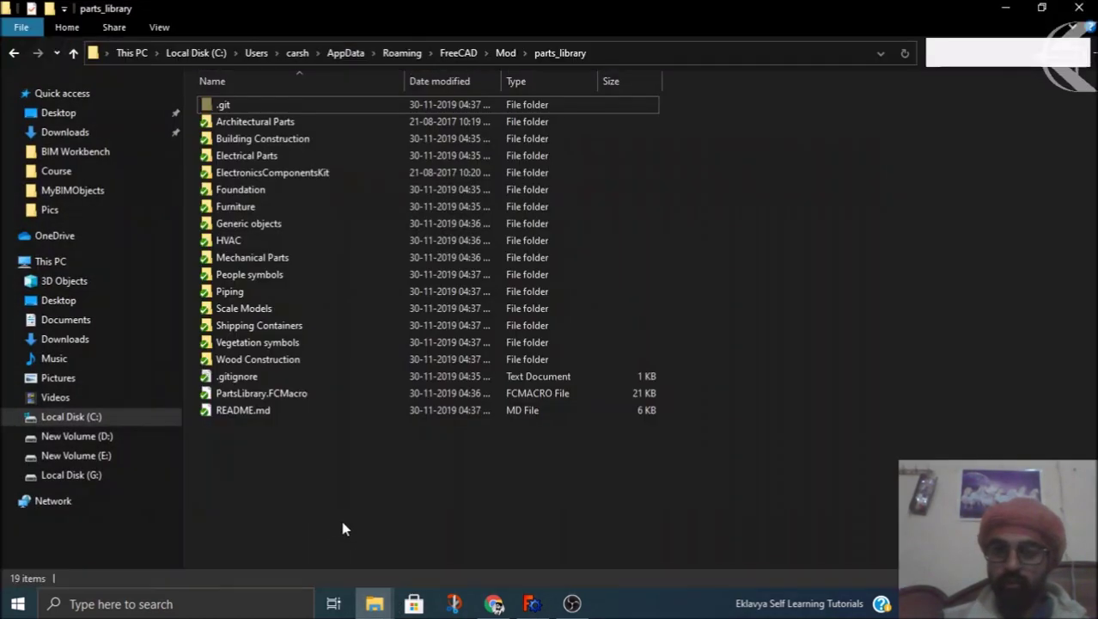
click(622, 53)
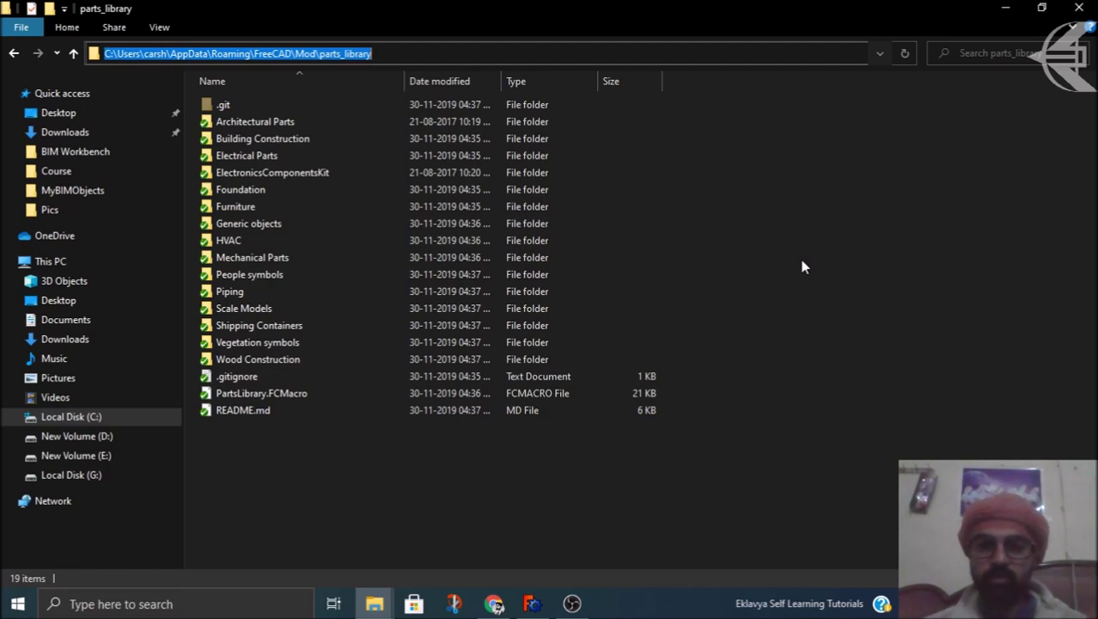
click(367, 536)
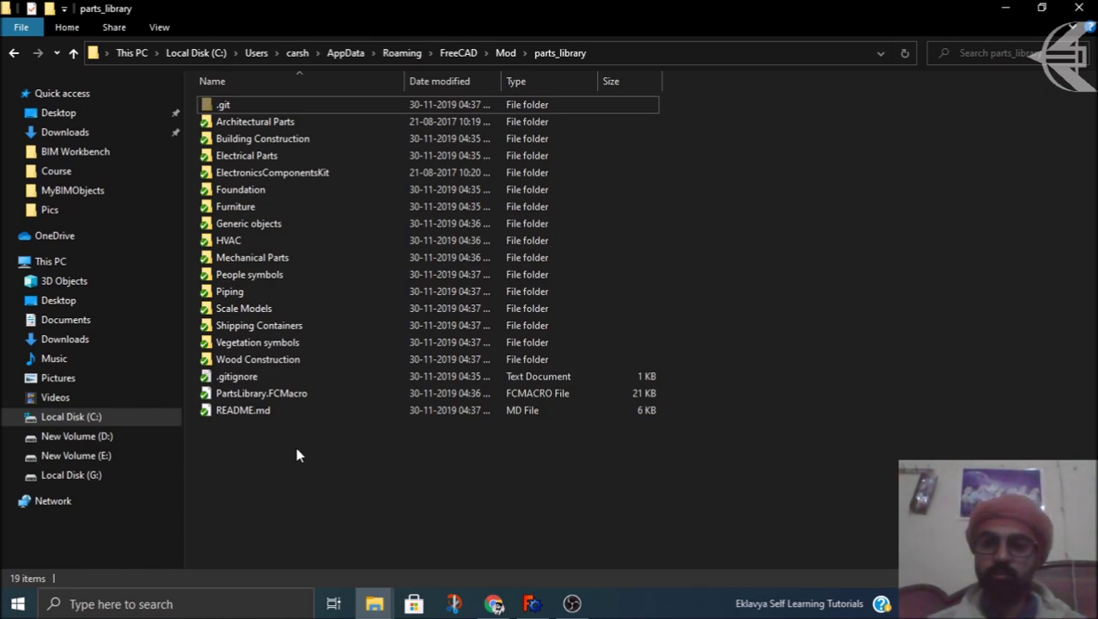
double_click(275, 121)
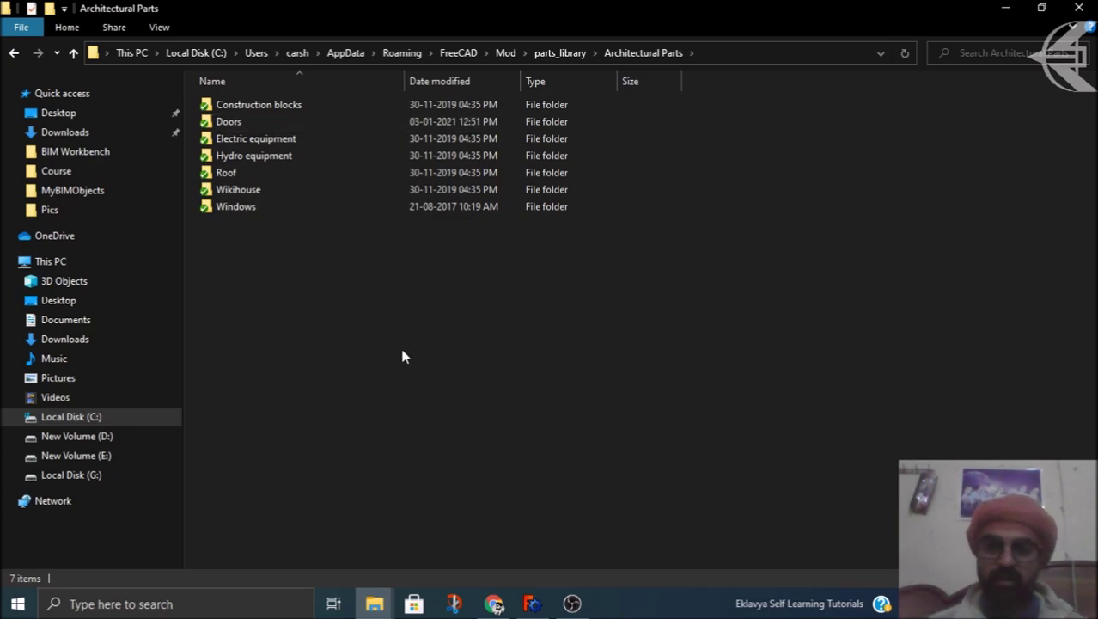
double_click(226, 121)
click(243, 158)
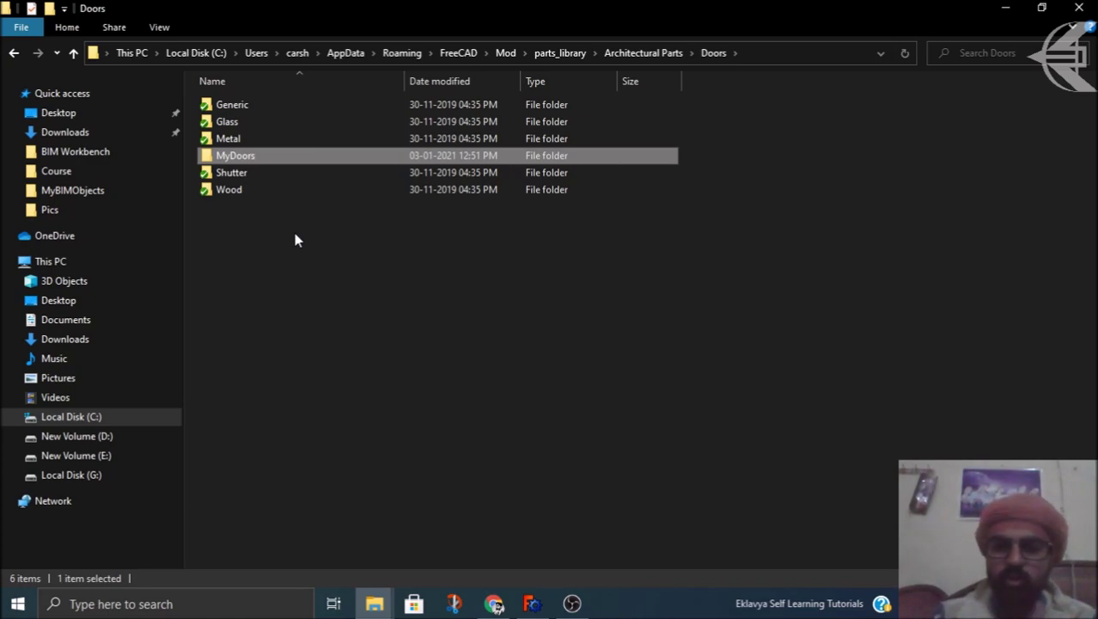
double_click(253, 156)
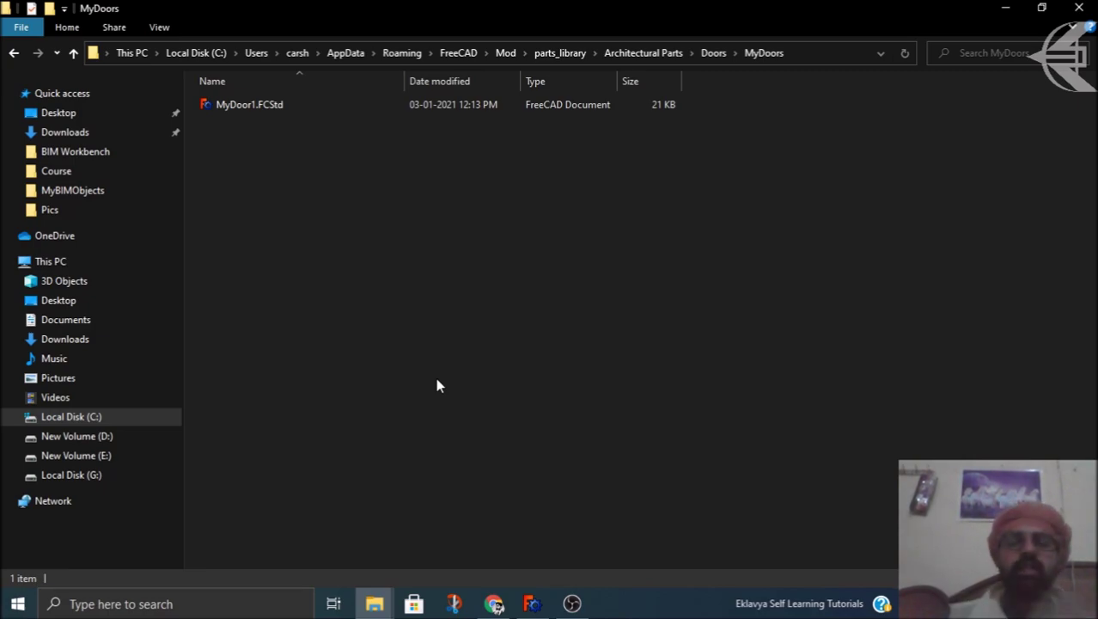
Switch back to FreeCAD, bring up the objects library browser to view its part categories, and close it
click(532, 603)
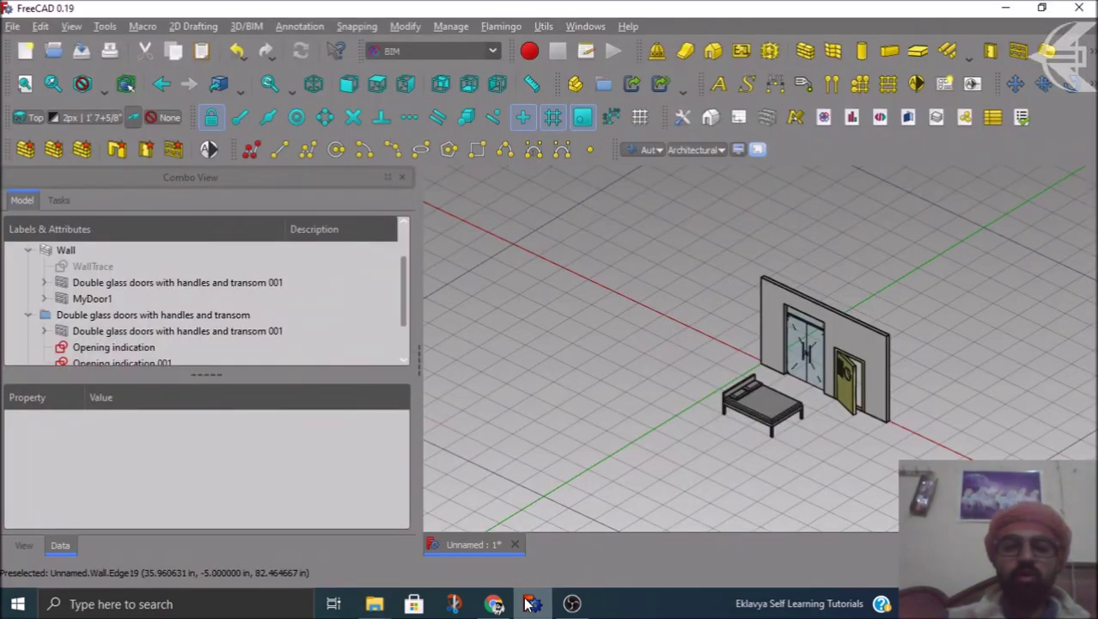
click(247, 26)
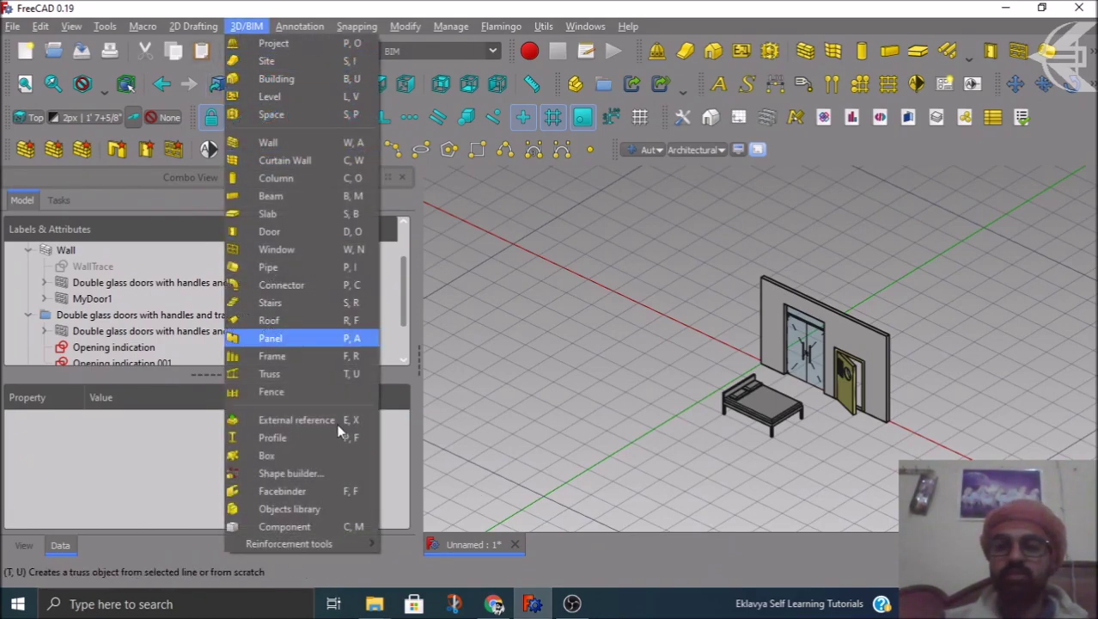
click(330, 507)
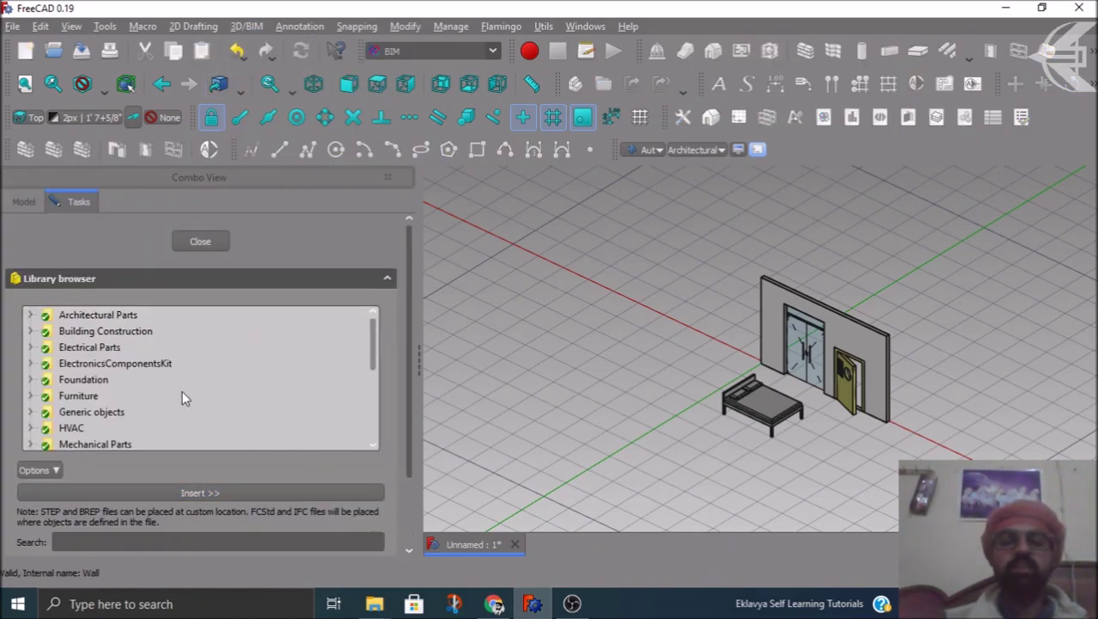
click(200, 241)
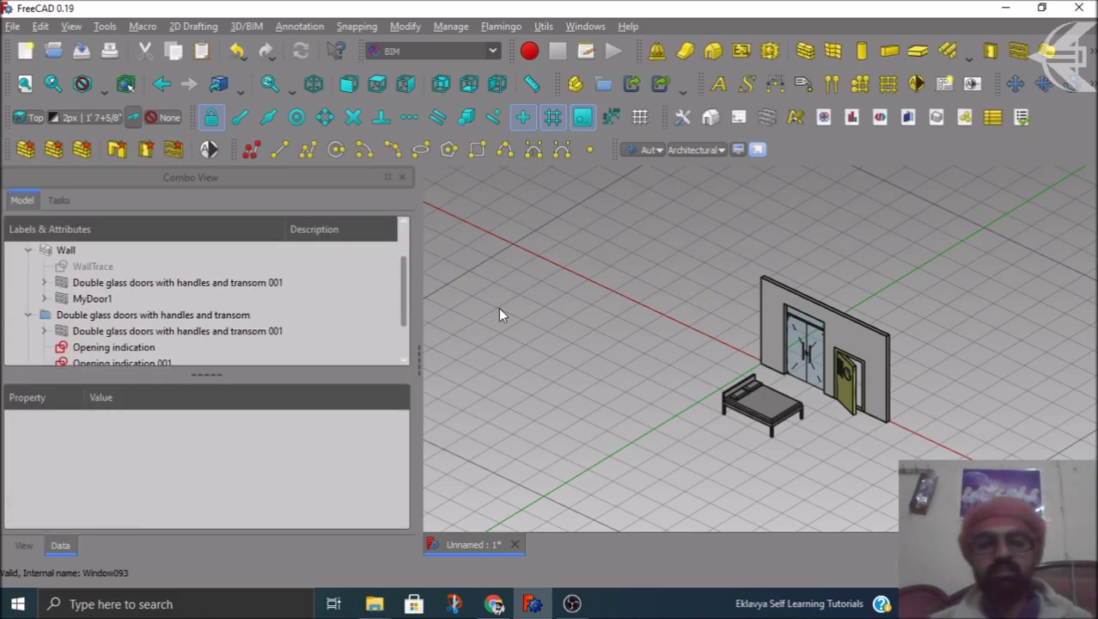